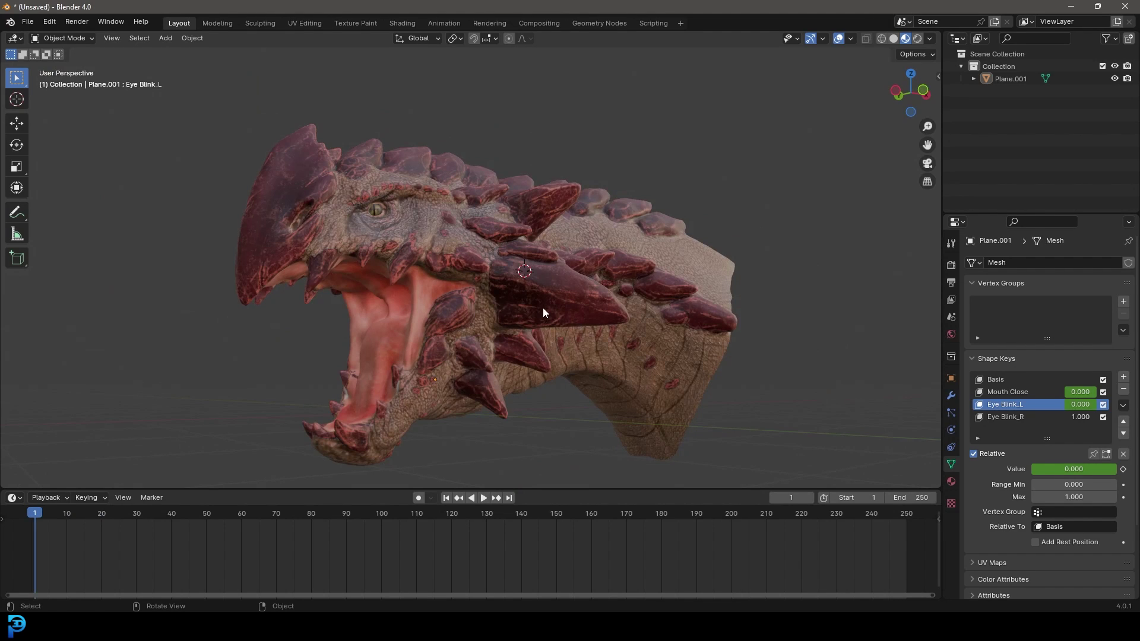
# Step: Play the dragon head animation from frame 1, stop it and return the timeline to frame 2
pyautogui.press('space')
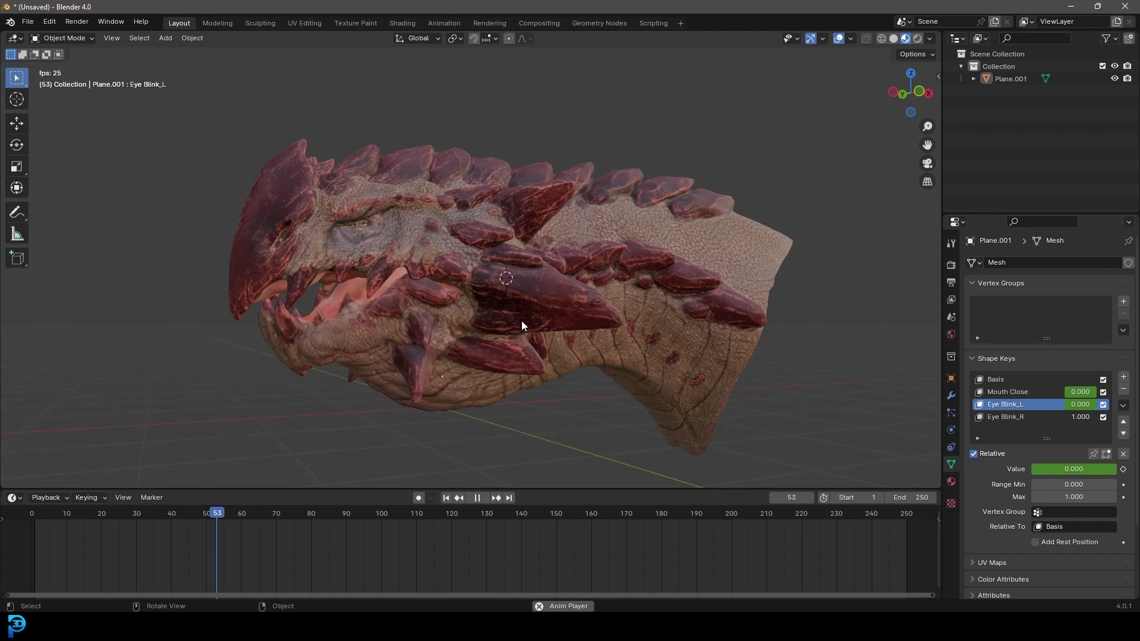
pyautogui.press('space')
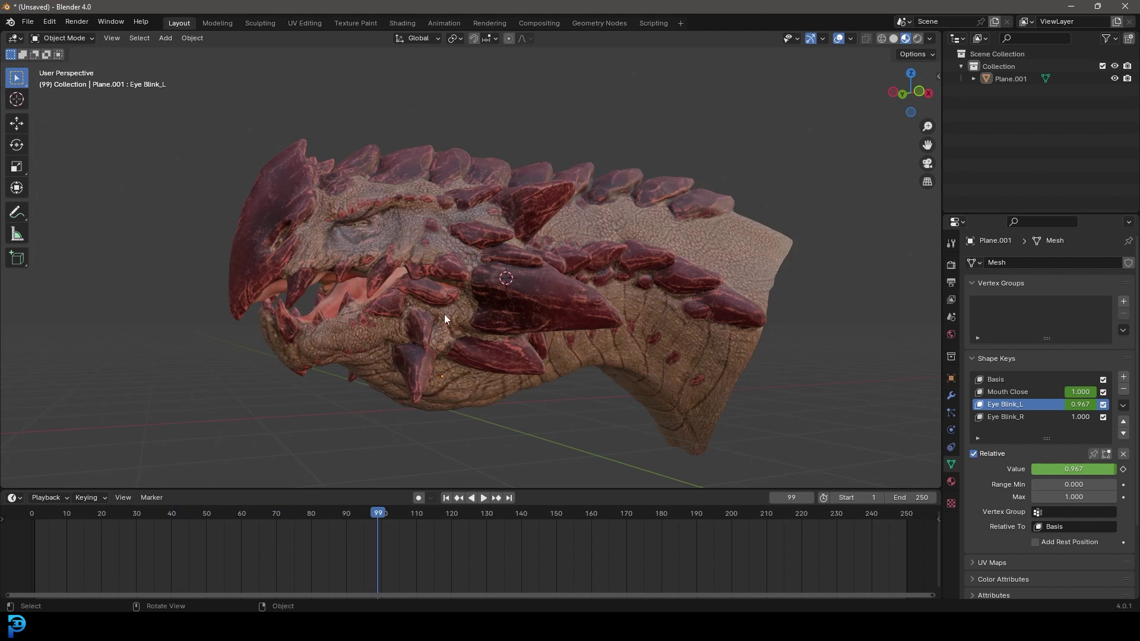
pyautogui.moveTo(384, 519); pyautogui.dragTo(34, 537)
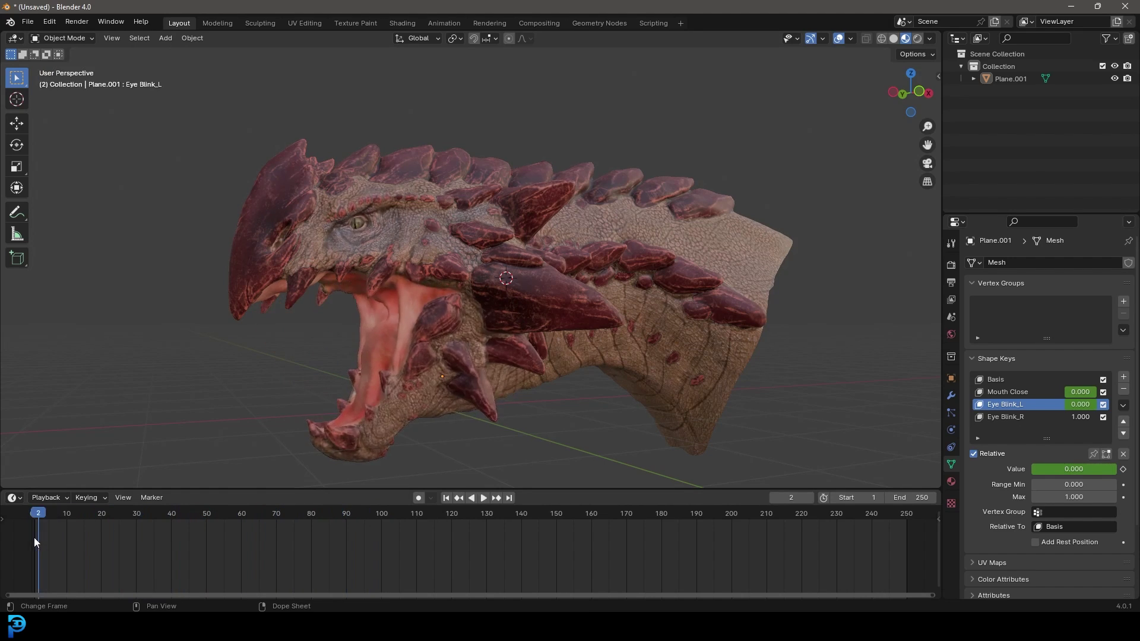
pyautogui.moveTo(503, 234)
pyautogui.mouseDown(button='middle')
pyautogui.moveTo(646, 219)
pyautogui.moveTo(710, 235)
pyautogui.moveTo(486, 240)
pyautogui.mouseUp(button='middle')
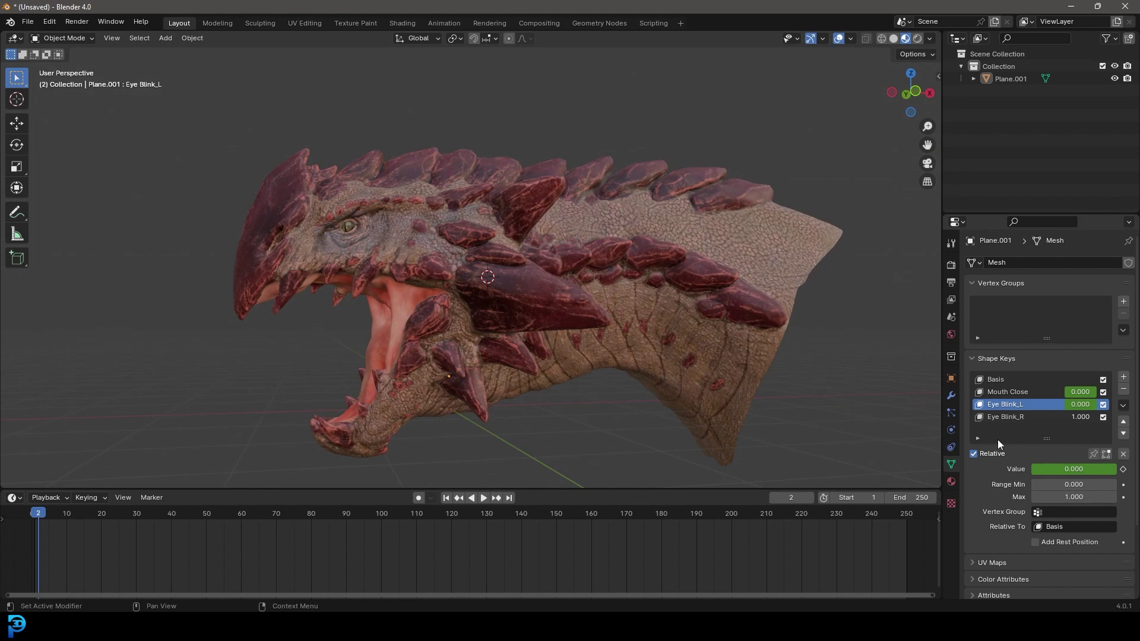
# Step: Examine the dragon head's Basis, Mouth Close, Eye Blink_L and Eye Blink_R shape keys in Object Mode and Edit Mode
pyautogui.click(604, 213)
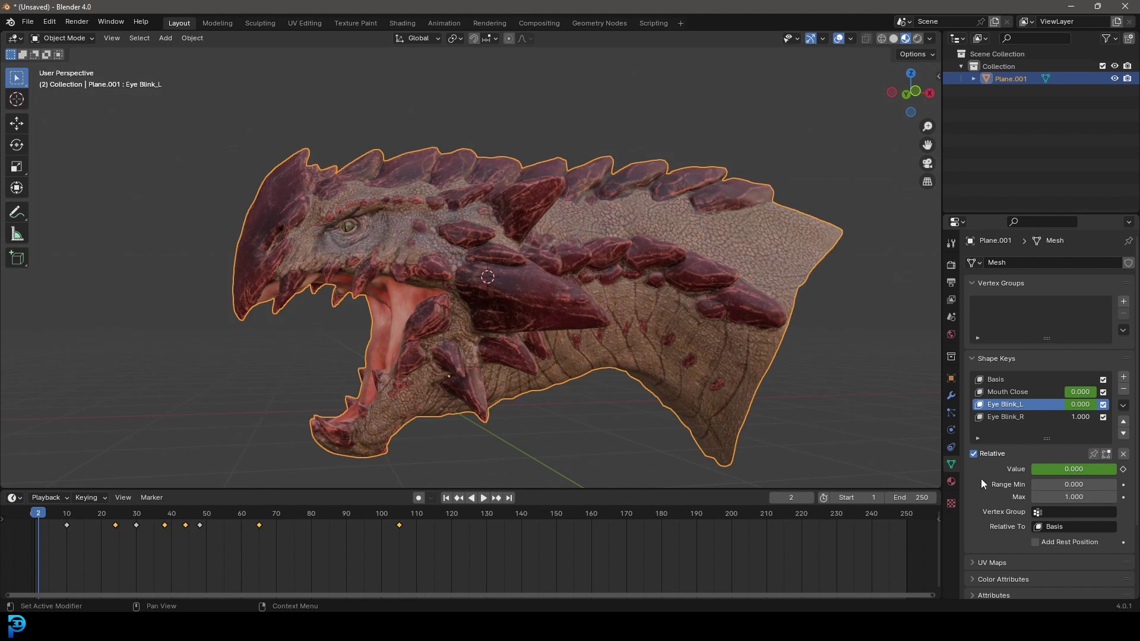
pyautogui.click(997, 379)
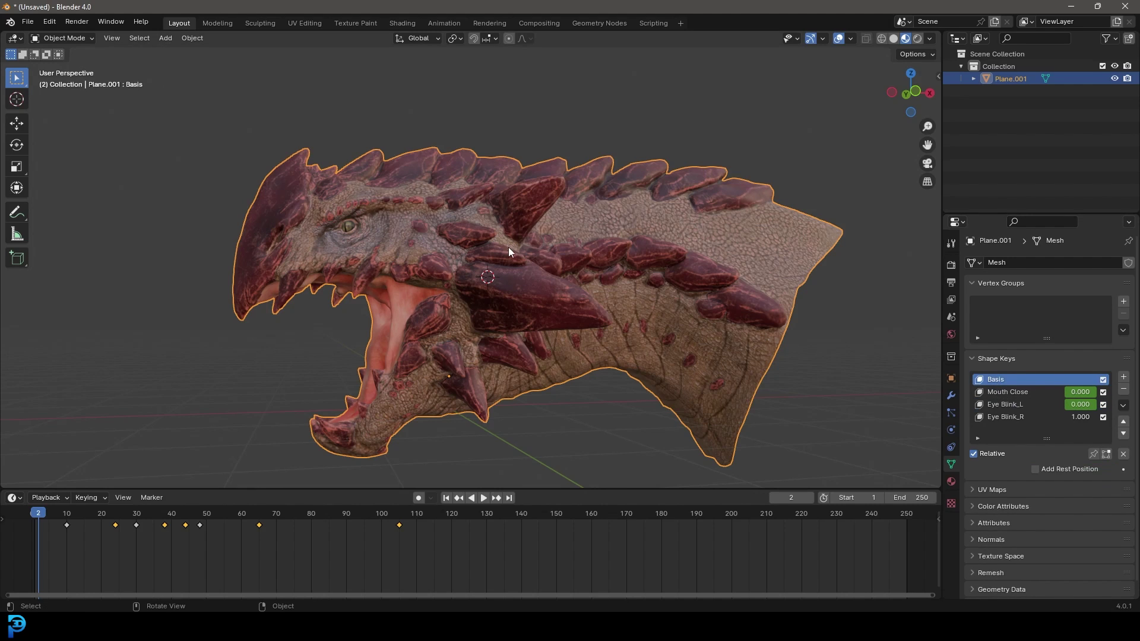
pyautogui.click(1011, 394)
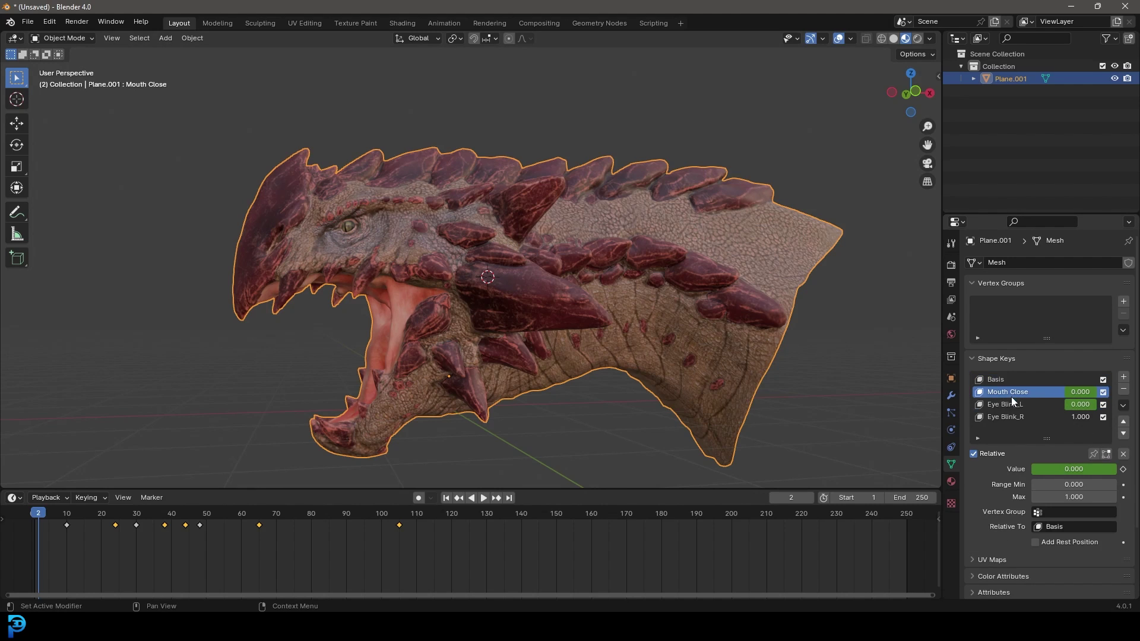
pyautogui.press('Tab')
pyautogui.click(998, 404)
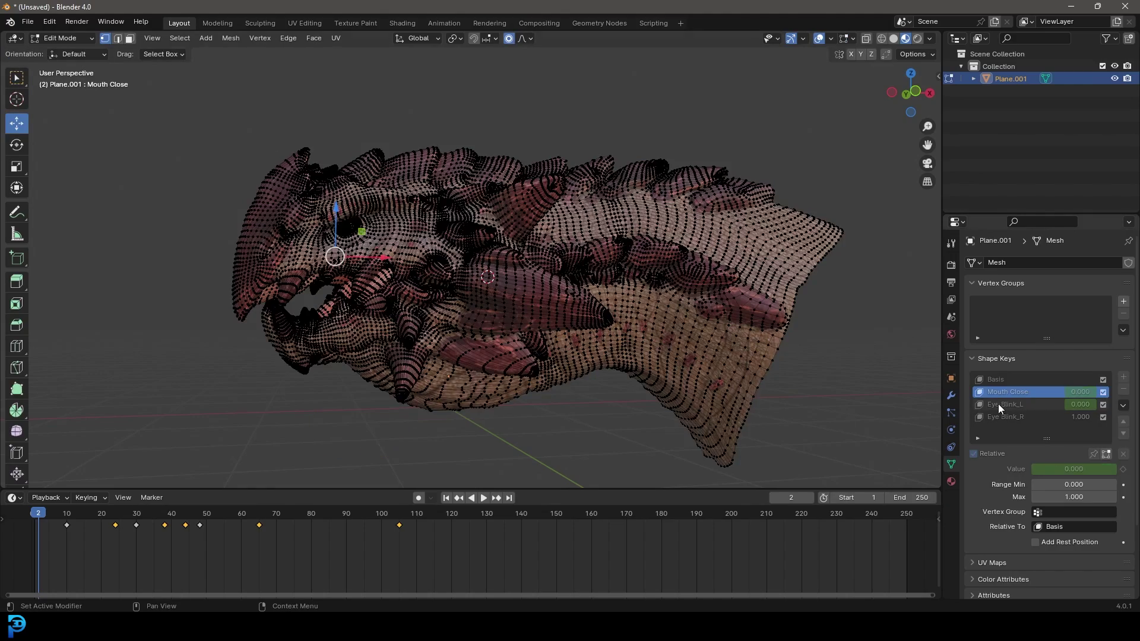
pyautogui.click(1002, 417)
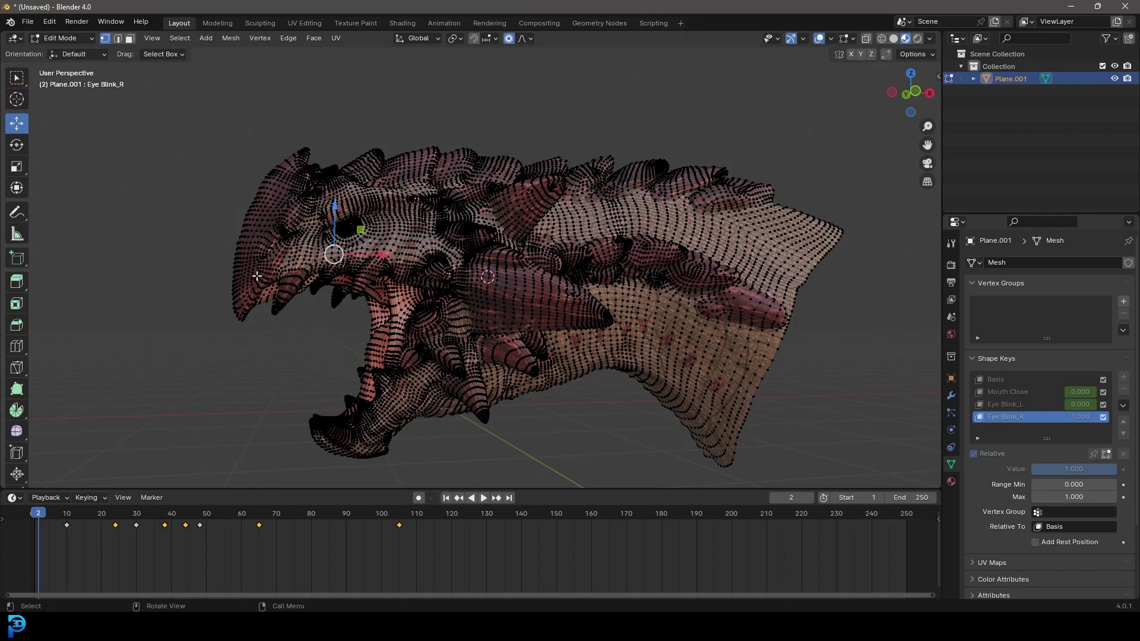
pyautogui.moveTo(499, 261); pyautogui.dragTo(528, 260, button='middle')
pyautogui.press('Tab')
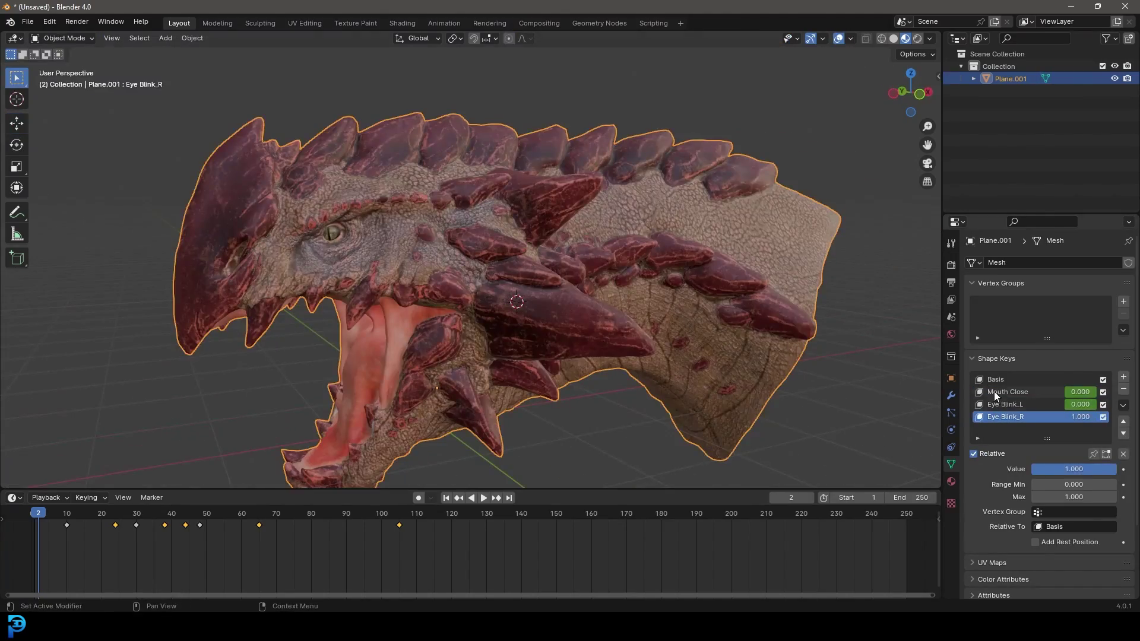
# Step: Try the value of the Mouth Close shape key, preview the animation, and deselect the dragon head
pyautogui.click(996, 379)
pyautogui.click(1003, 391)
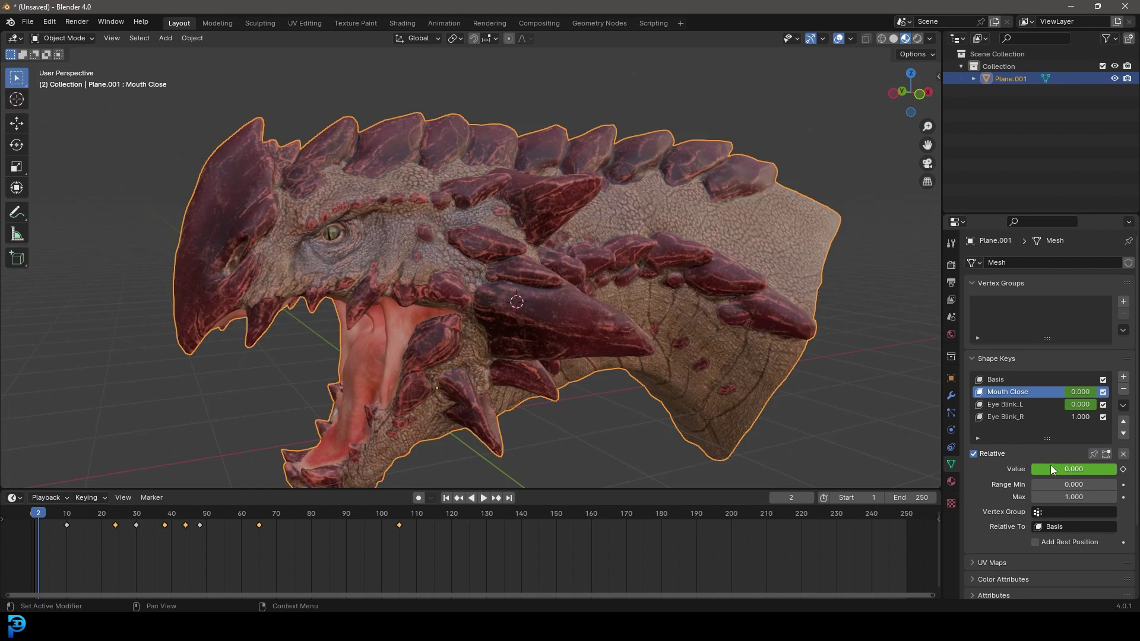
pyautogui.moveTo(1068, 469); pyautogui.dragTo(1116, 469)
pyautogui.press('space')
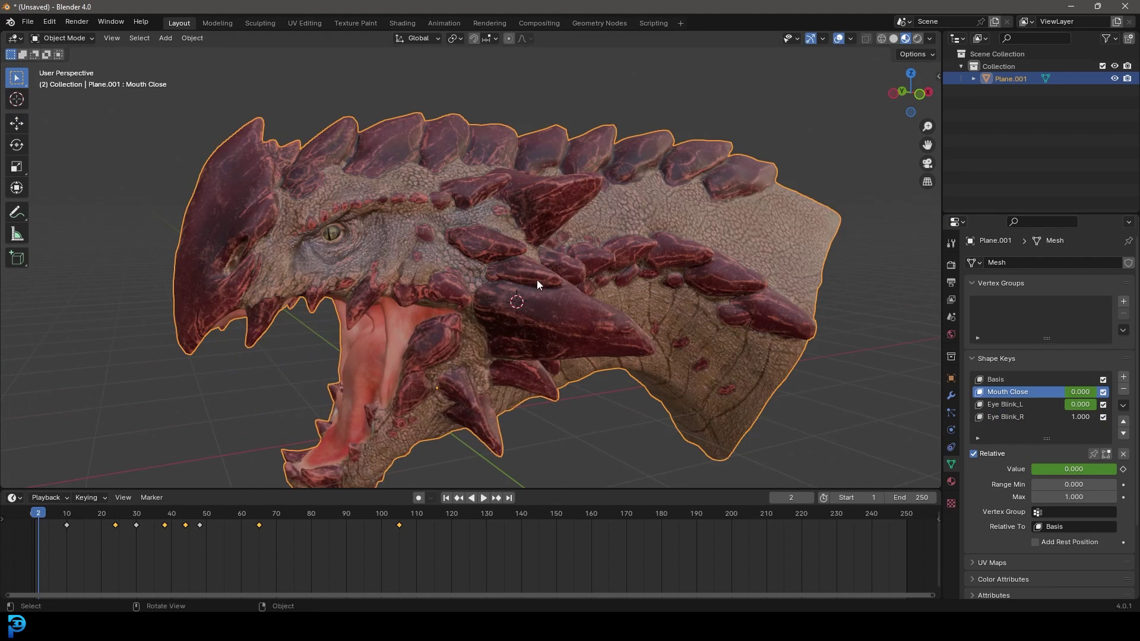
pyautogui.moveTo(536, 280); pyautogui.dragTo(533, 275, button='middle')
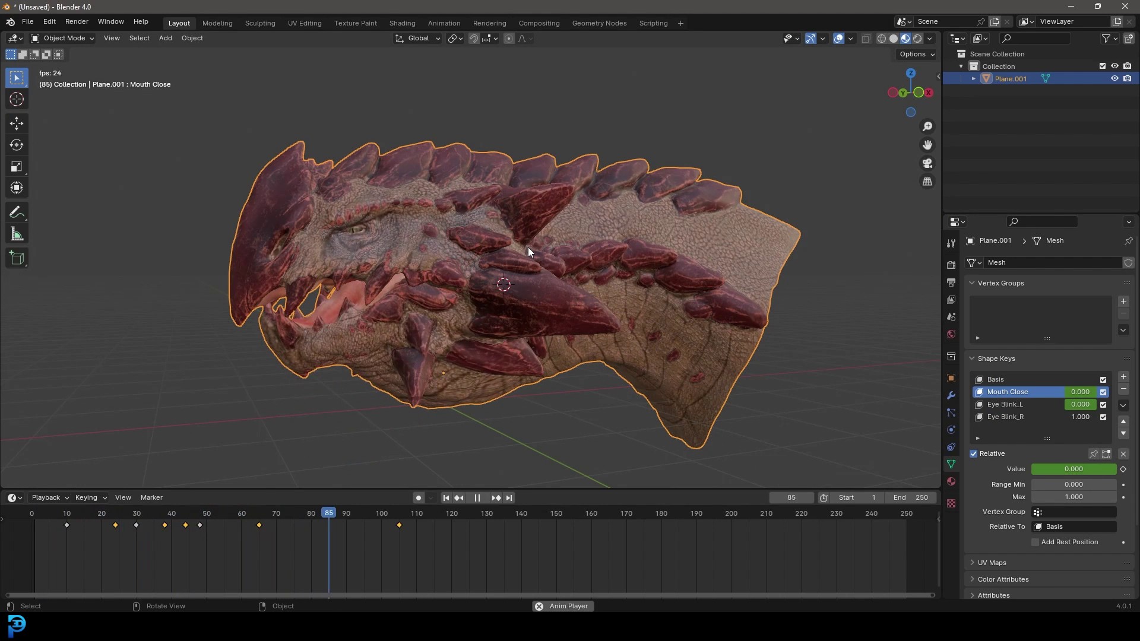
pyautogui.press('space')
pyautogui.hotkey('alt', 'a')
# Step: Examine the closed and open mouth poses up close, returning the timeline to frame 0 with playback stopped
pyautogui.moveTo(515, 257); pyautogui.dragTo(473, 250, button='middle')
pyautogui.scroll(3, 432, 276)
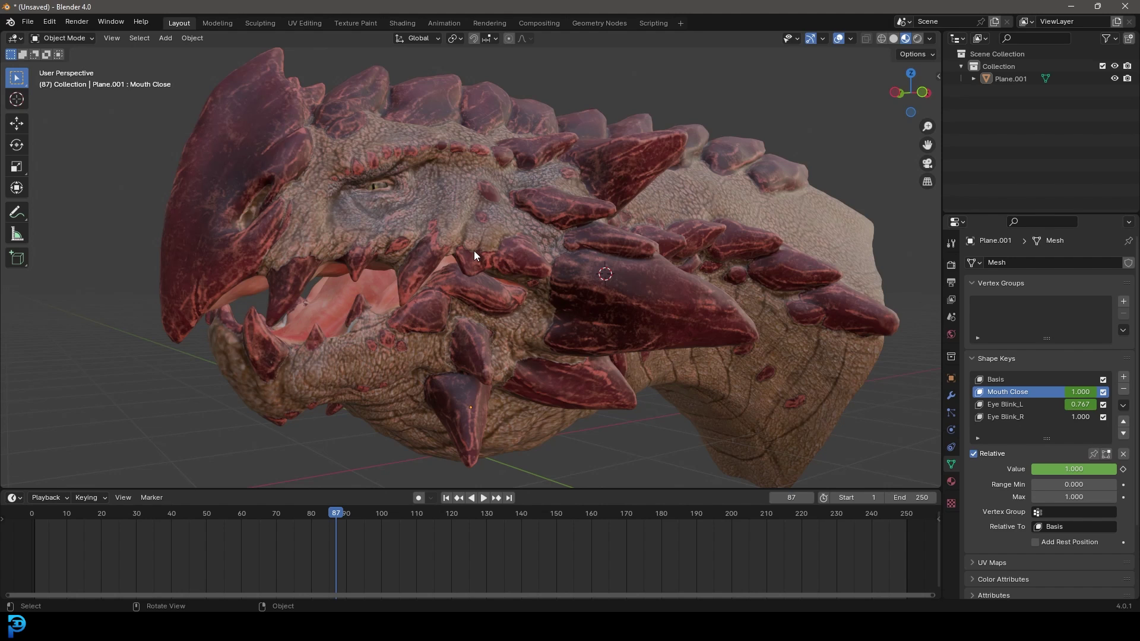
pyautogui.scroll(-1, 473, 251)
pyautogui.moveTo(465, 251); pyautogui.dragTo(486, 254, button='middle')
pyautogui.moveTo(342, 512); pyautogui.dragTo(25, 518)
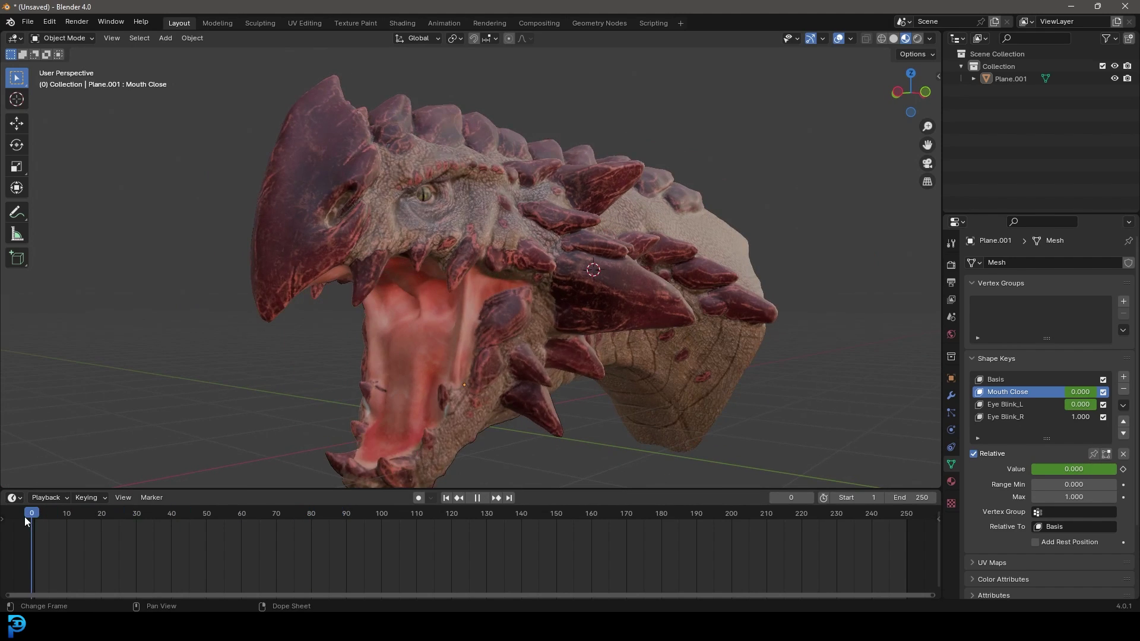
pyautogui.press('Escape')
pyautogui.moveTo(414, 294); pyautogui.dragTo(499, 296, button='middle')
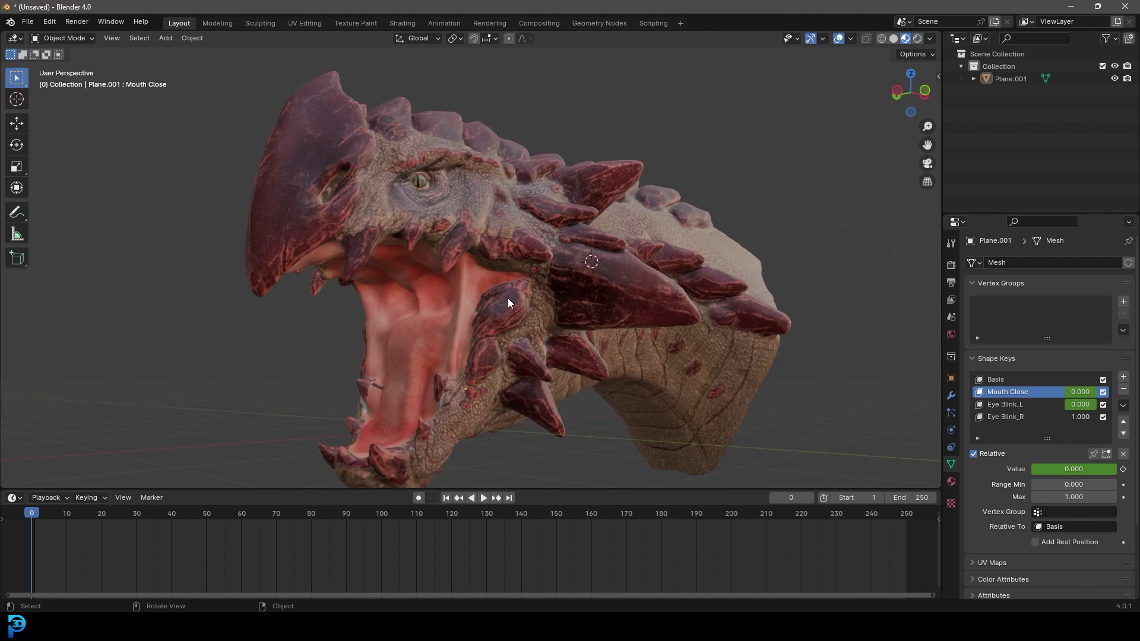
# Step: Replay the animation up to frame 52, select the dragon head and try its Mouth Close value
pyautogui.press('space')
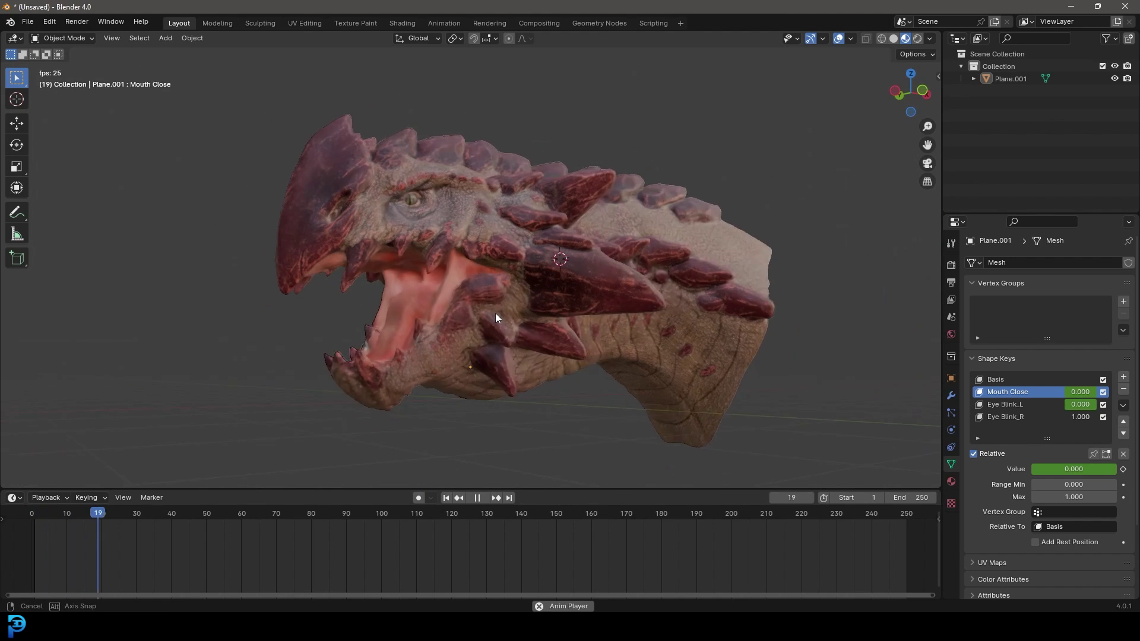
pyautogui.press('space')
pyautogui.click(544, 319)
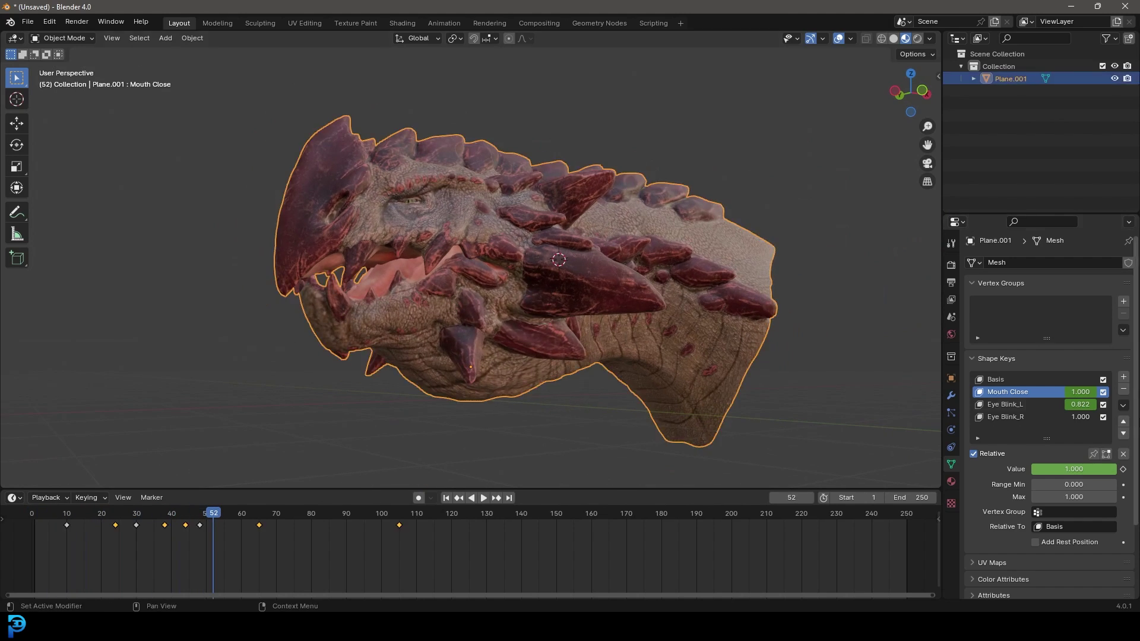
pyautogui.moveTo(1109, 469)
pyautogui.mouseDown()
pyautogui.moveTo(1033, 469)
pyautogui.moveTo(1116, 469)
pyautogui.mouseUp()
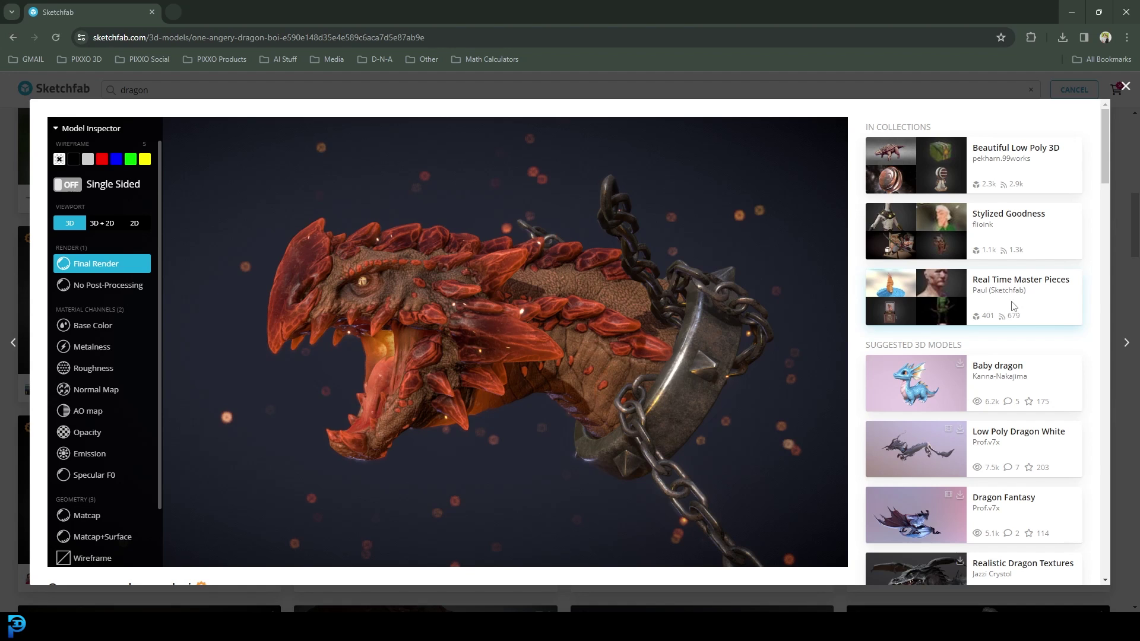
# Step: Review the "One angery dragon boi" model page on Sketchfab in the browser and open its download options
pyautogui.moveTo(397, 330); pyautogui.dragTo(404, 316)
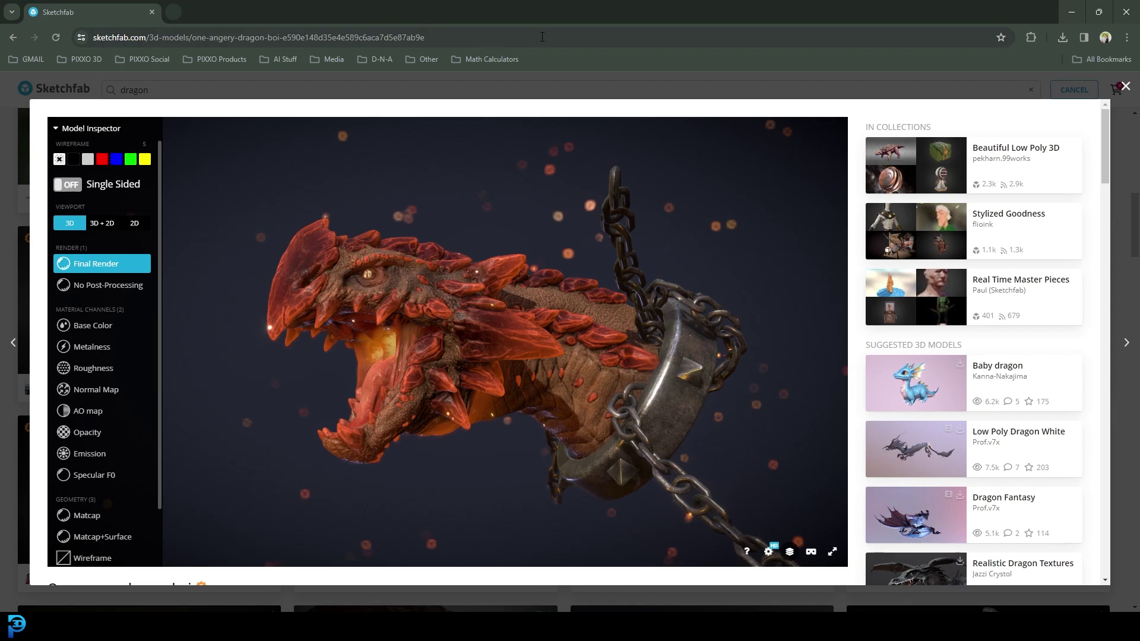
pyautogui.scroll(-1, 670, 323)
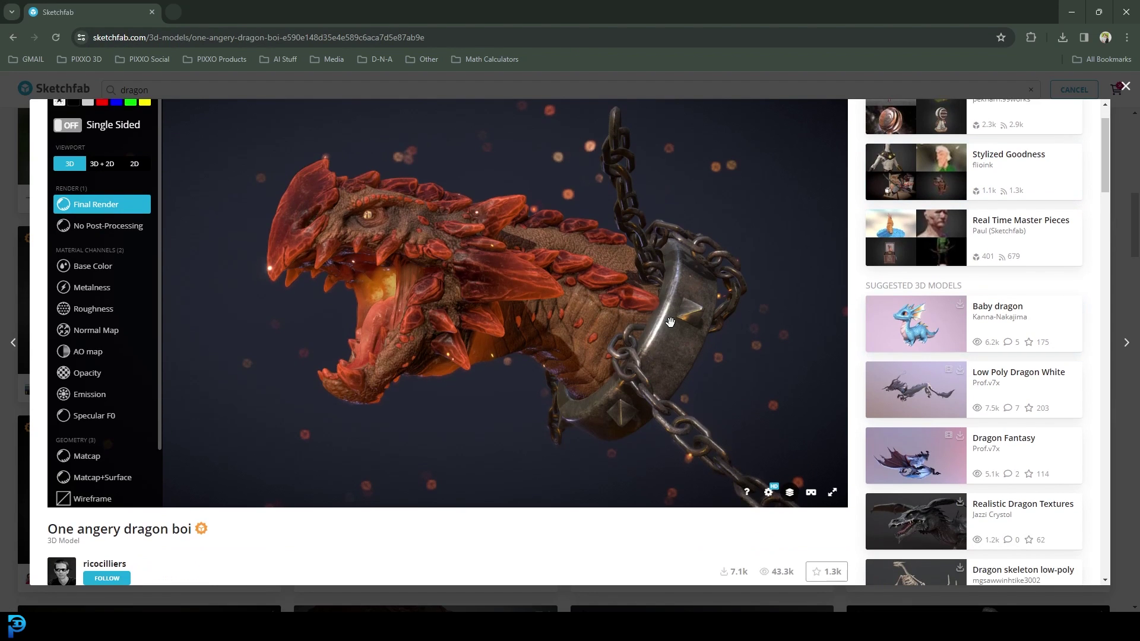
pyautogui.scroll(-1, 168, 549)
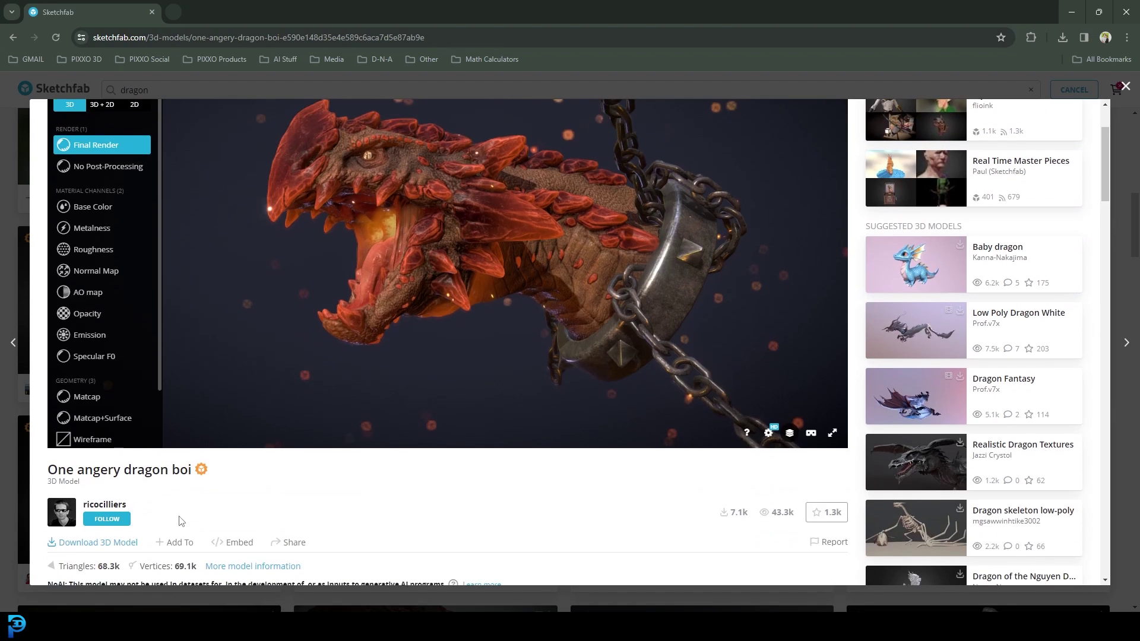
pyautogui.scroll(-2, 180, 471)
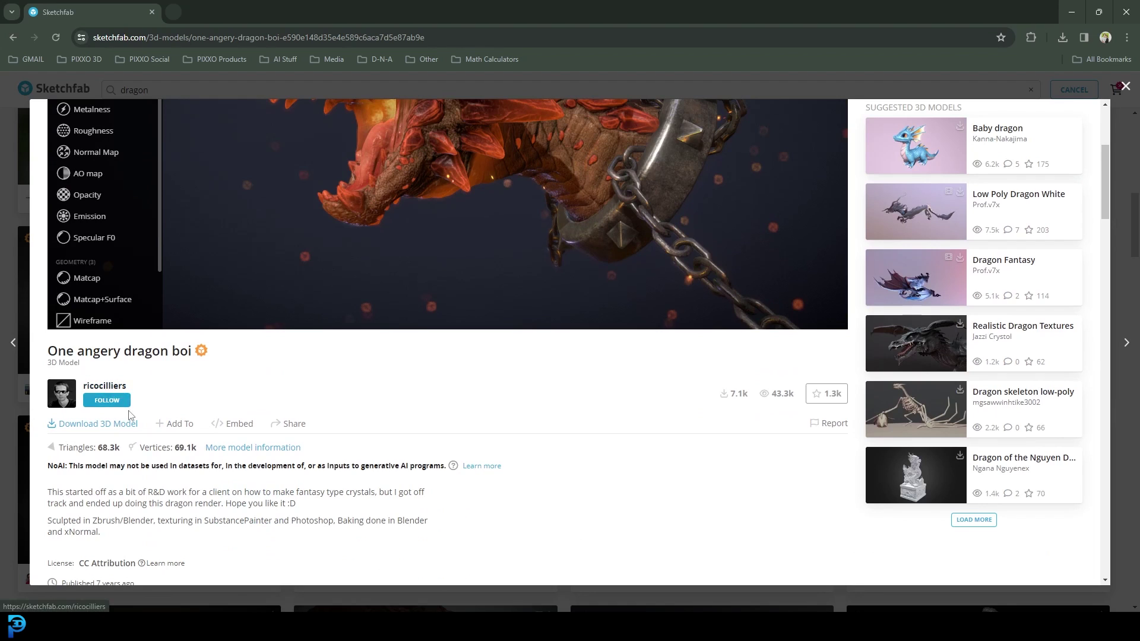
pyautogui.scroll(-2, 113, 392)
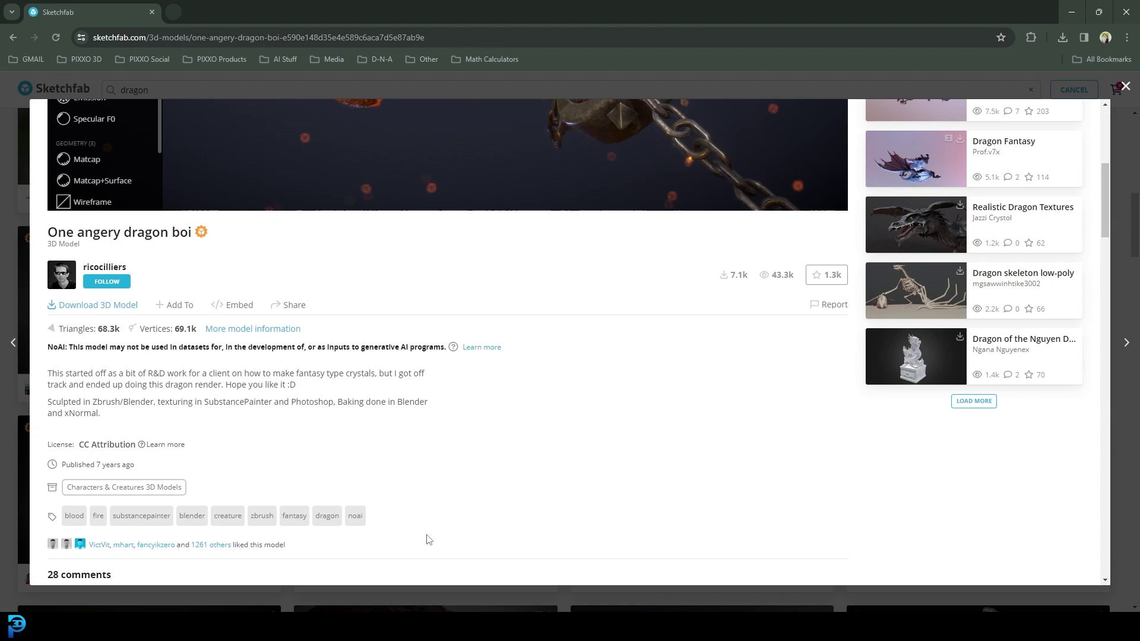
pyautogui.scroll(4, 687, 447)
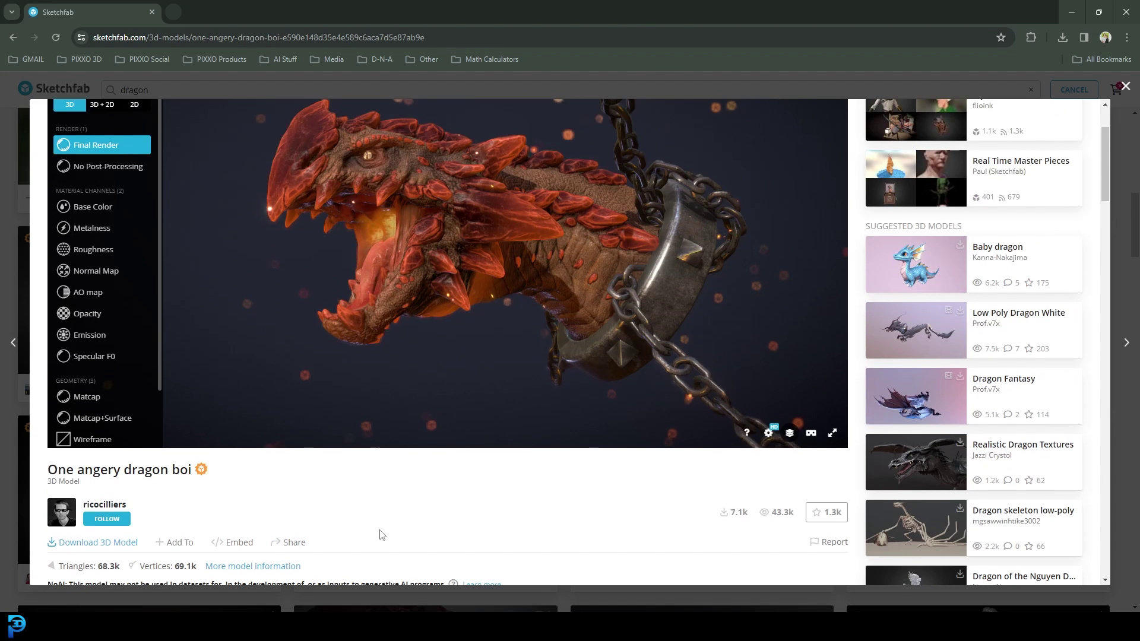
pyautogui.scroll(-1, 427, 537)
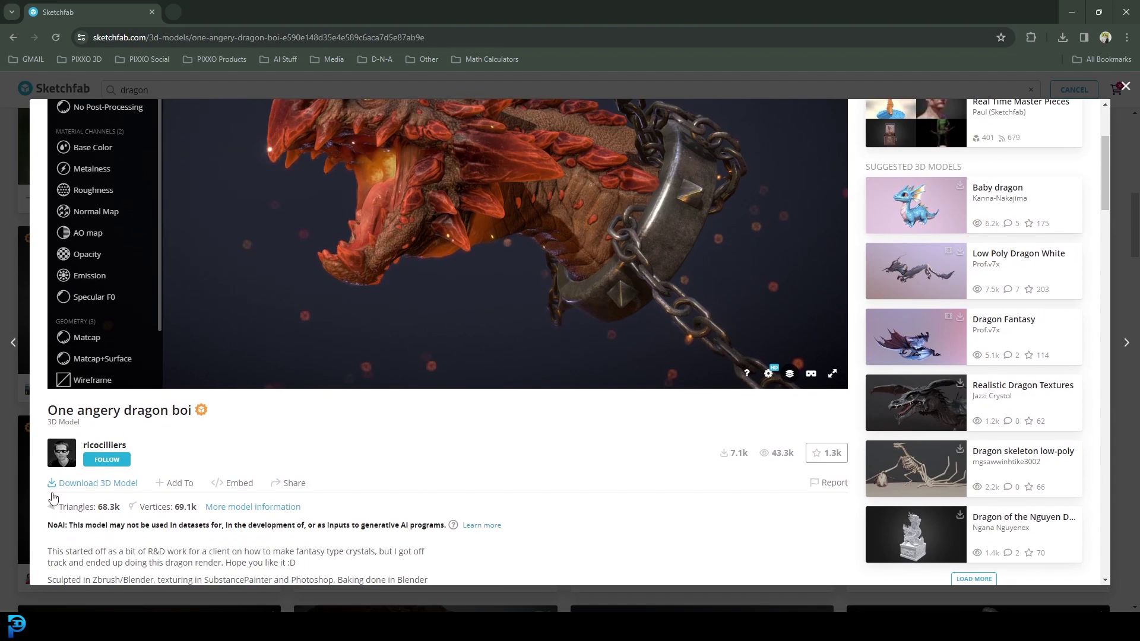
pyautogui.click(90, 484)
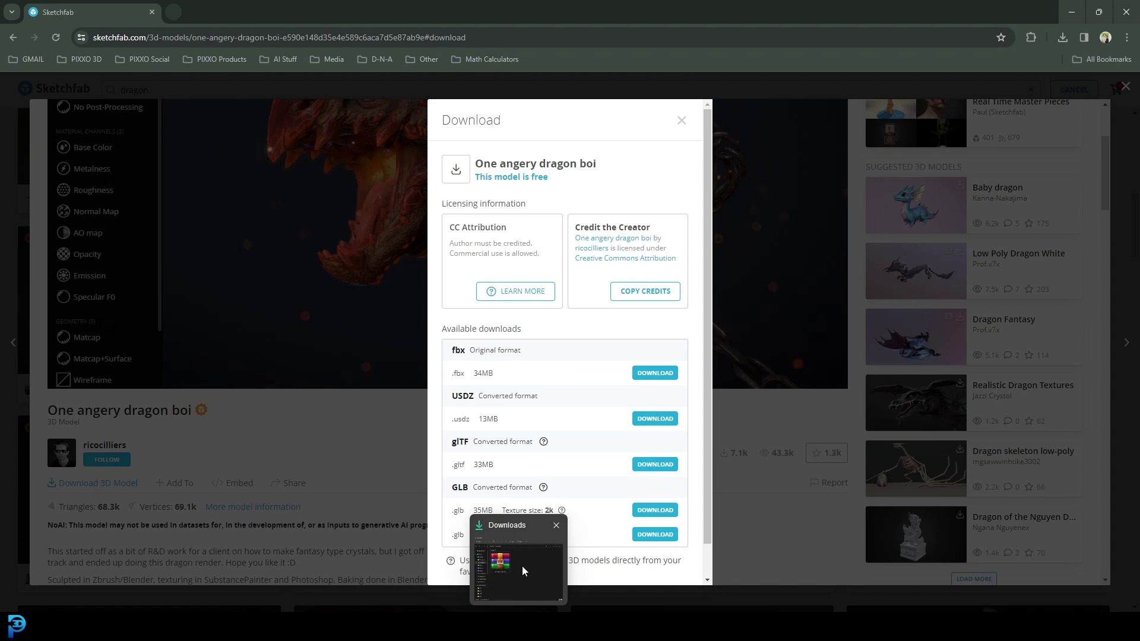
# Step: Extract the one-angery-dragon-boi archive from the Downloads folder into a folder of the same name
pyautogui.click(522, 556)
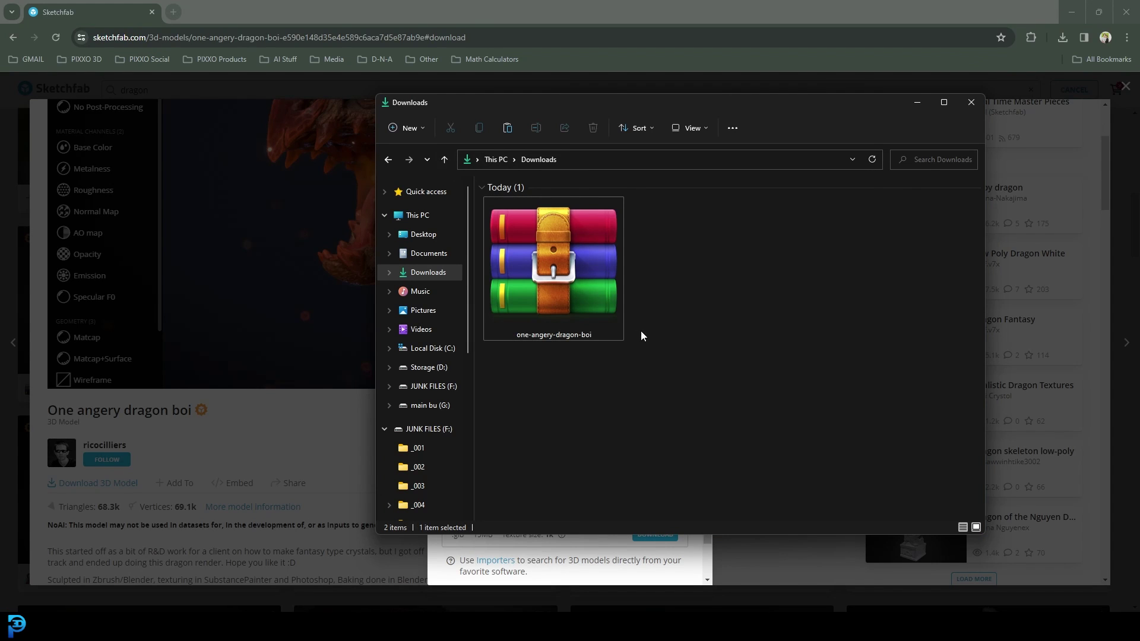
pyautogui.rightClick(515, 240)
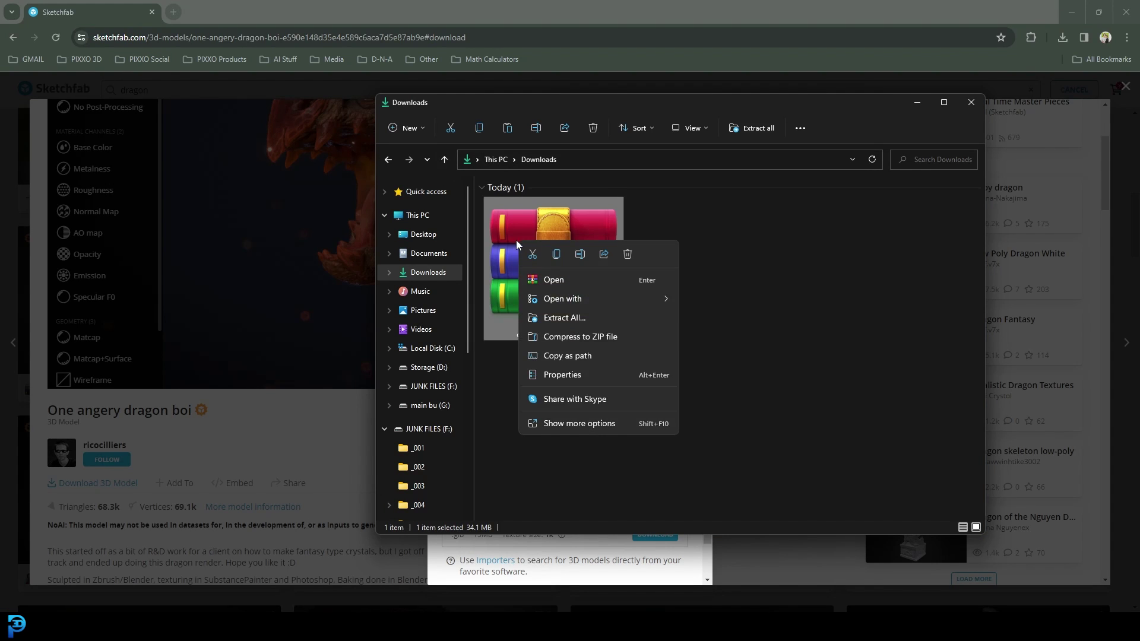
pyautogui.click(594, 323)
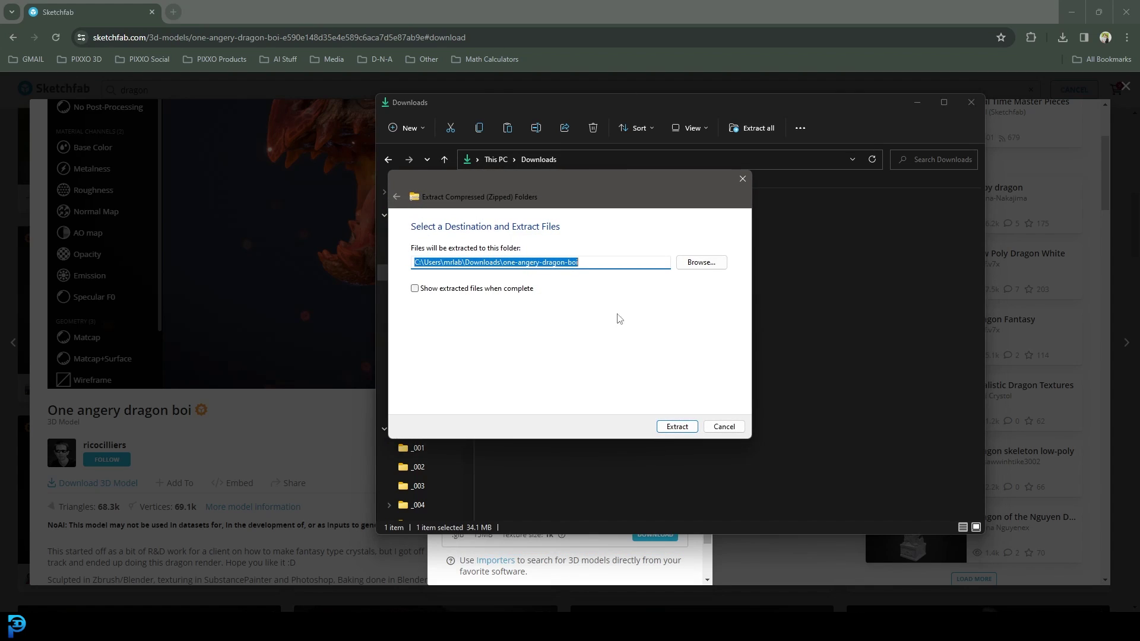
pyautogui.click(677, 426)
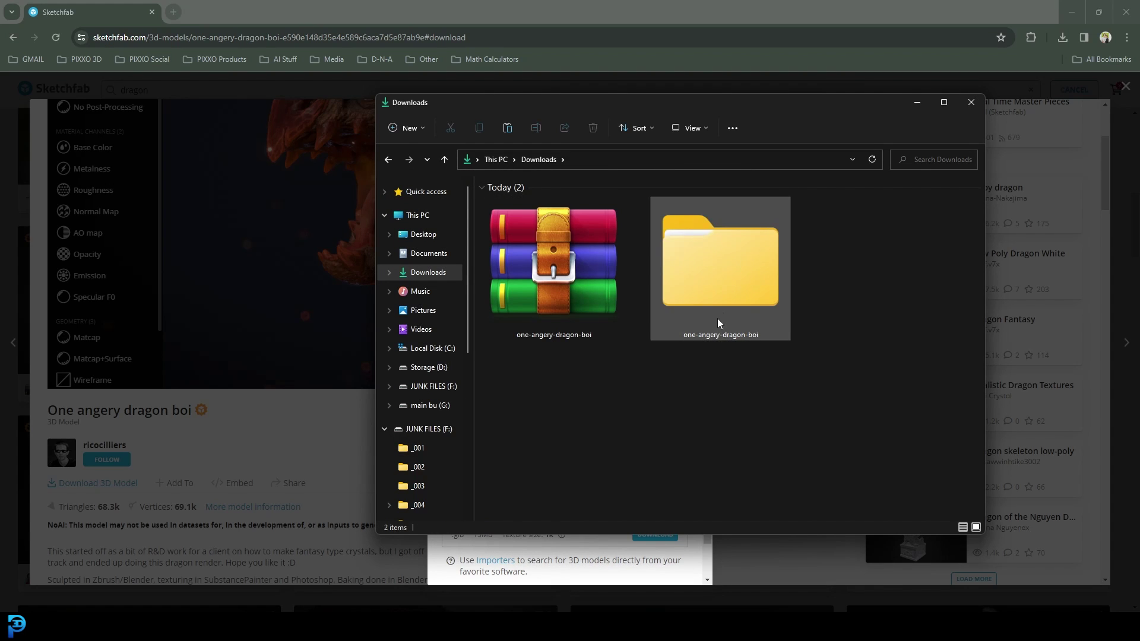
# Step: Check the contents of the extracted one-angery-dragon-boi folder, move it to the desktop and minimize the file window
pyautogui.moveTo(716, 324); pyautogui.dragTo(716, 286)
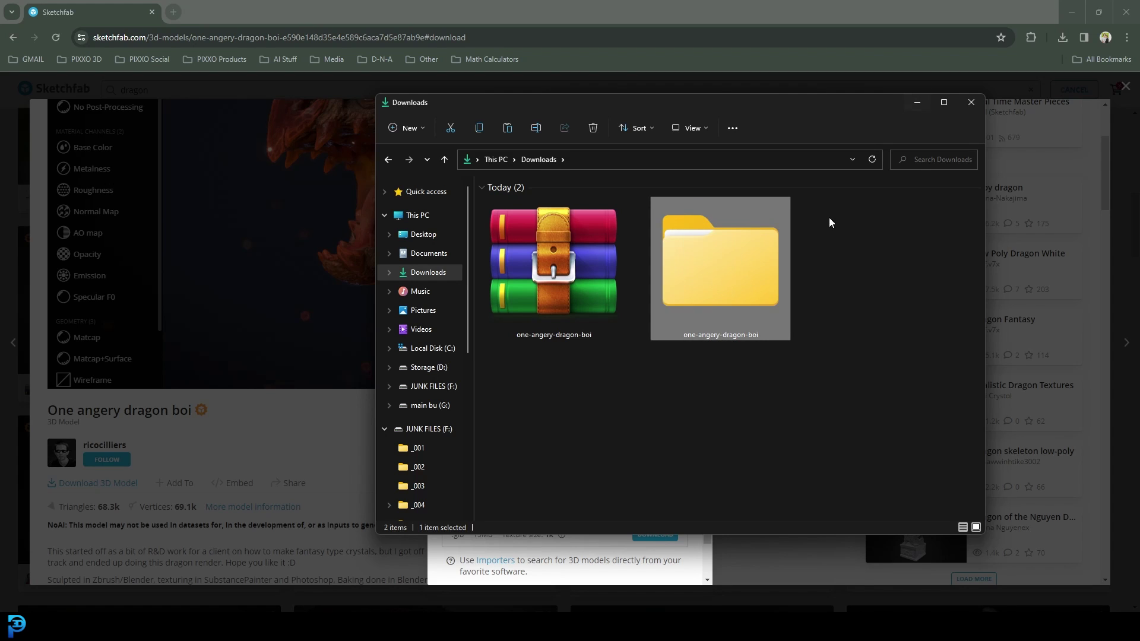
pyautogui.doubleClick(734, 280)
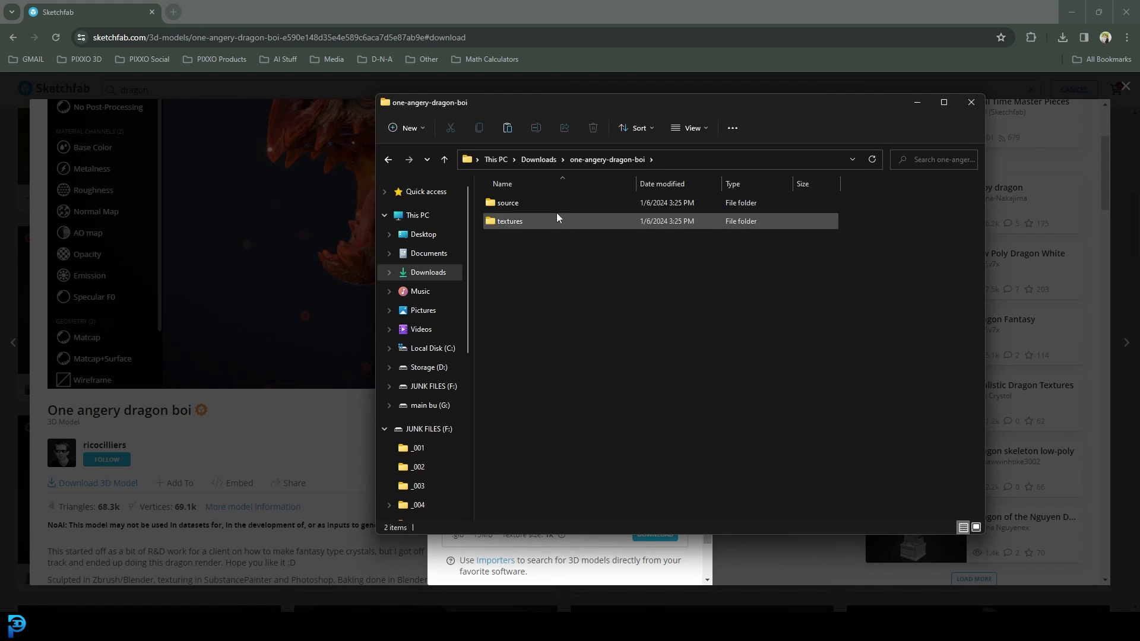
pyautogui.click(444, 159)
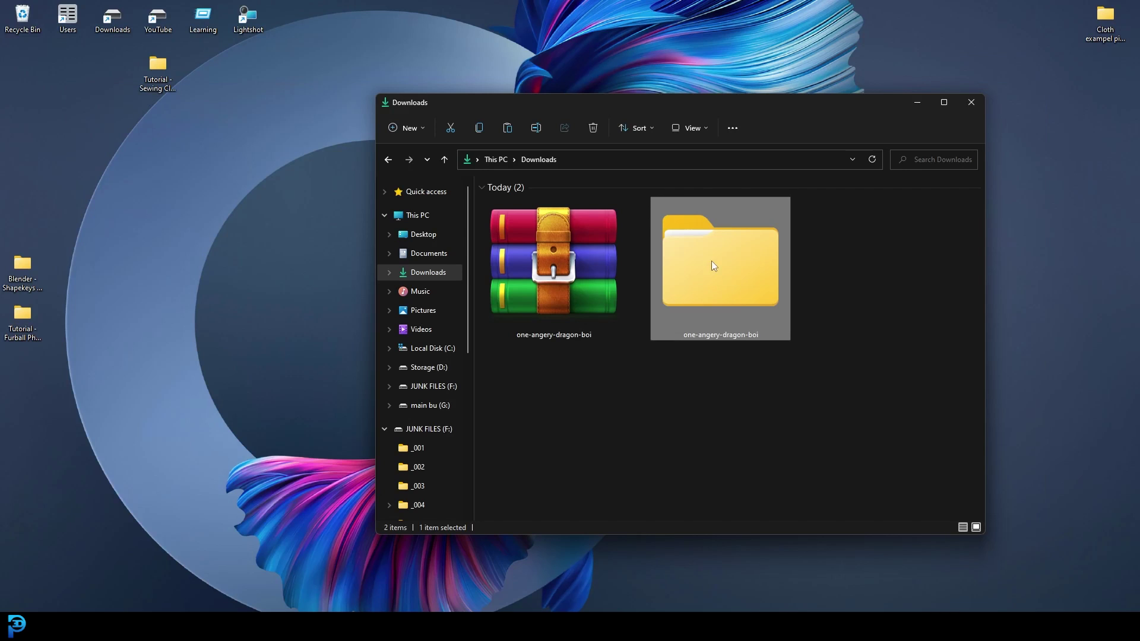
pyautogui.moveTo(713, 265); pyautogui.dragTo(686, 22)
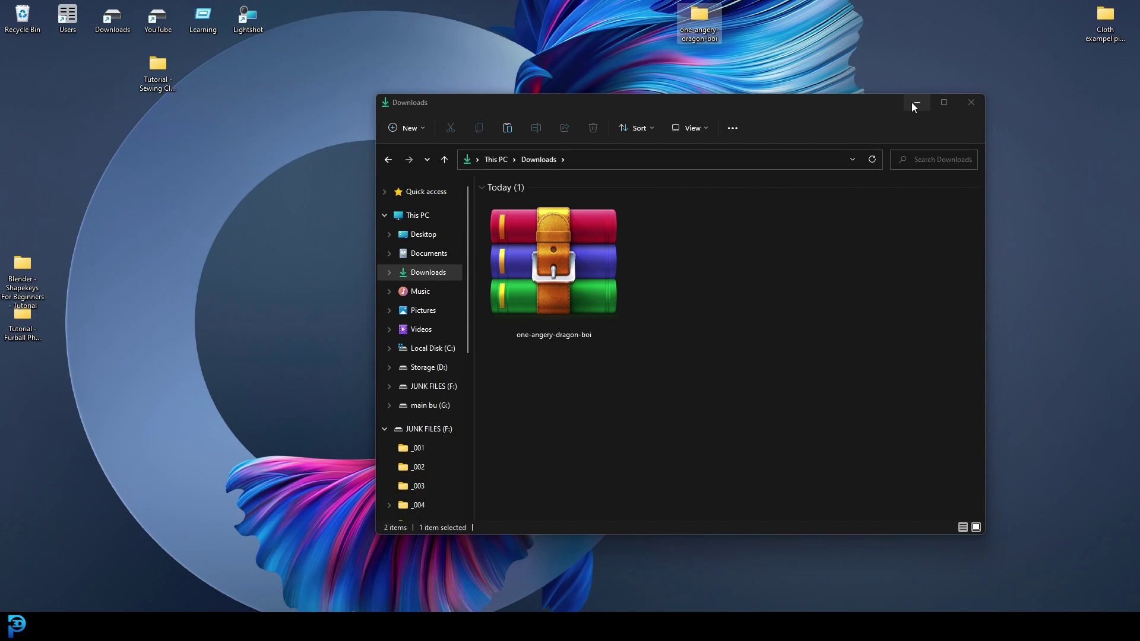
pyautogui.click(917, 102)
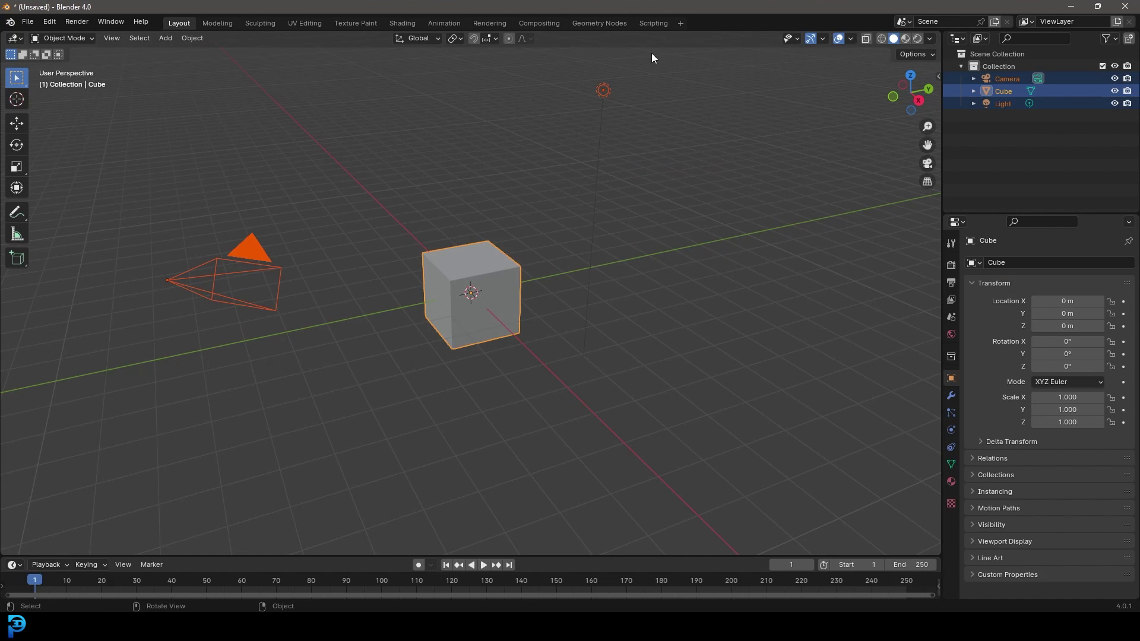
# Step: Delete the default scene objects and import DragonMain.fbx from the source folder inside the desktop's one-angery-dragon-boi folder
pyautogui.press('Delete')
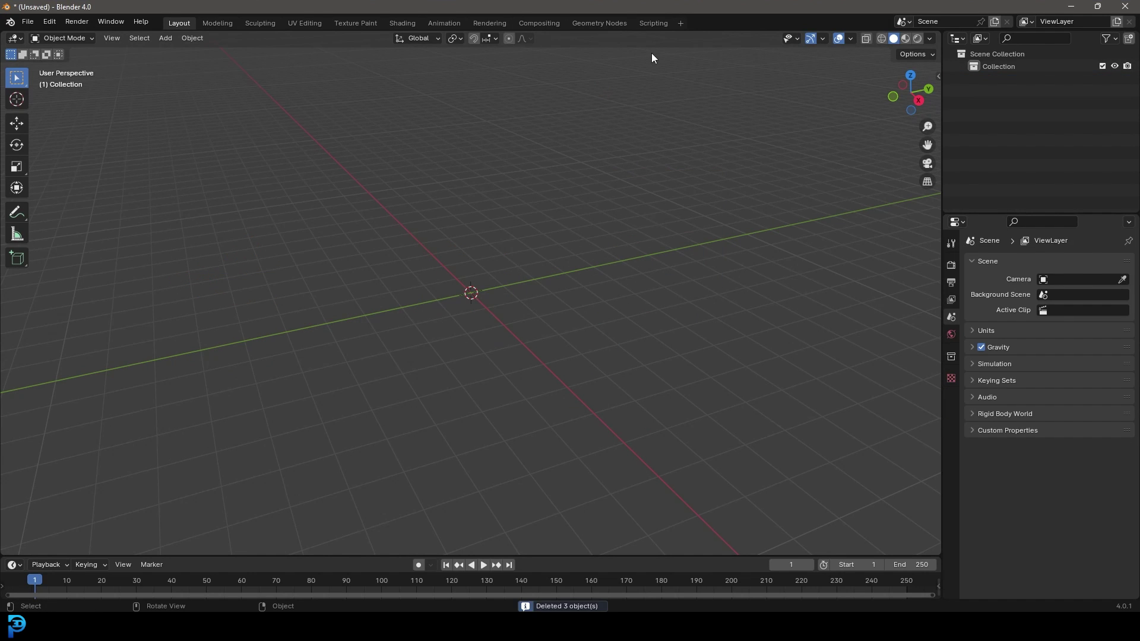
pyautogui.click(22, 23)
pyautogui.moveTo(51, 200)
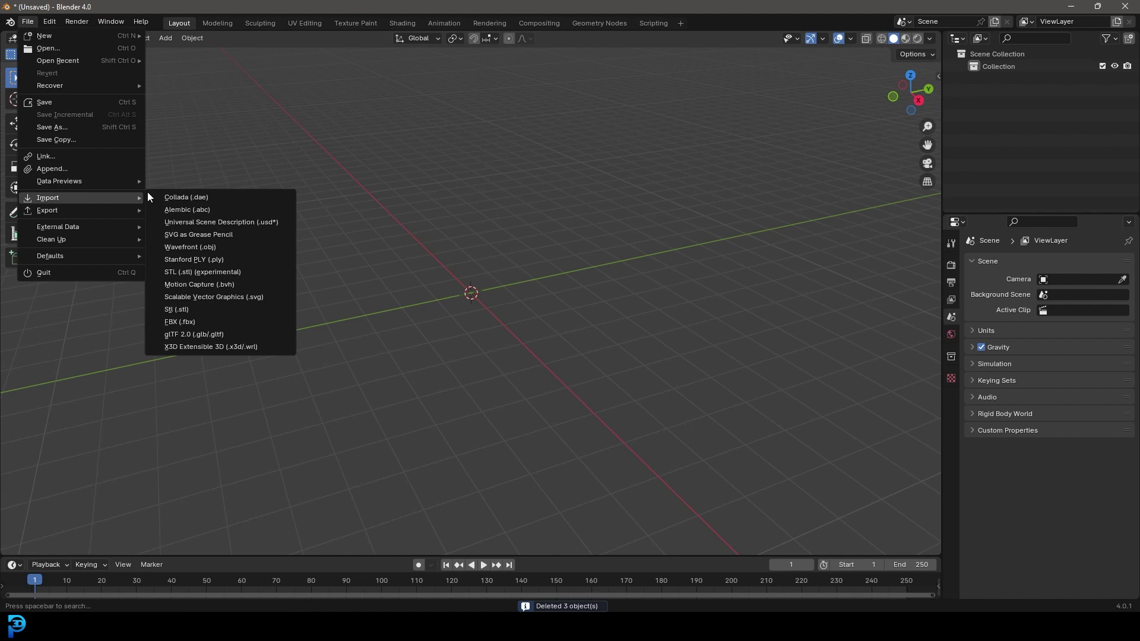
pyautogui.click(181, 324)
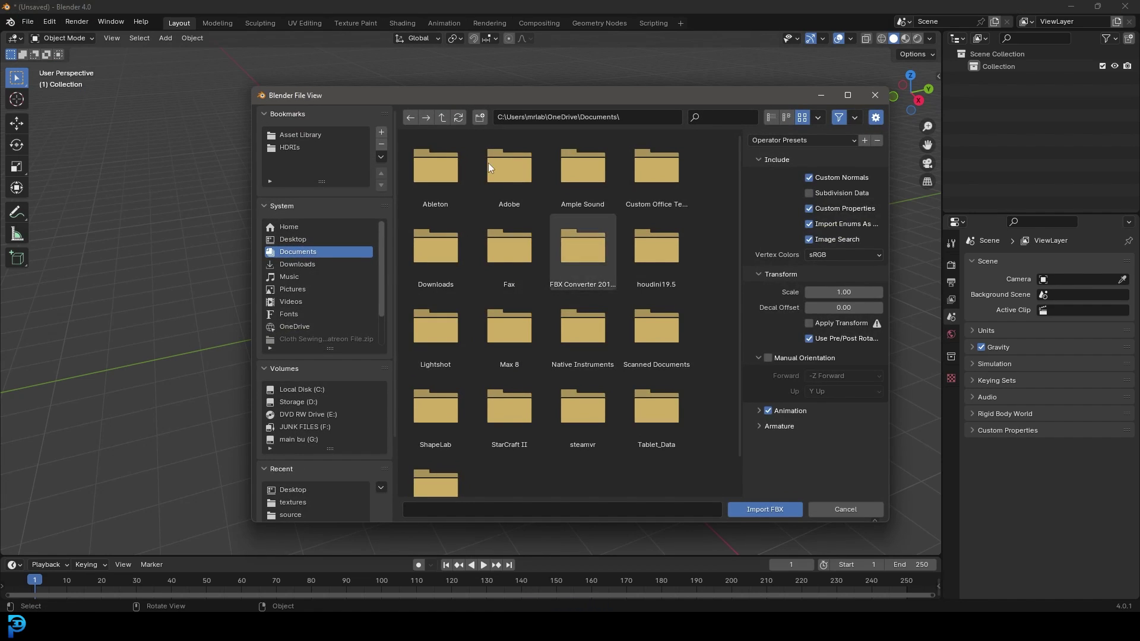
pyautogui.click(289, 239)
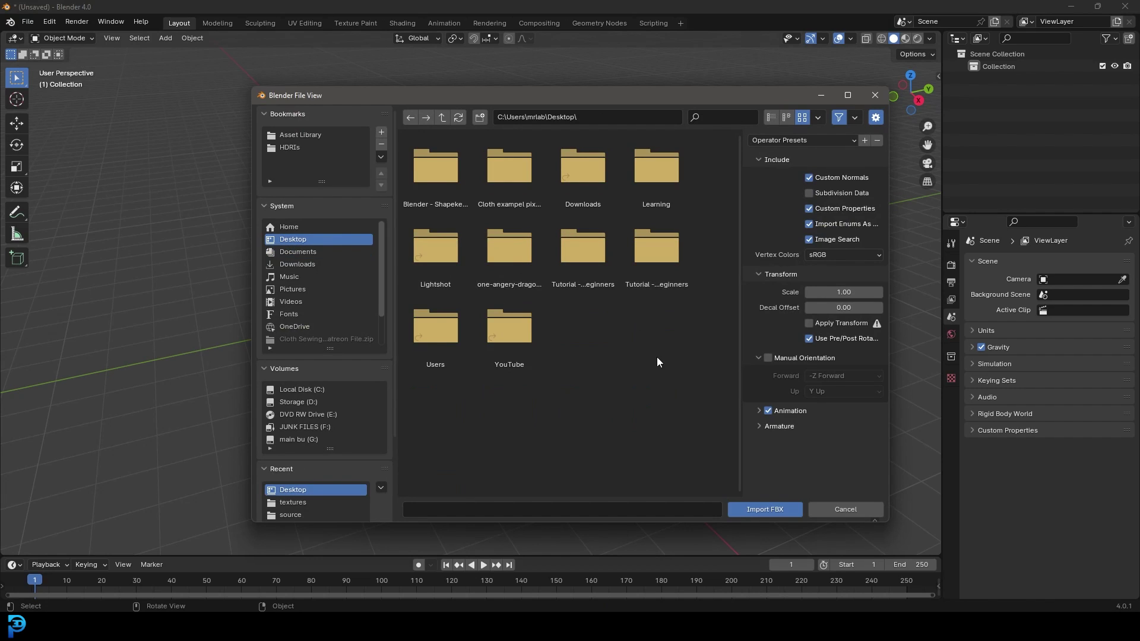
pyautogui.doubleClick(511, 253)
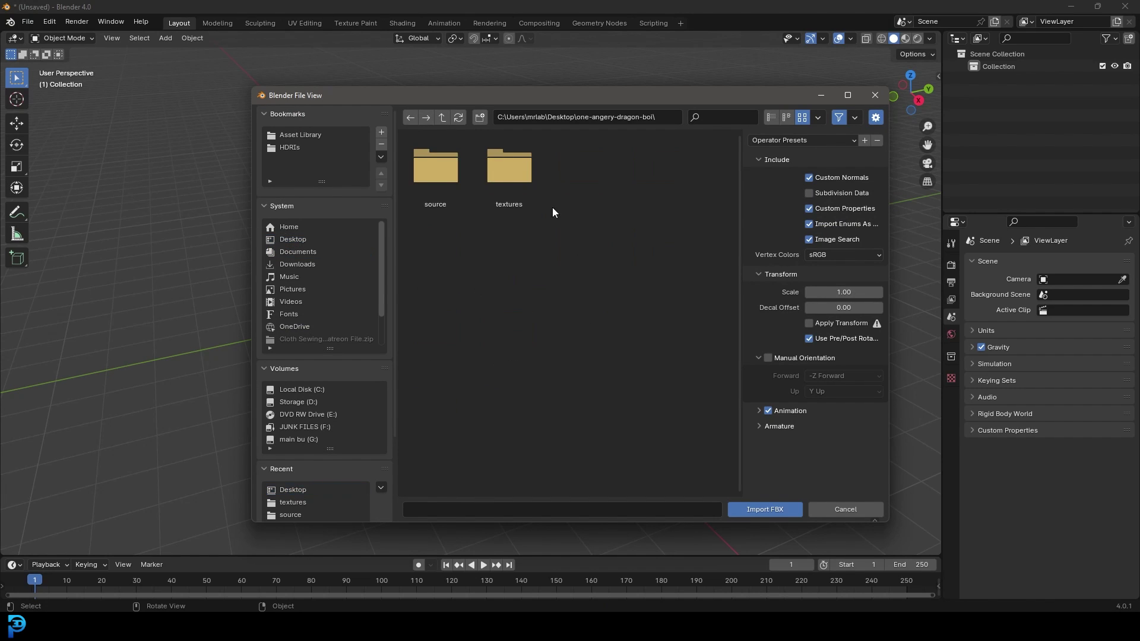
pyautogui.doubleClick(434, 174)
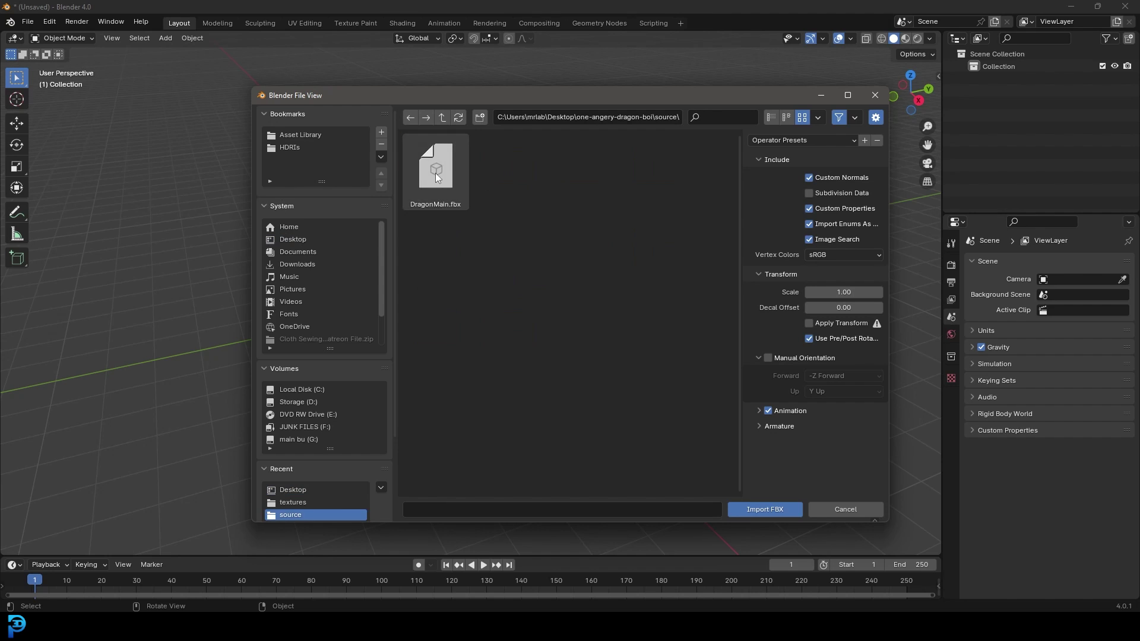
pyautogui.click(436, 173)
pyautogui.click(783, 509)
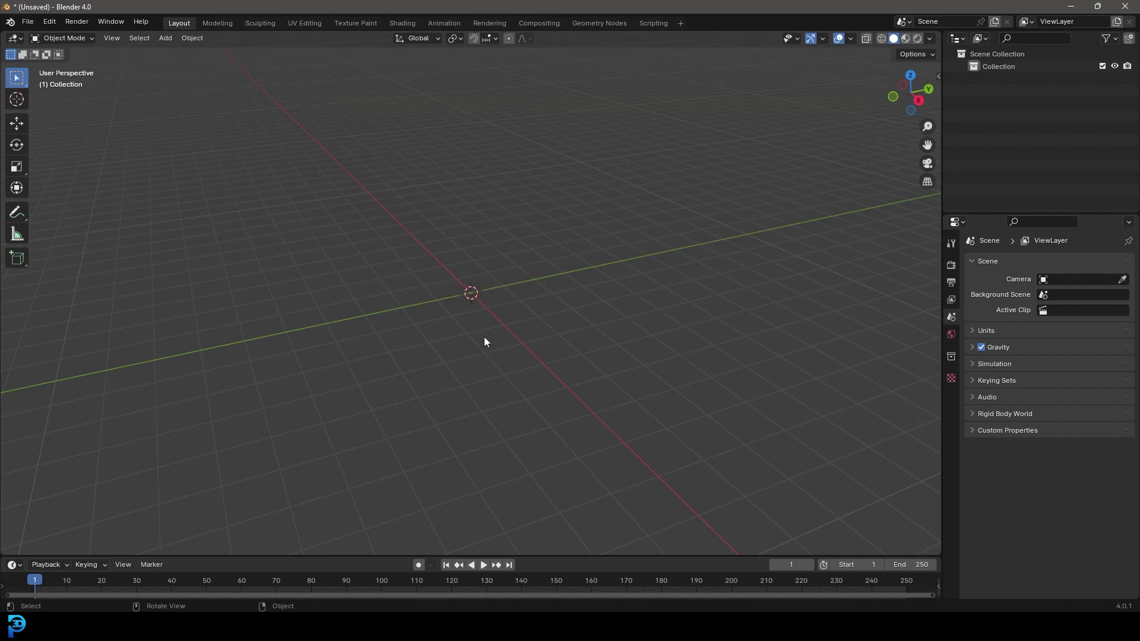
# Step: Delete the scattered sparks and the chained collar object, leaving only the dragon head and its eyes
pyautogui.moveTo(484, 341); pyautogui.dragTo(612, 254, button='middle')
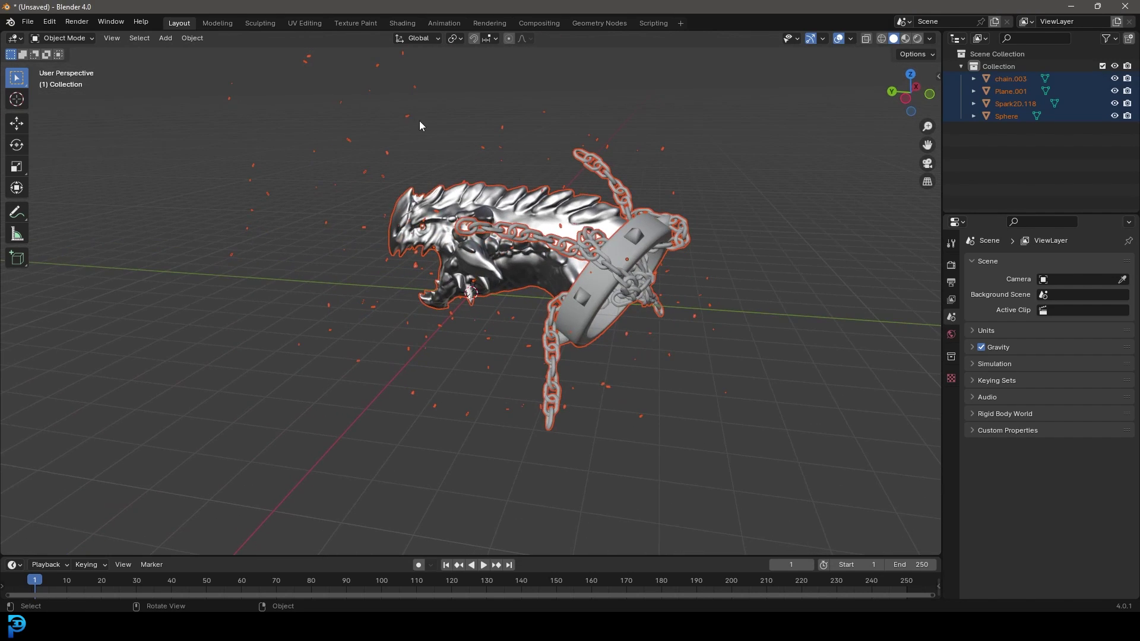
pyautogui.click(421, 139)
pyautogui.moveTo(422, 139); pyautogui.dragTo(561, 165, button='middle')
pyautogui.press('Delete')
pyautogui.click(569, 151)
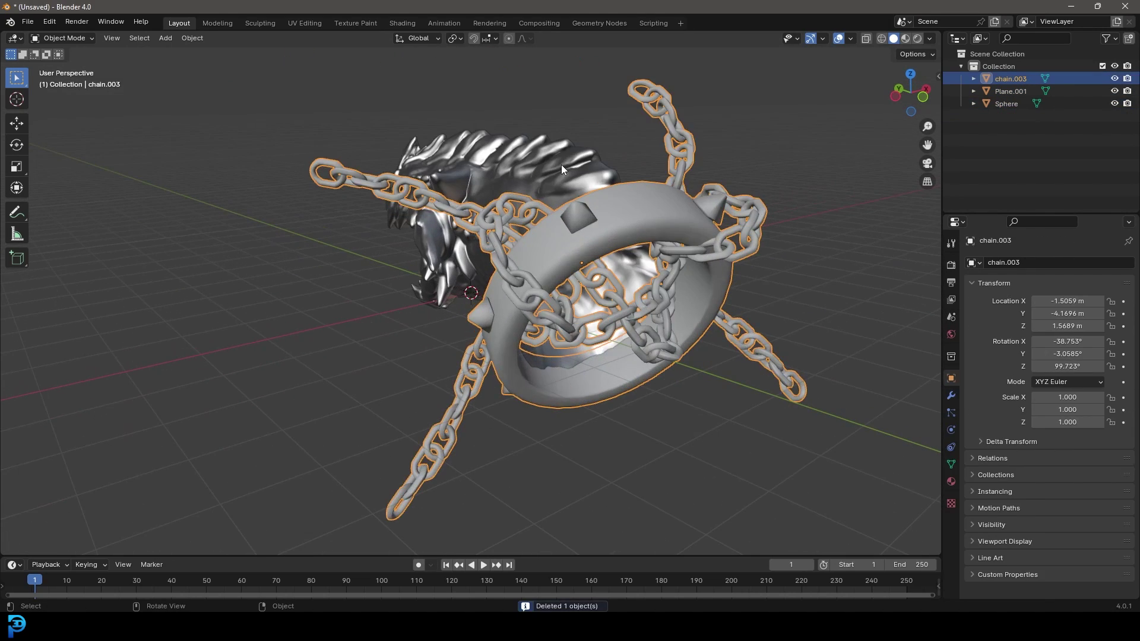
pyautogui.press('Delete')
# Step: Rotate the dragon head and eyes together 90 degrees about the global Z axis, then deselect them
pyautogui.press('KP_1')
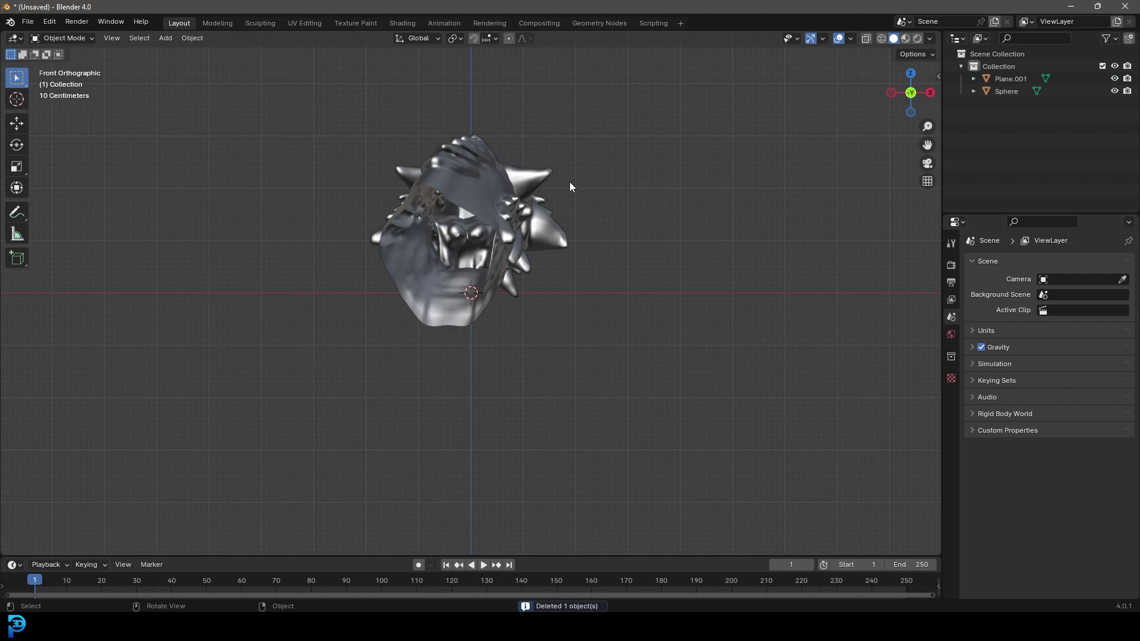
pyautogui.moveTo(568, 182); pyautogui.dragTo(479, 166, button='middle')
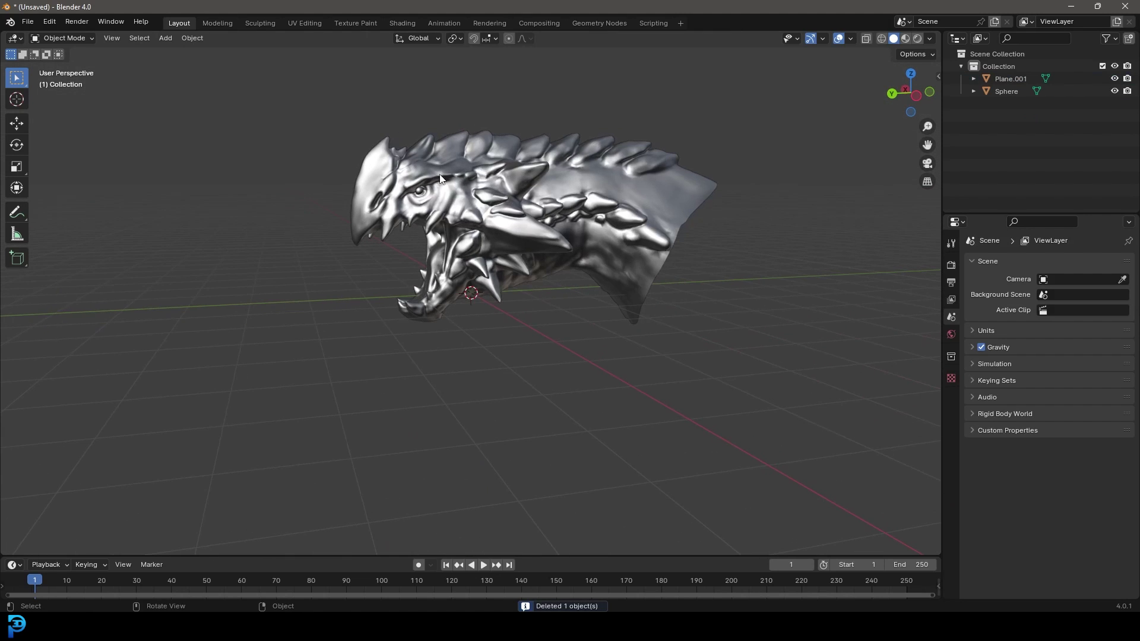
pyautogui.press('KP_1')
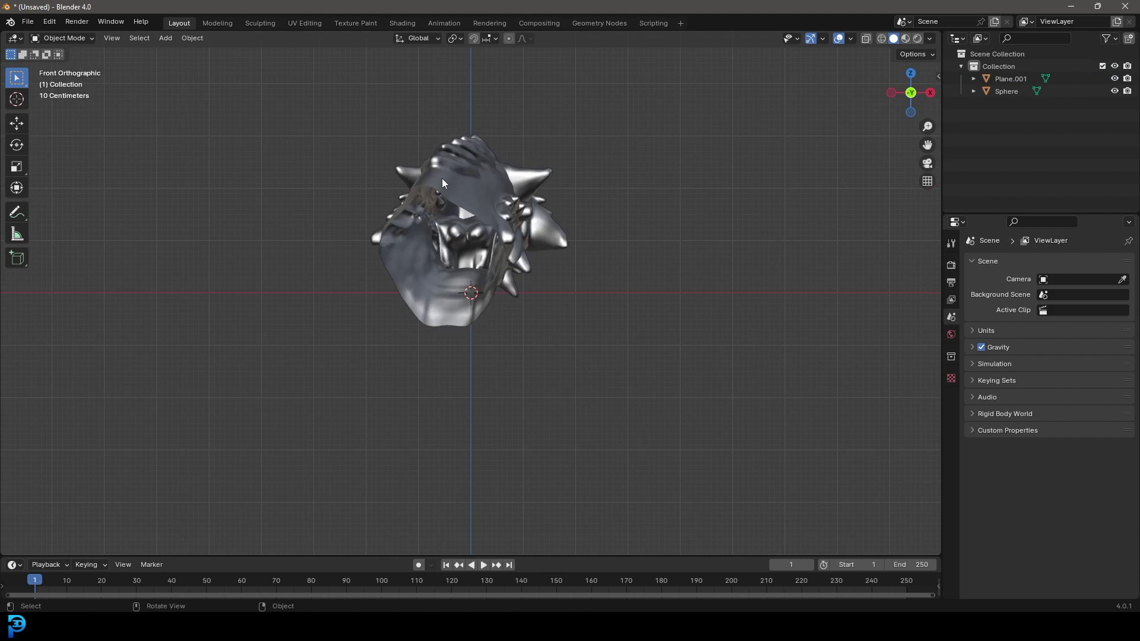
pyautogui.press('a')
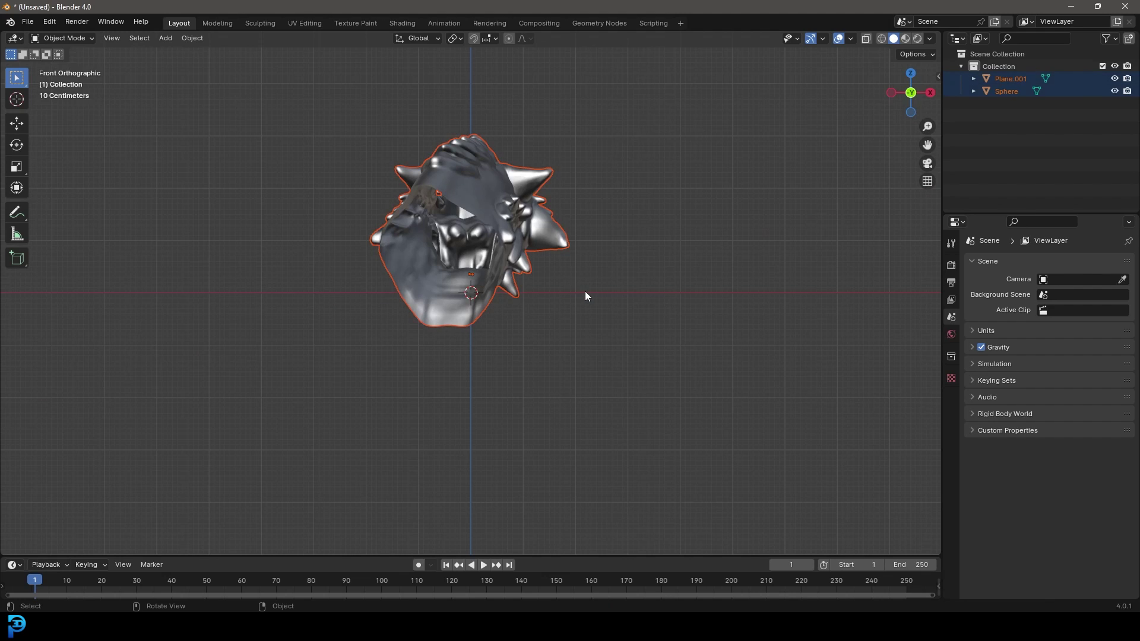
pyautogui.press('r')
pyautogui.write('z')
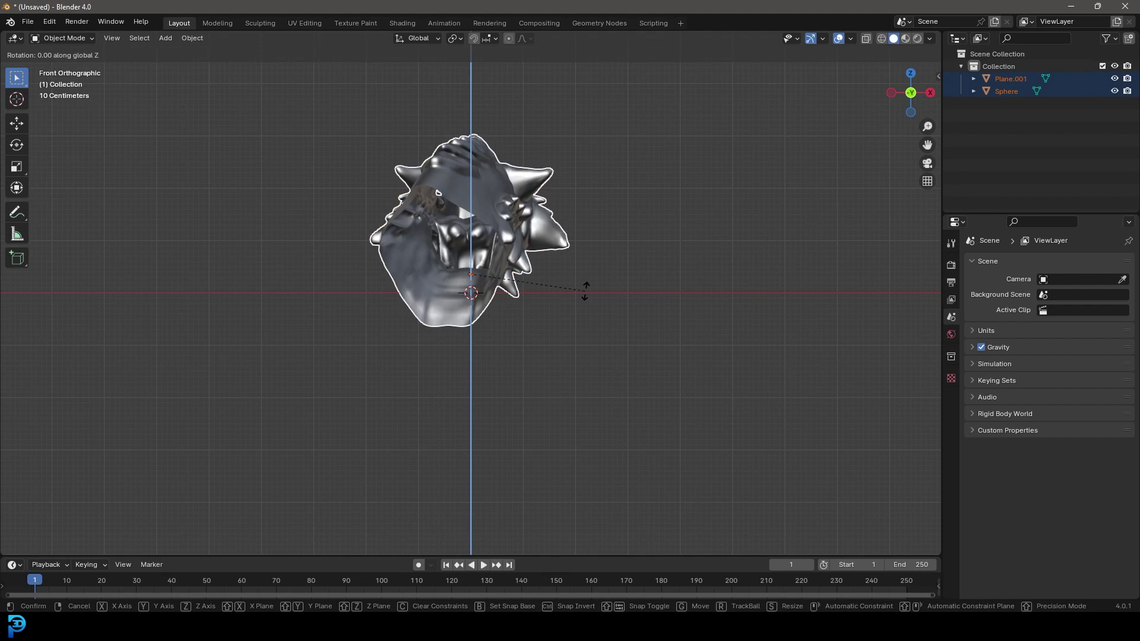
pyautogui.write('90')
pyautogui.press('Return')
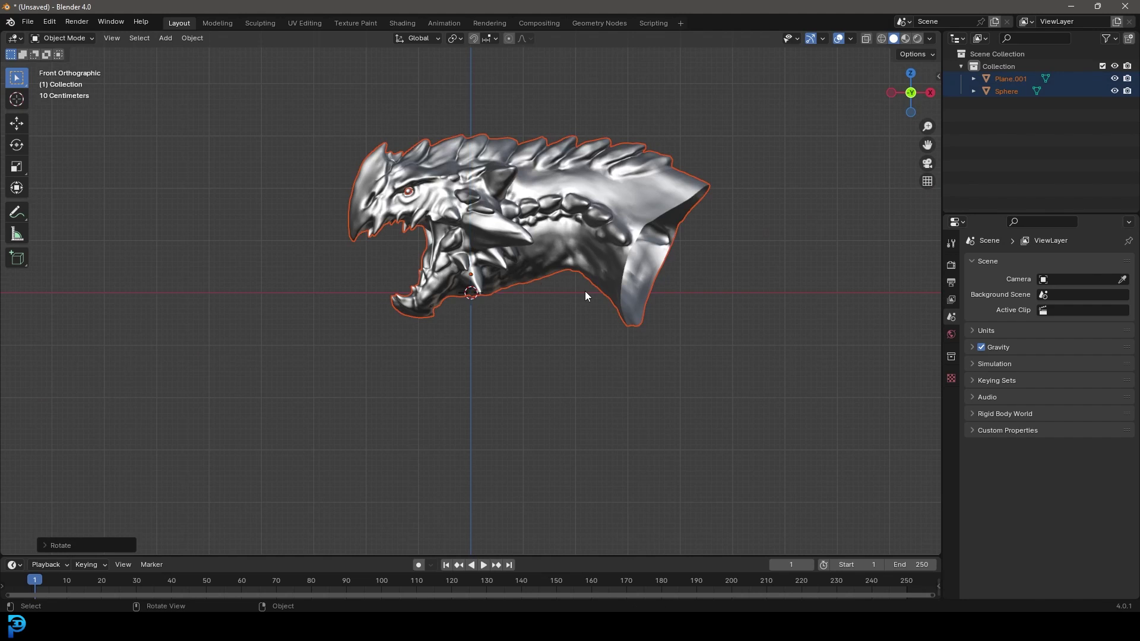
pyautogui.keyDown('shift'); pyautogui.moveTo(511, 256); pyautogui.dragTo(526, 307, button='middle'); pyautogui.keyUp('shift')
pyautogui.scroll(3, 464, 273)
pyautogui.hotkey('alt', 'a')
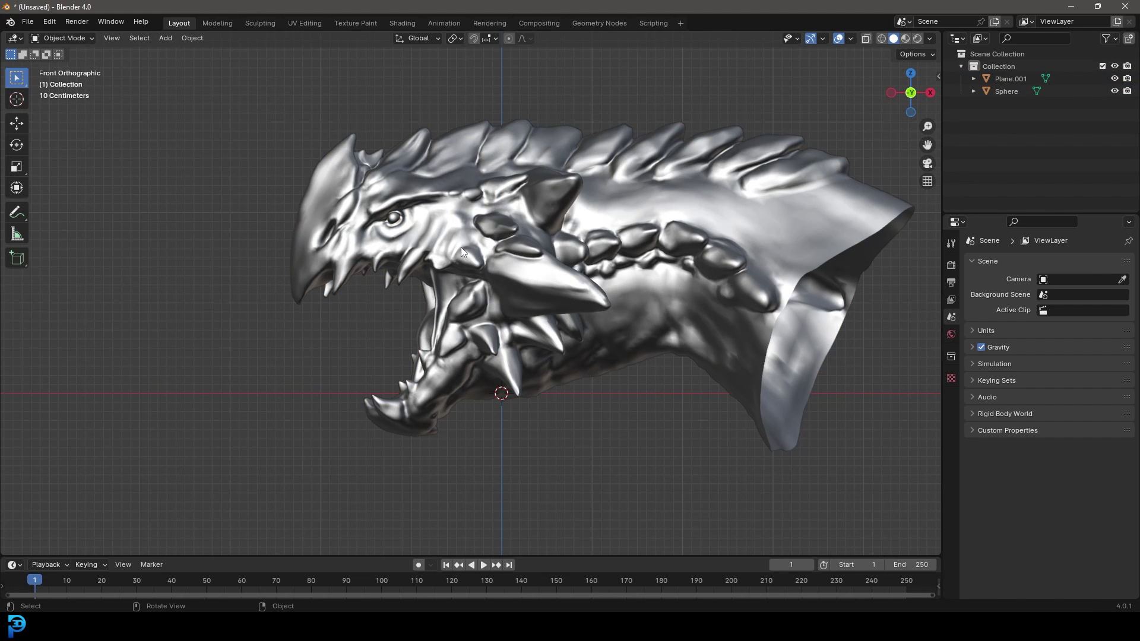
# Step: Replace the dragon head's DragonMain material with a new default material
pyautogui.scroll(-3, 461, 247)
pyautogui.click(642, 223)
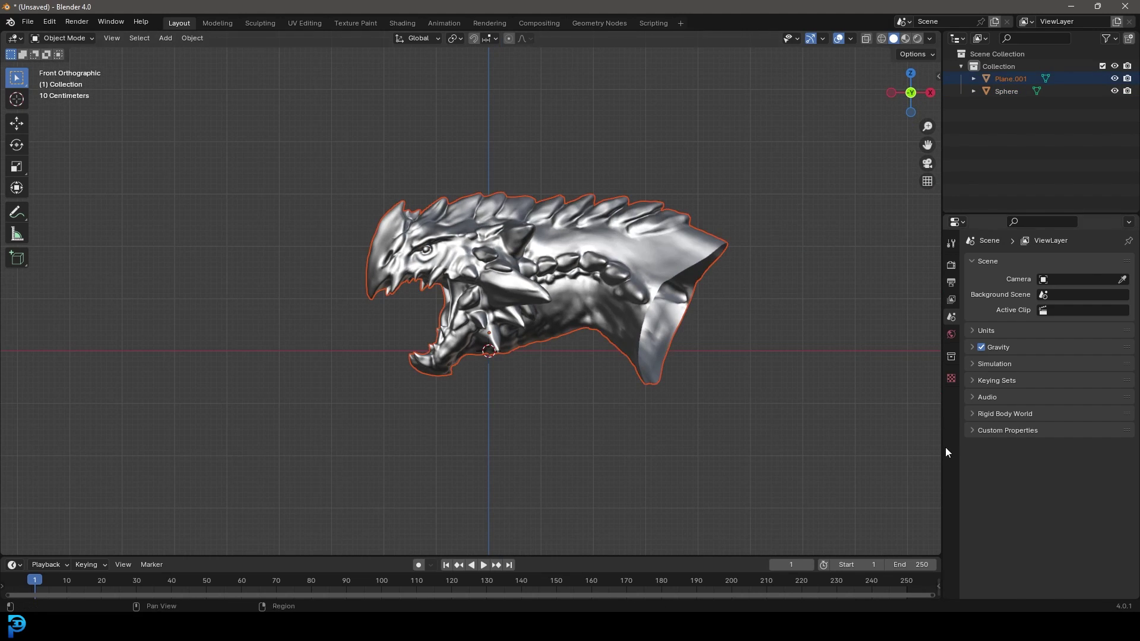
pyautogui.moveTo(861, 356); pyautogui.dragTo(629, 262, button='middle')
pyautogui.click(647, 252)
pyautogui.click(951, 482)
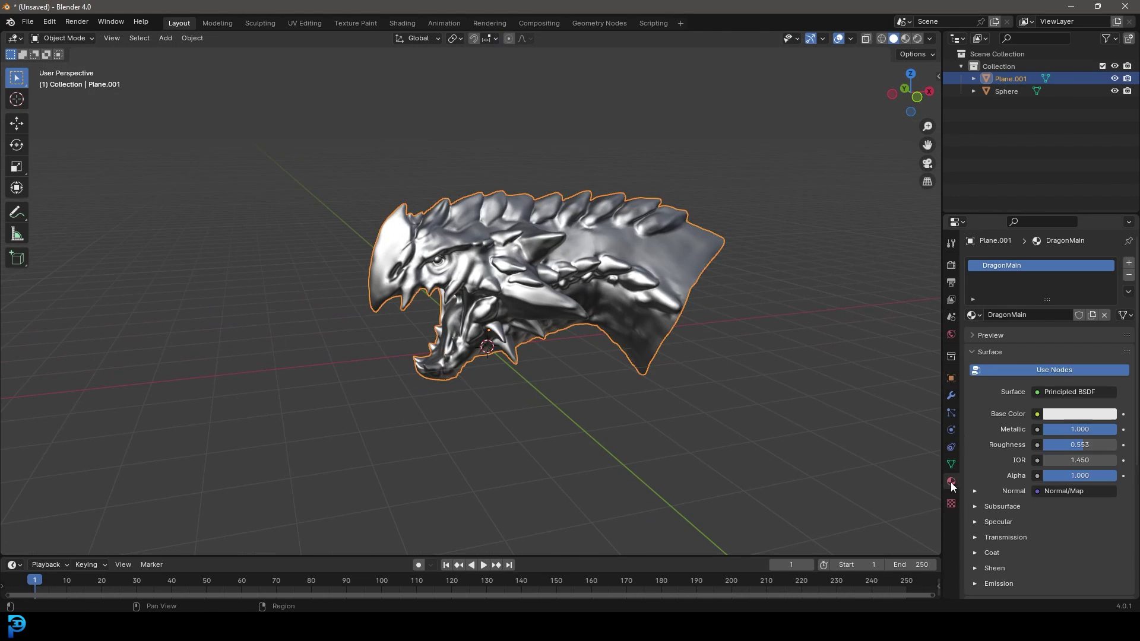
pyautogui.click(1129, 275)
pyautogui.click(1062, 316)
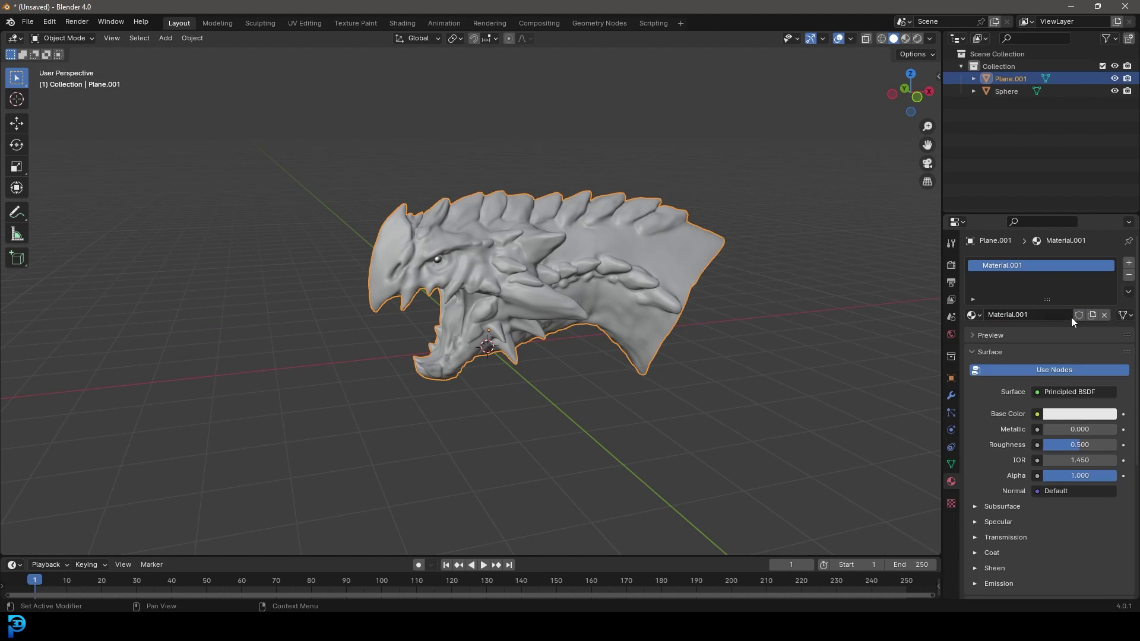
# Step: Use DragonMain_Diff.png from the one-angery-dragon-boi textures folder as the image texture for the head material's base color
pyautogui.click(1037, 414)
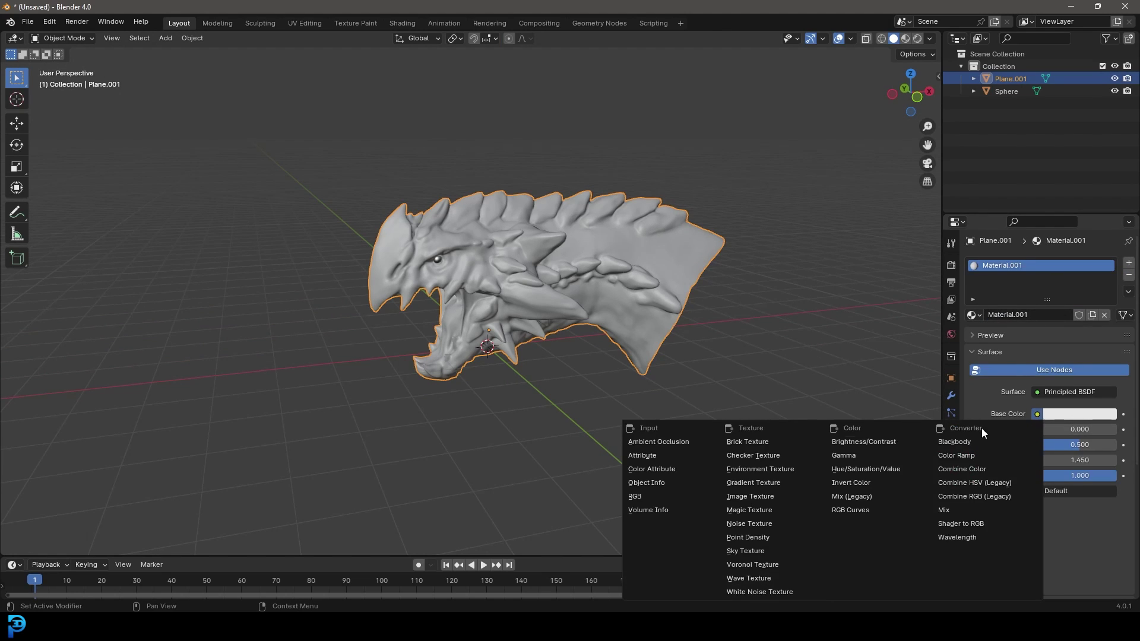
pyautogui.click(767, 497)
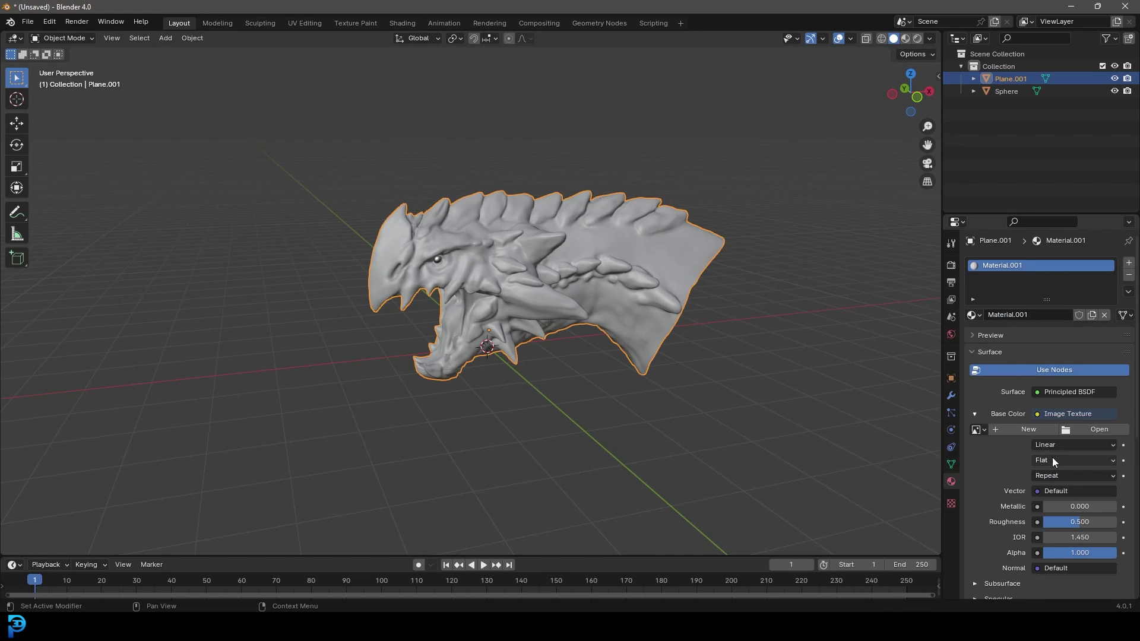
pyautogui.click(1102, 430)
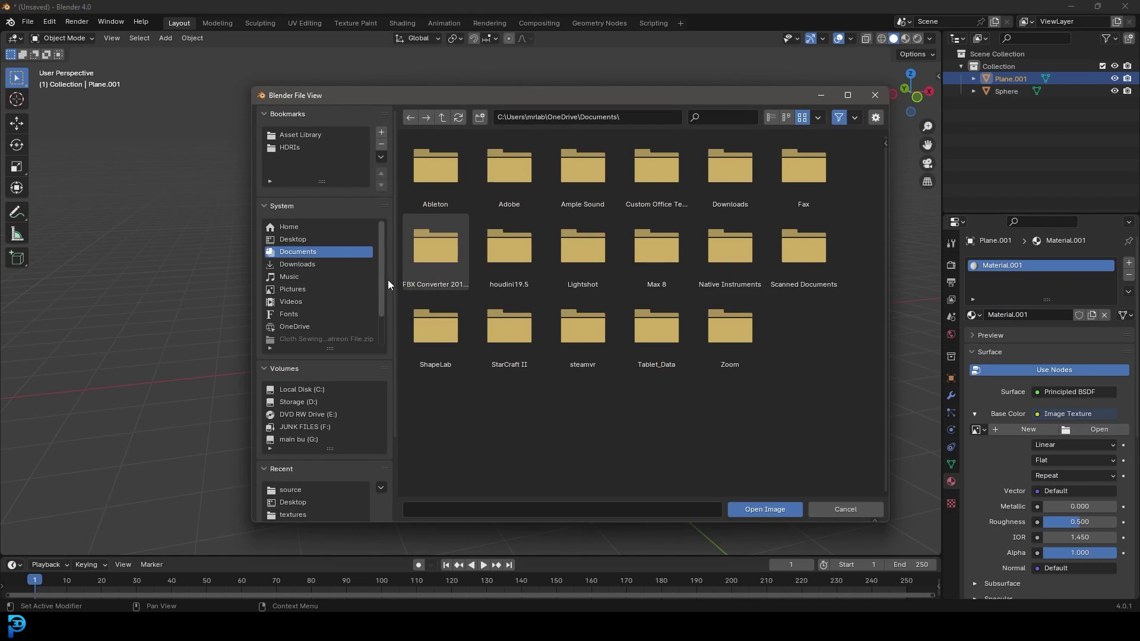
pyautogui.click(301, 240)
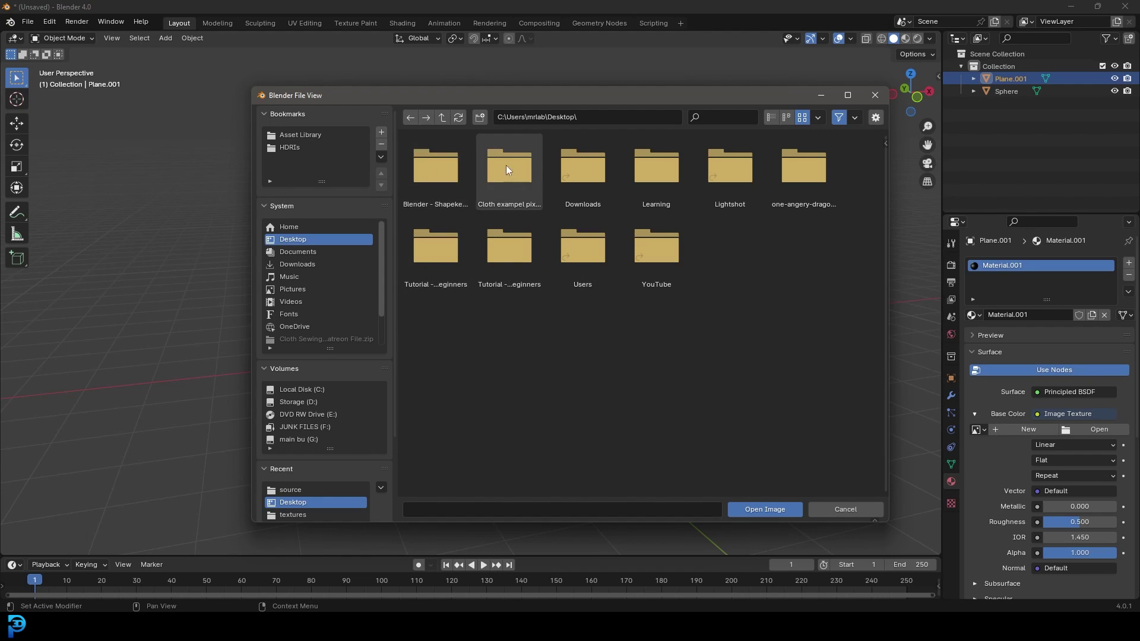
pyautogui.click(812, 179)
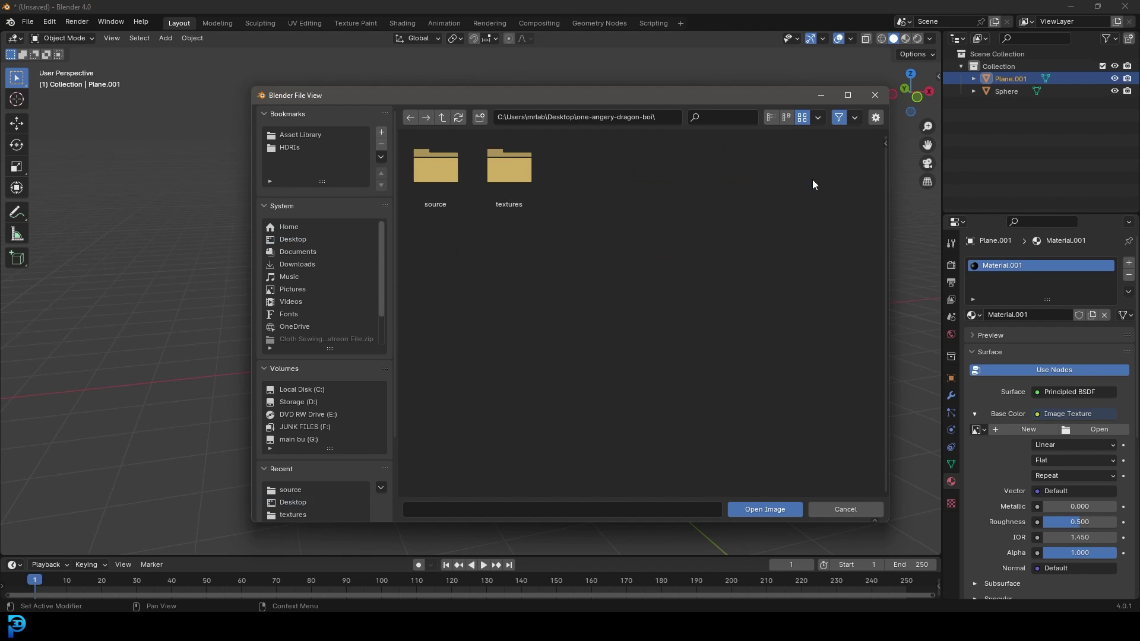
pyautogui.doubleClick(509, 178)
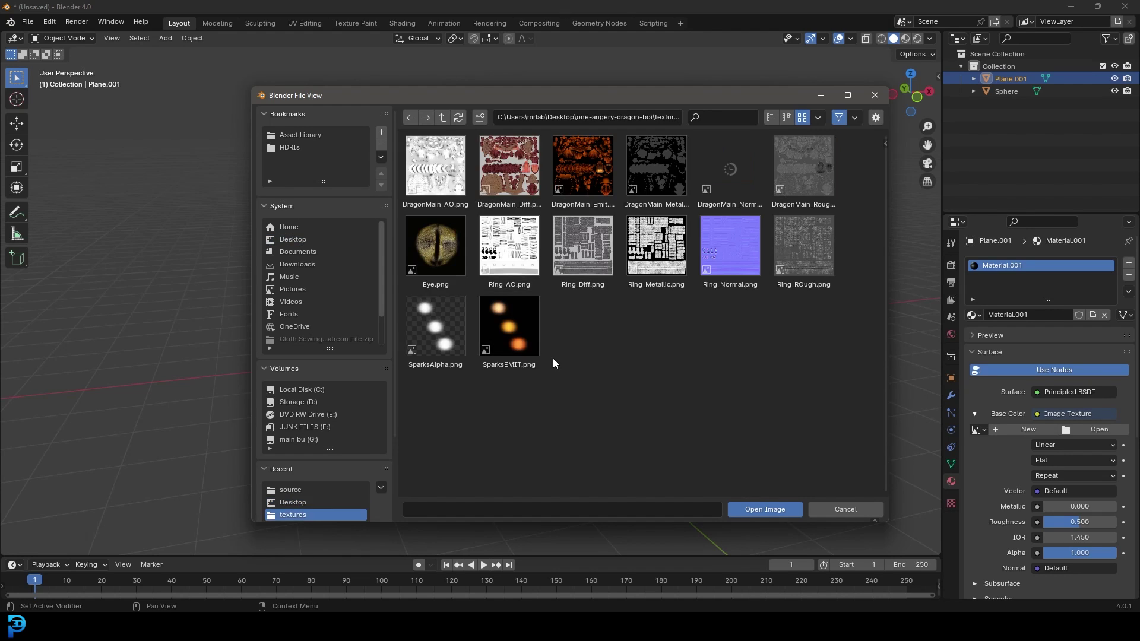
pyautogui.click(506, 169)
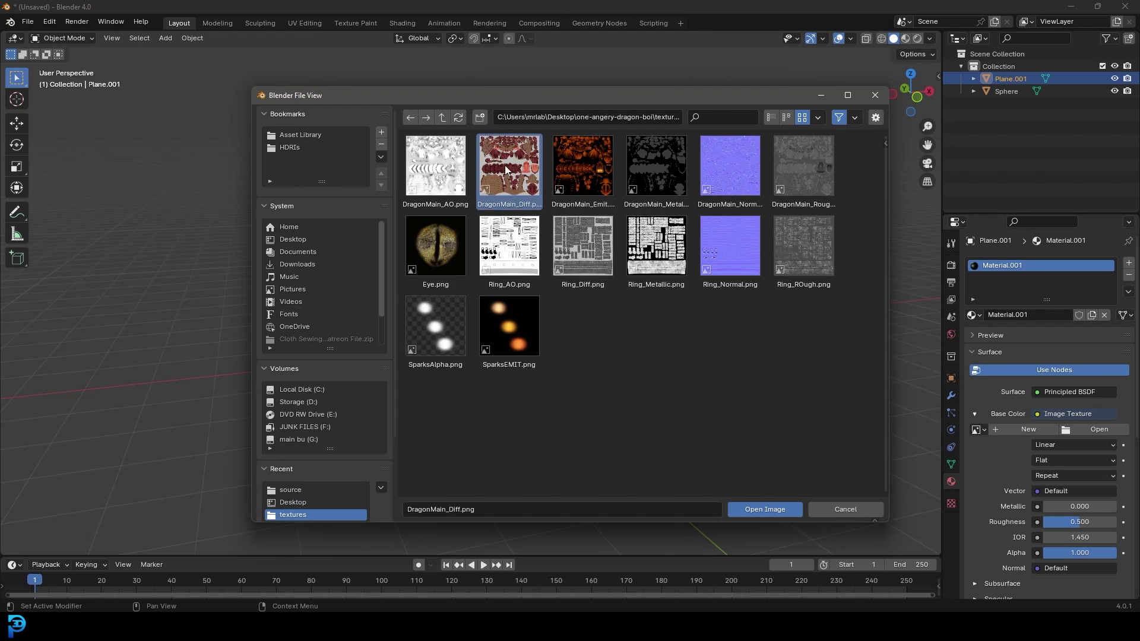
pyautogui.click(760, 512)
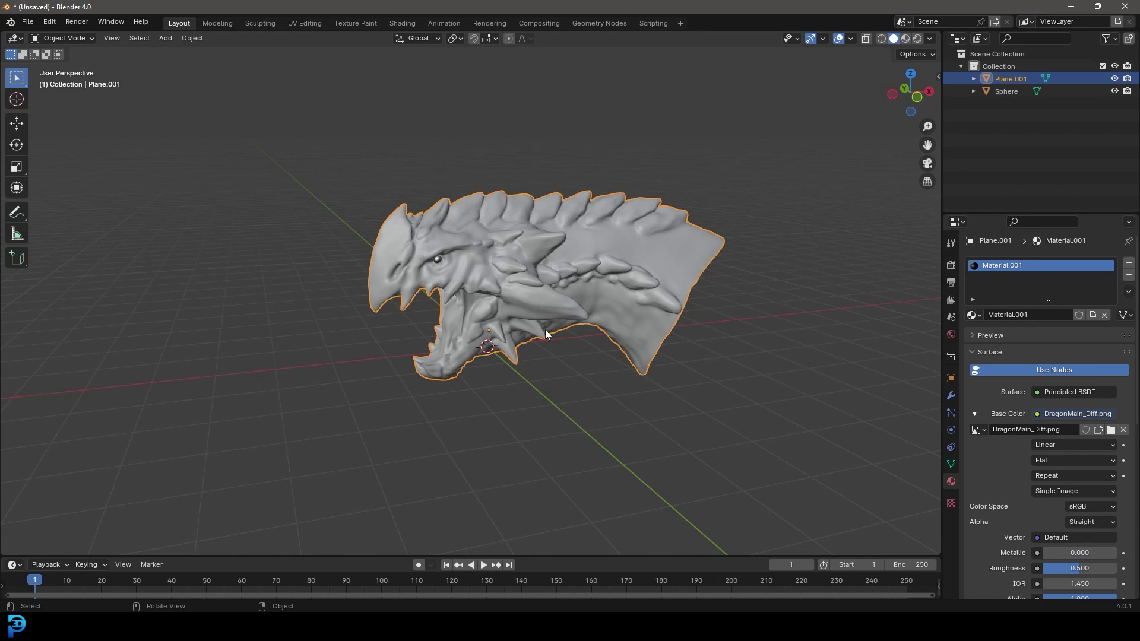
# Step: Switch the viewport shading to Material Preview to show the texture on the dragon head
pyautogui.scroll(2, 581, 209)
pyautogui.press('z')
pyautogui.click(573, 279)
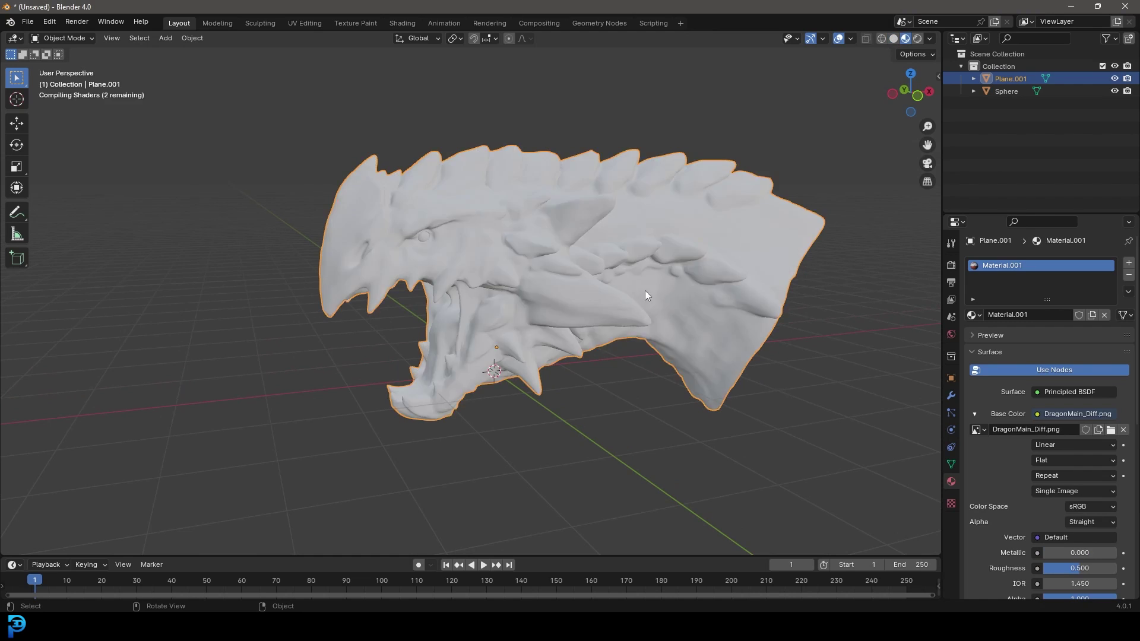
pyautogui.moveTo(543, 333)
pyautogui.mouseDown(button='middle')
pyautogui.moveTo(588, 318)
pyautogui.moveTo(532, 329)
pyautogui.mouseUp(button='middle')
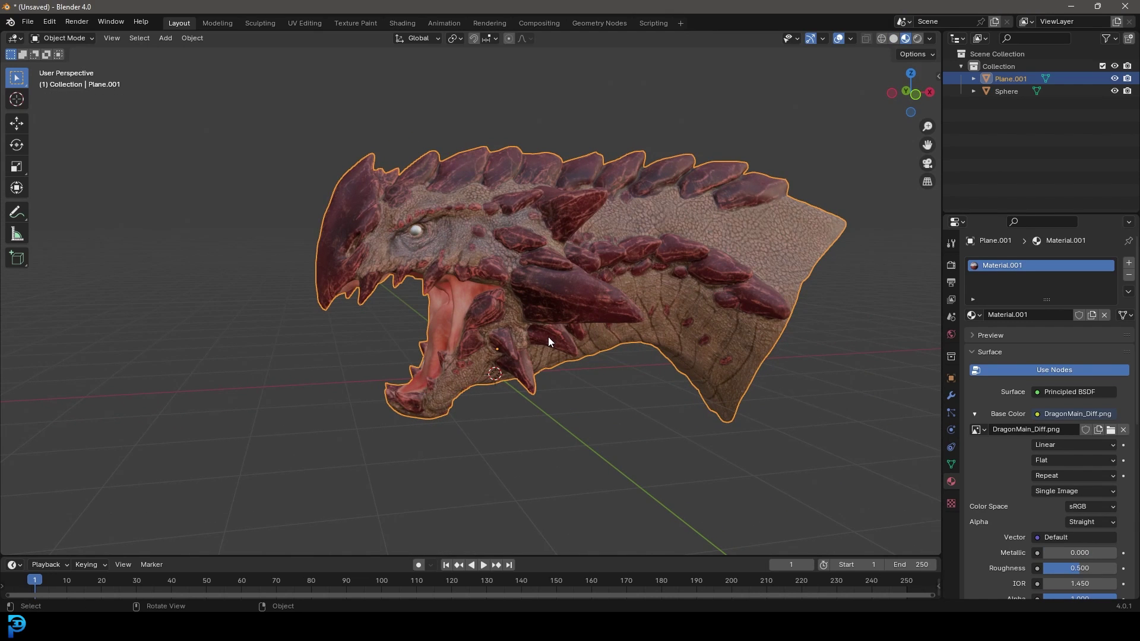
# Step: Select the dragon's eyes and replace their Eye material with a new default material
pyautogui.moveTo(392, 259); pyautogui.dragTo(443, 234, button='middle')
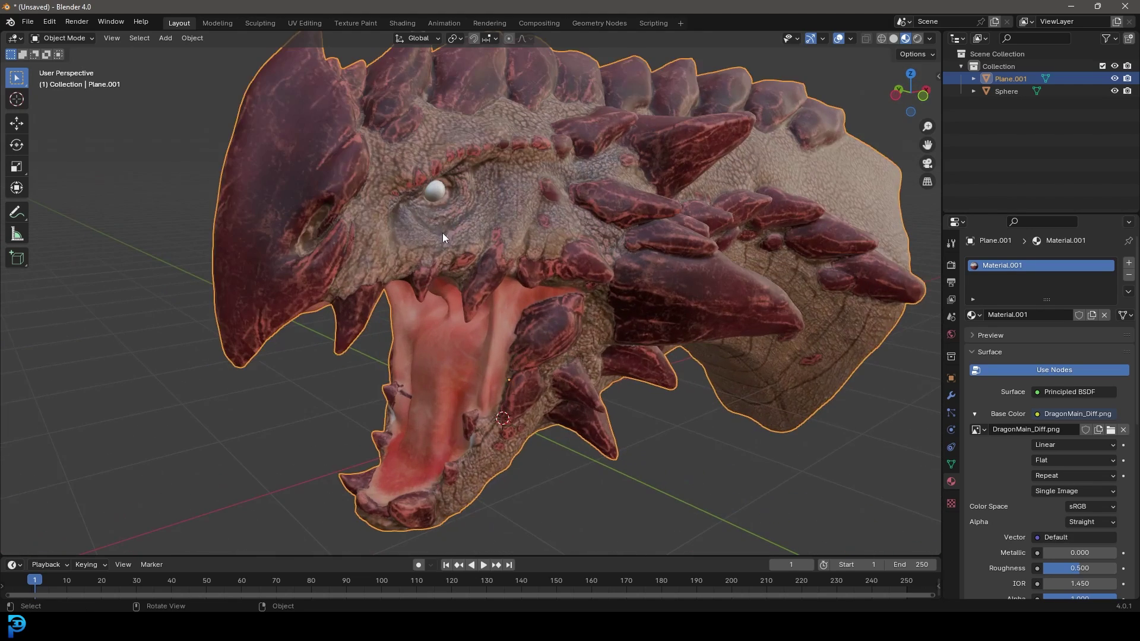
pyautogui.click(437, 191)
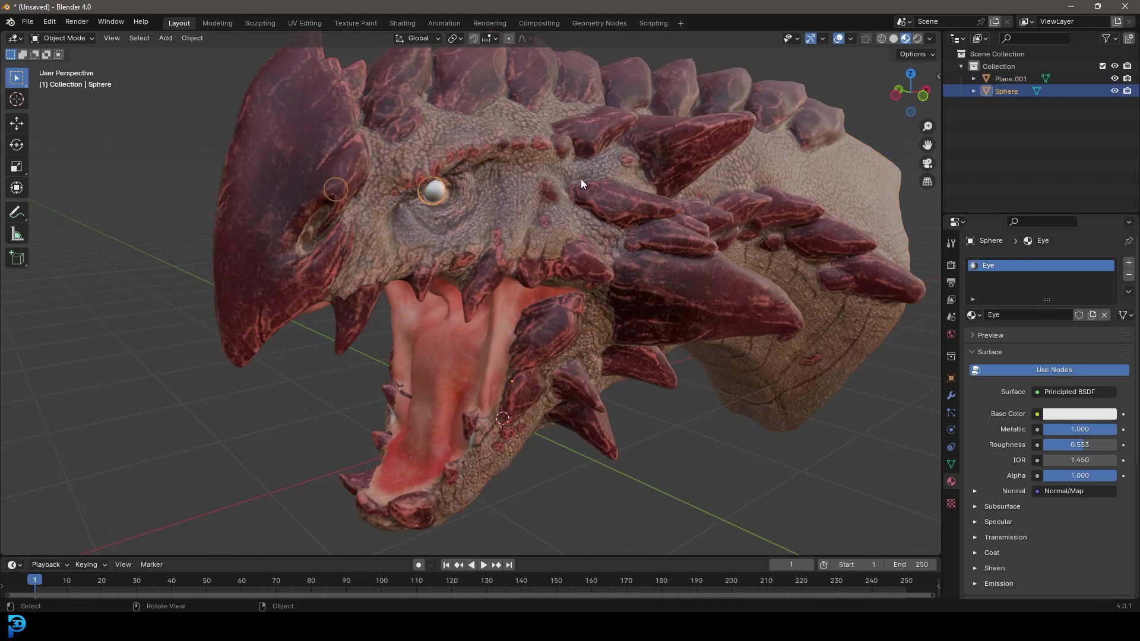
pyautogui.click(1129, 276)
pyautogui.click(1066, 314)
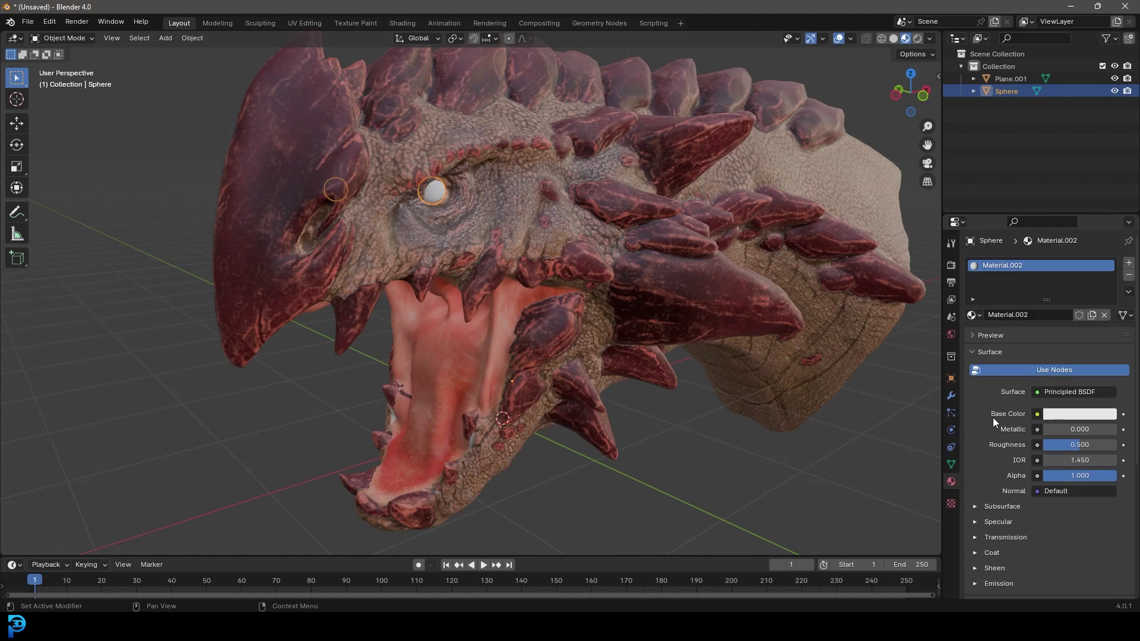
# Step: Use Eye.png from the one-angery-dragon-boi textures folder as the image texture for the eye material's base color
pyautogui.click(1037, 414)
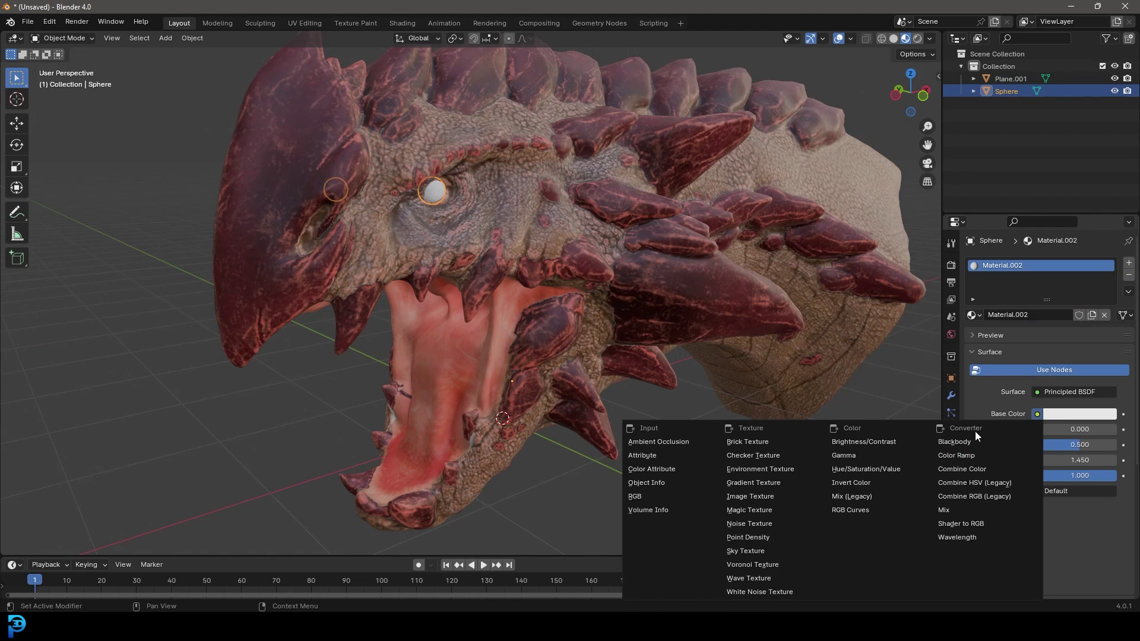
pyautogui.click(783, 495)
pyautogui.click(1096, 430)
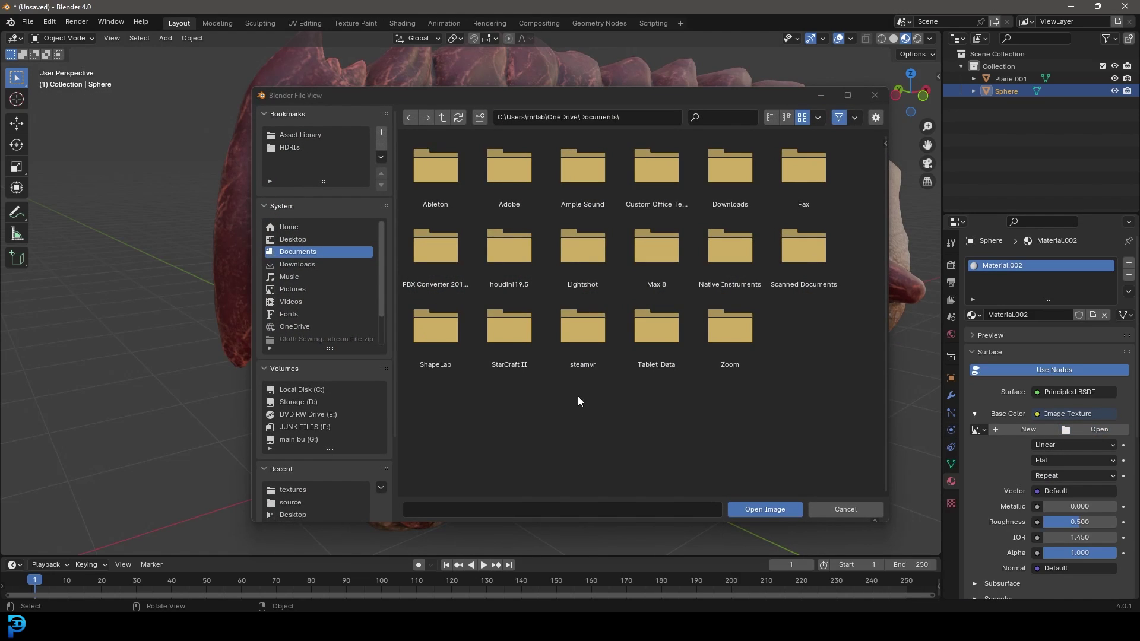
pyautogui.click(300, 239)
pyautogui.doubleClick(801, 179)
pyautogui.doubleClick(515, 169)
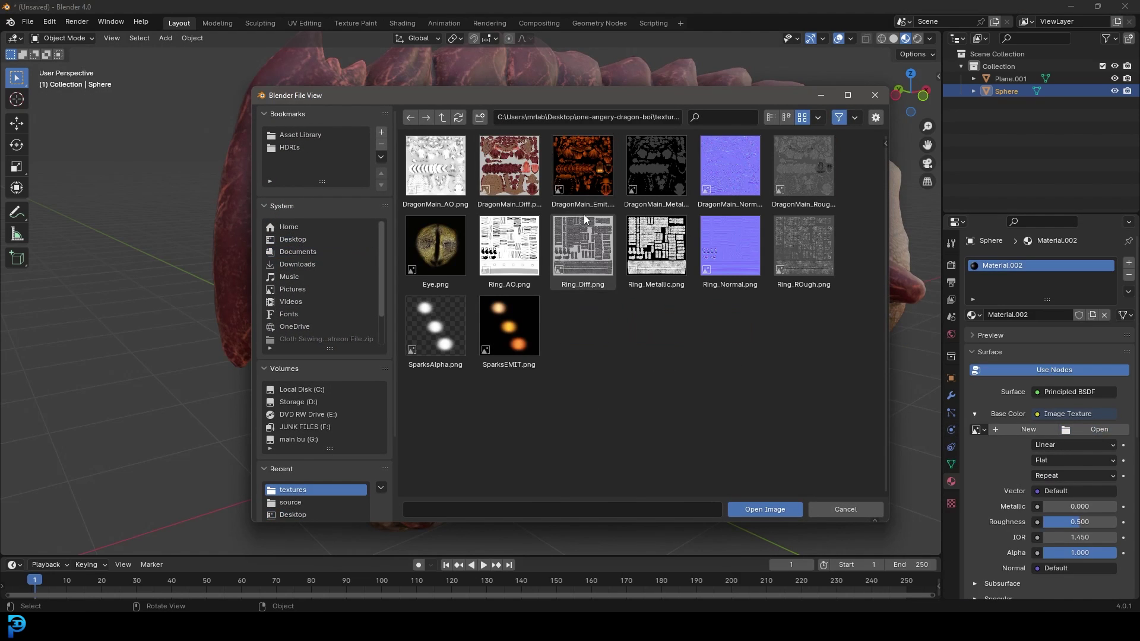
pyautogui.click(436, 245)
pyautogui.click(757, 505)
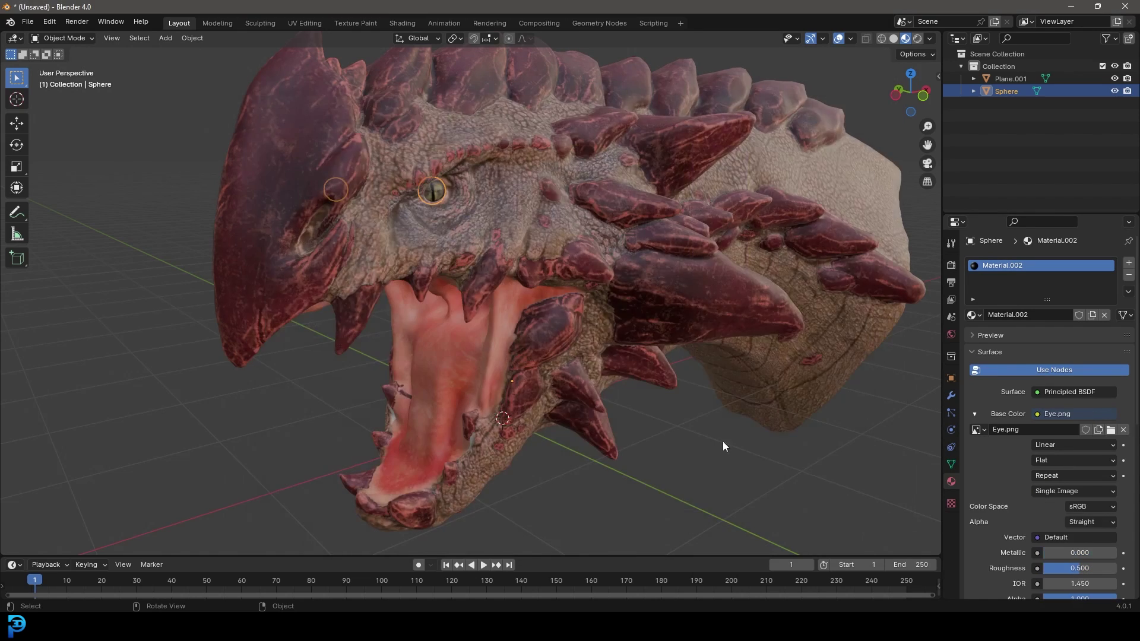
# Step: Join the eyes and the dragon head into a single object, with the head as the active object
pyautogui.moveTo(722, 440); pyautogui.dragTo(468, 244, button='middle')
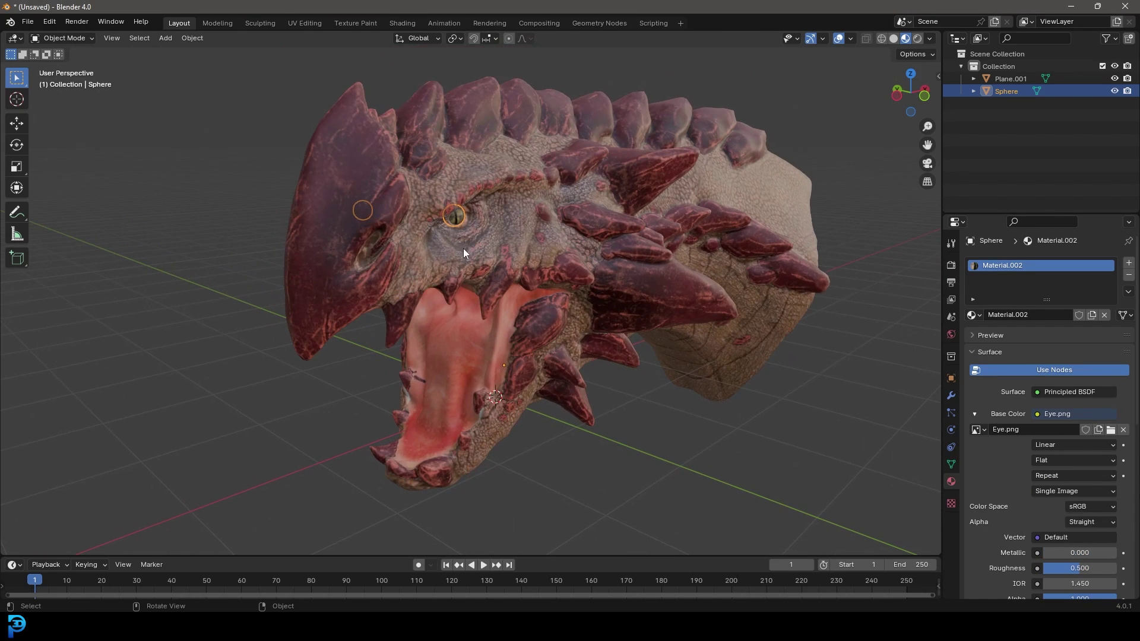
pyautogui.keyDown('shift'); pyautogui.click(514, 142); pyautogui.keyUp('shift')
pyautogui.hotkey('ctrl', 'j')
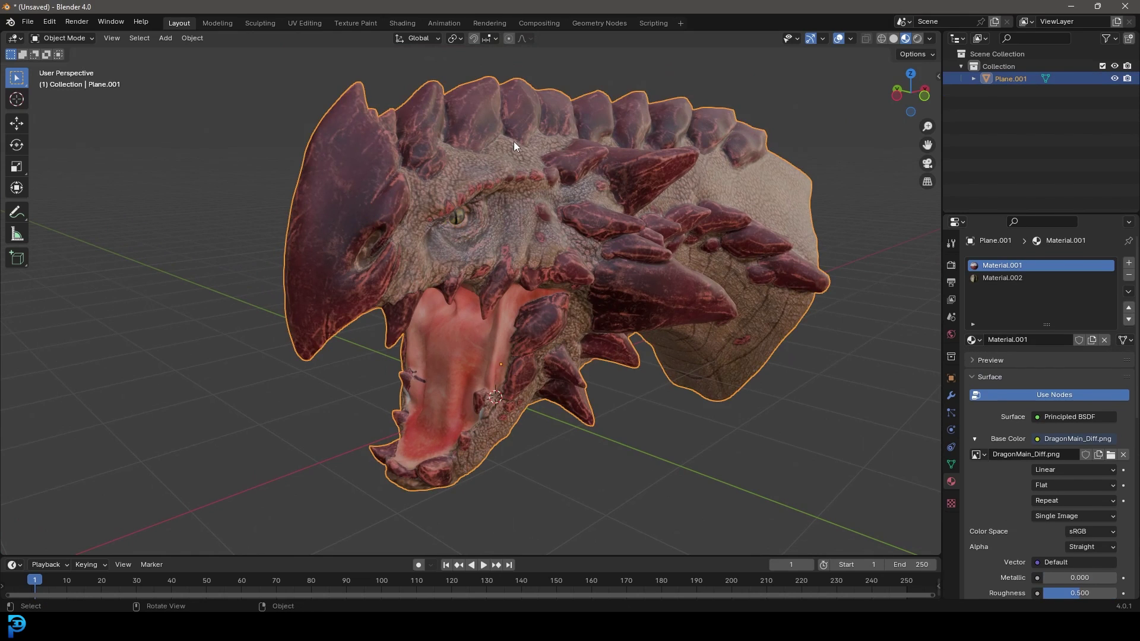
# Step: Inspect the joined dragon head in right and front orthographic views
pyautogui.press('KP_1')
pyautogui.press('KP_3')
pyautogui.scroll(-2, 503, 148)
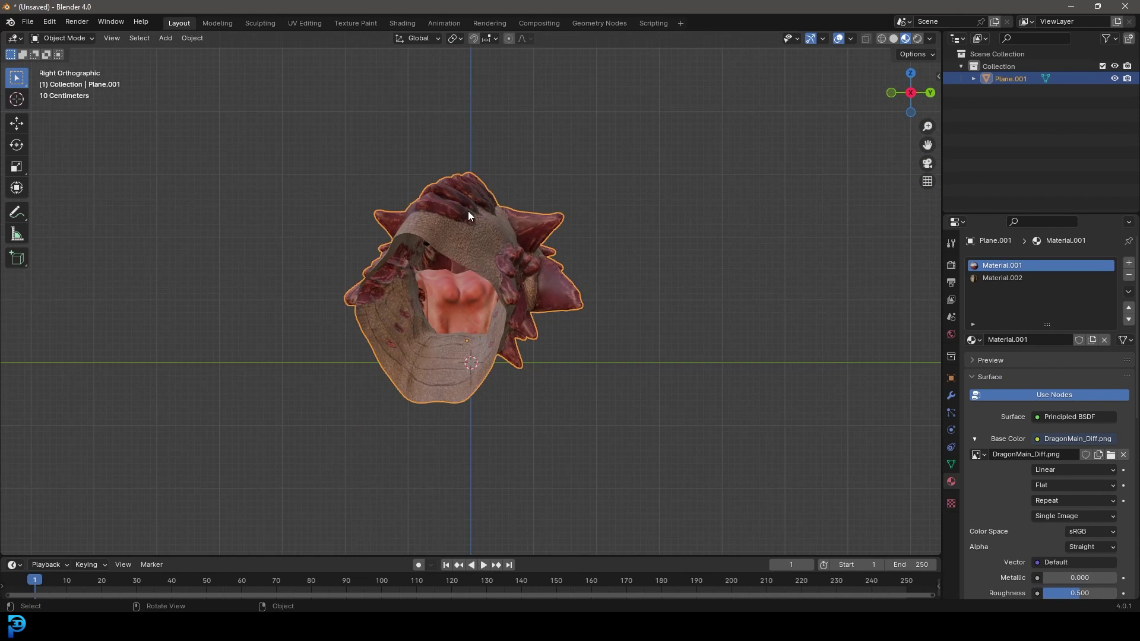
pyautogui.press('KP_1')
pyautogui.press('g')
pyautogui.rightClick(515, 217)
pyautogui.keyDown('shift'); pyautogui.moveTo(516, 215); pyautogui.dragTo(512, 225, button='middle'); pyautogui.keyUp('shift')
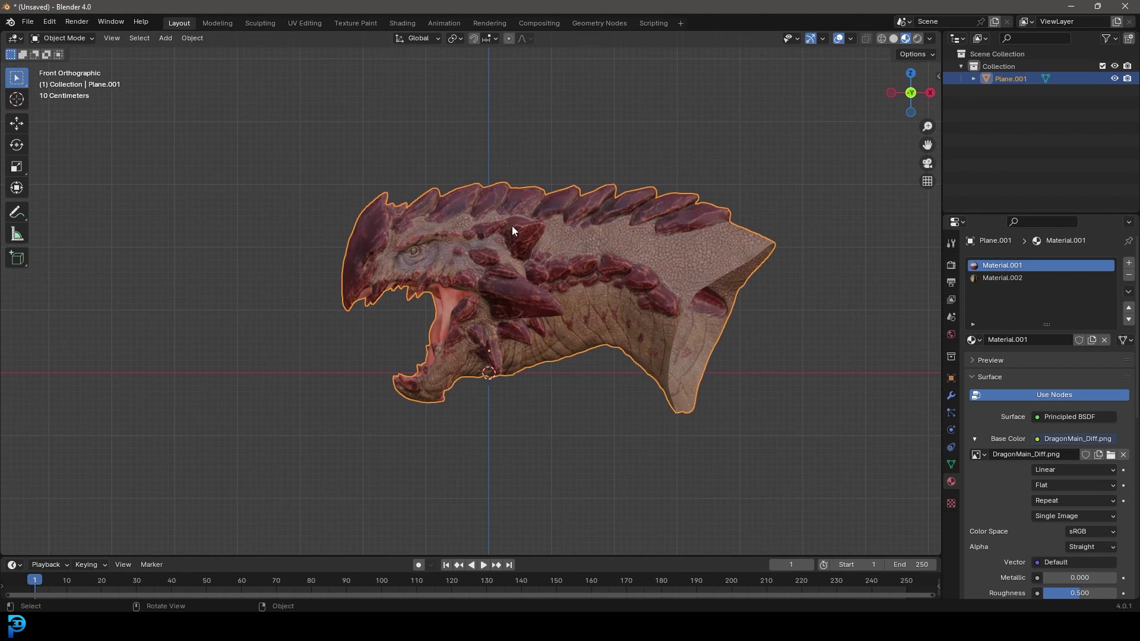
pyautogui.press('z')
pyautogui.click(516, 286)
pyautogui.scroll(3, 646, 286)
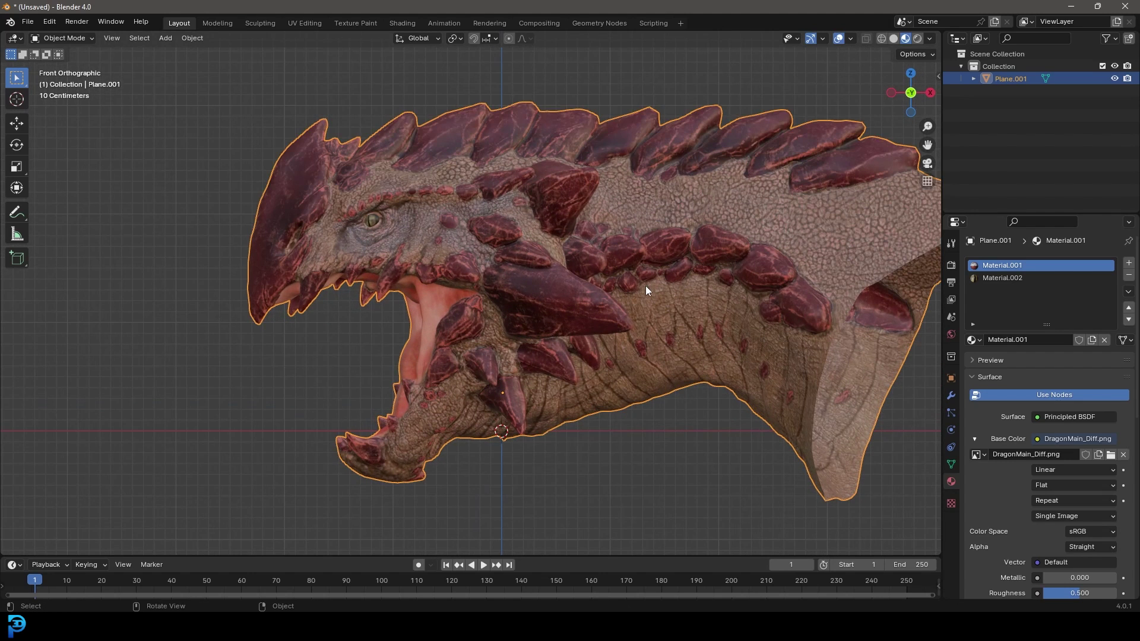
pyautogui.scroll(-4, 520, 255)
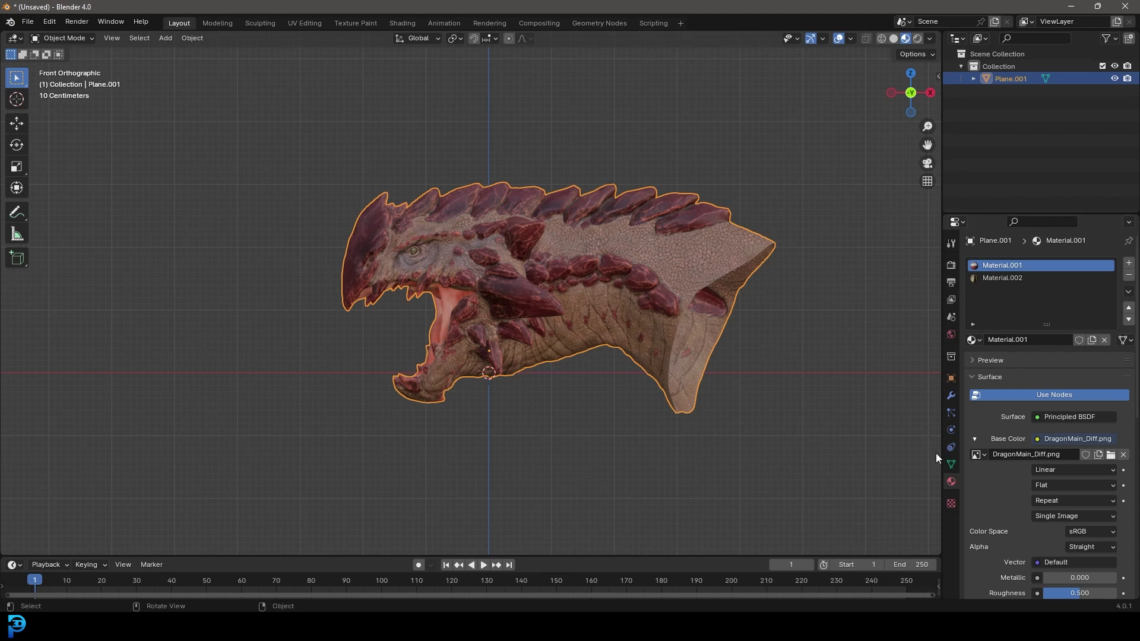
# Step: Add the Basis shape key to the dragon head mesh
pyautogui.click(951, 464)
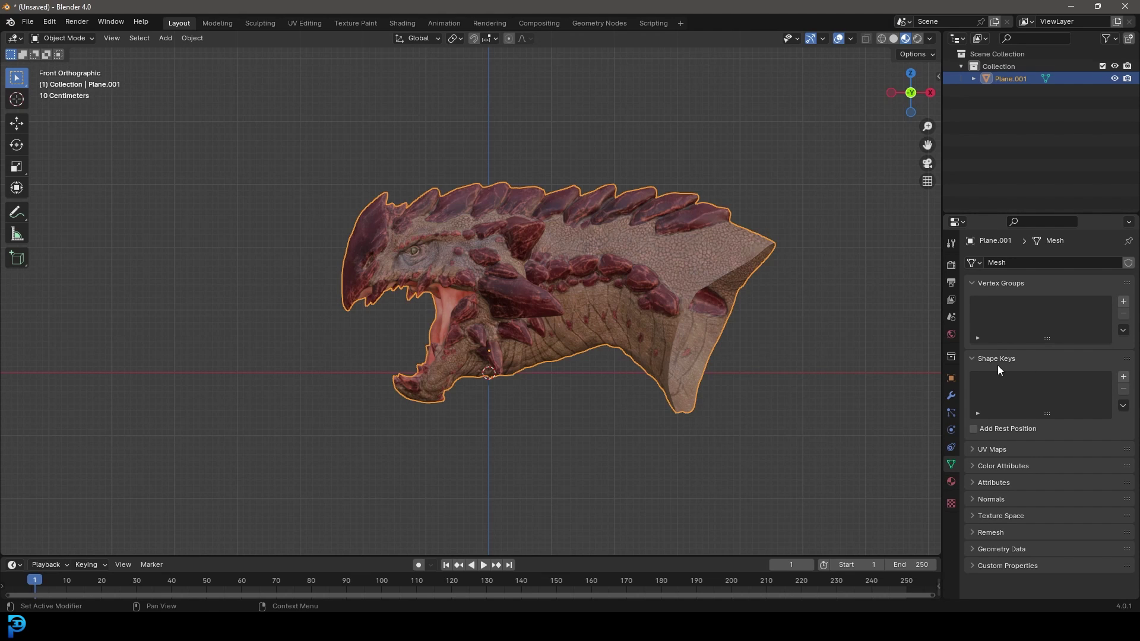
pyautogui.scroll(2, 712, 356)
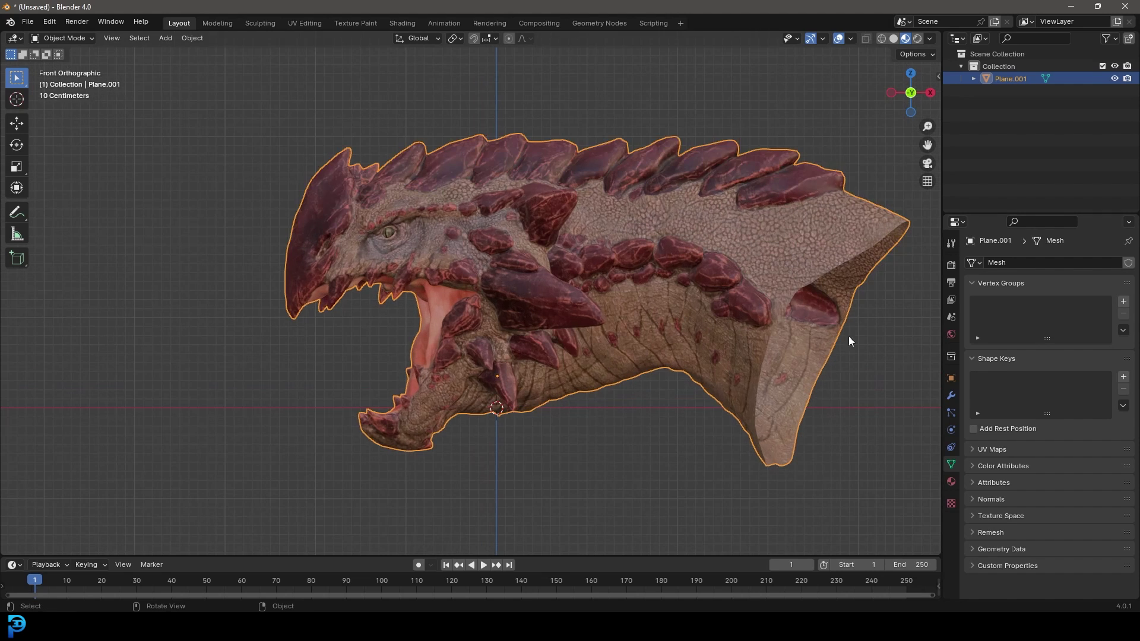
pyautogui.click(1123, 377)
# Step: Examine the dragon head's base shape from several angles, both in Edit Mode and in Object Mode
pyautogui.scroll(2, 550, 211)
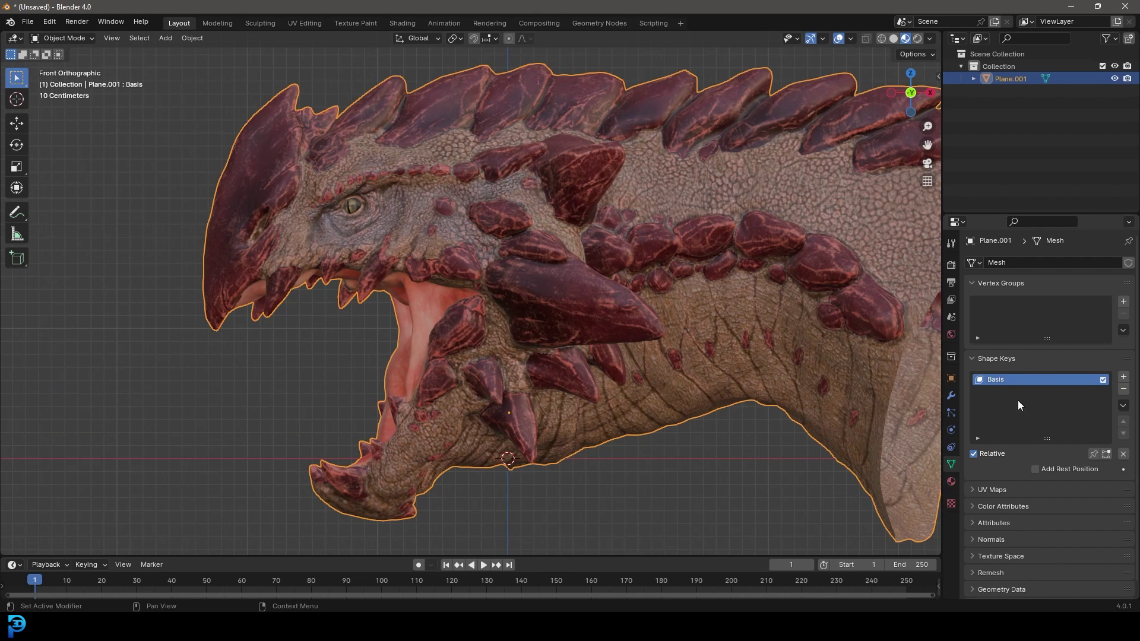
pyautogui.scroll(-1, 730, 433)
pyautogui.keyDown('shift'); pyautogui.moveTo(633, 376); pyautogui.dragTo(561, 371, button='middle'); pyautogui.keyUp('shift')
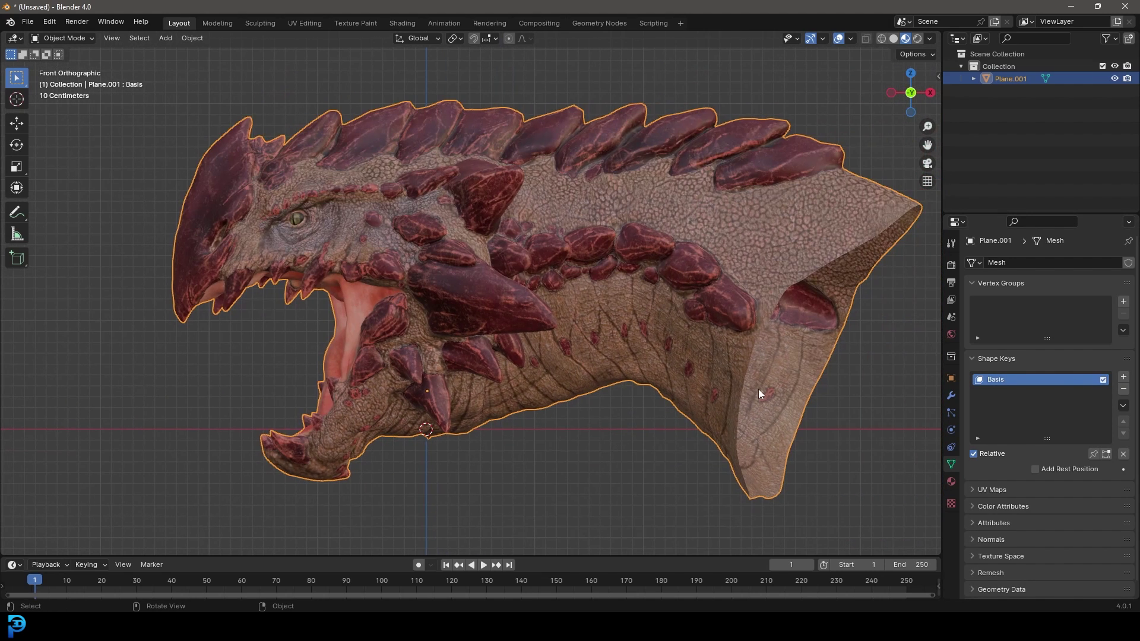
pyautogui.press('Tab')
pyautogui.scroll(-2, 499, 304)
pyautogui.moveTo(499, 304); pyautogui.dragTo(455, 256, button='middle')
pyautogui.scroll(3, 348, 269)
pyautogui.scroll(-2, 453, 403)
pyautogui.press('Tab')
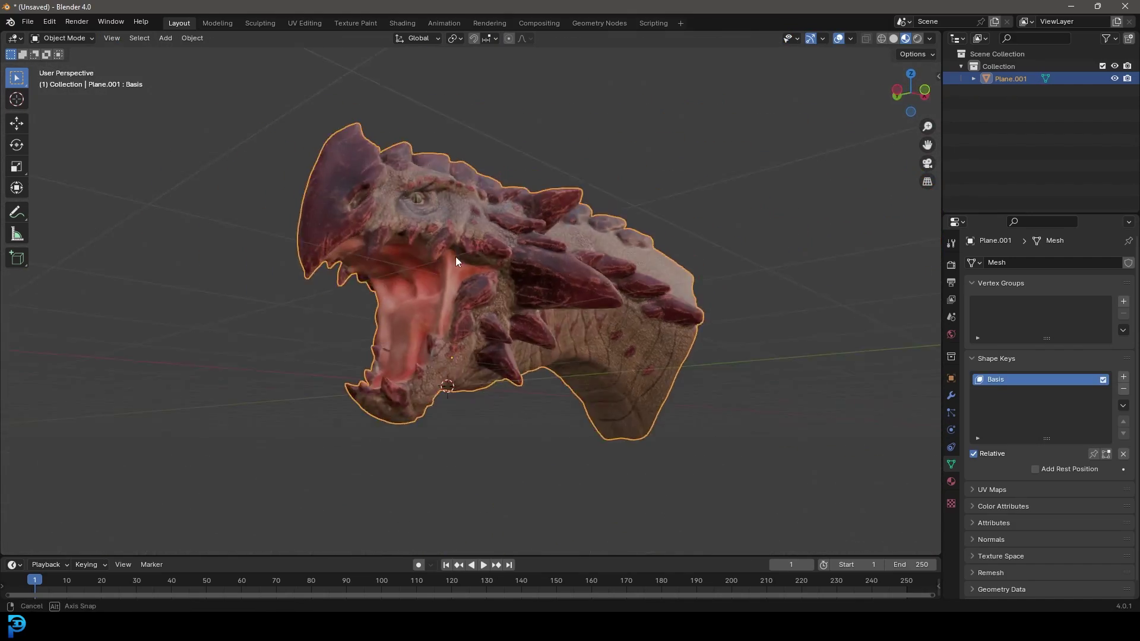
pyautogui.scroll(3, 455, 256)
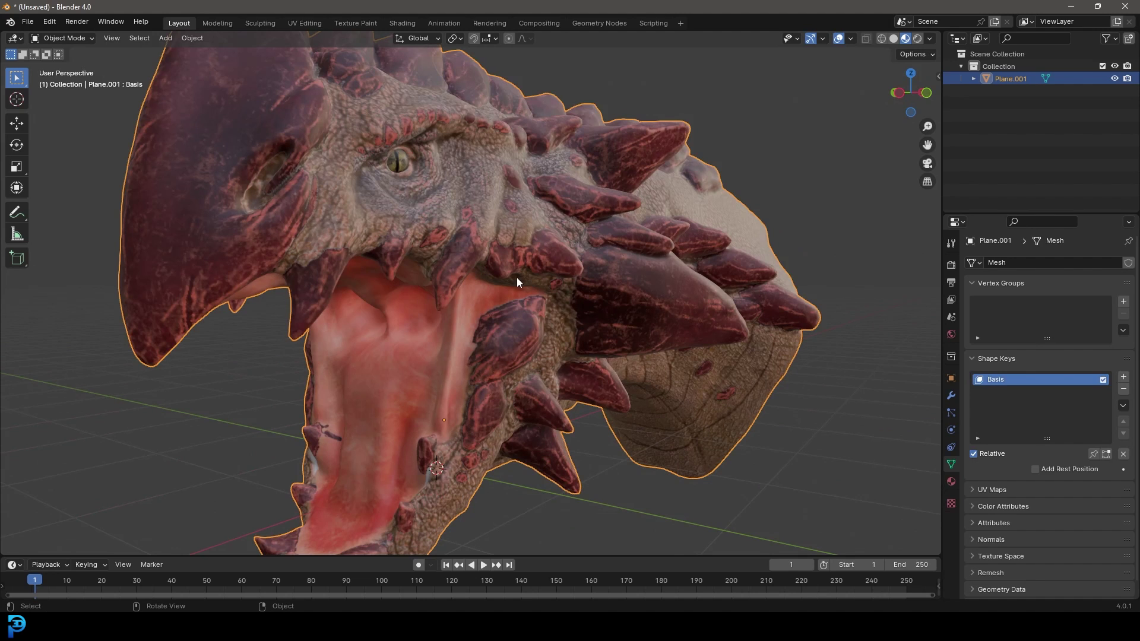
pyautogui.scroll(-3, 517, 276)
pyautogui.moveTo(526, 280); pyautogui.dragTo(459, 277, button='middle')
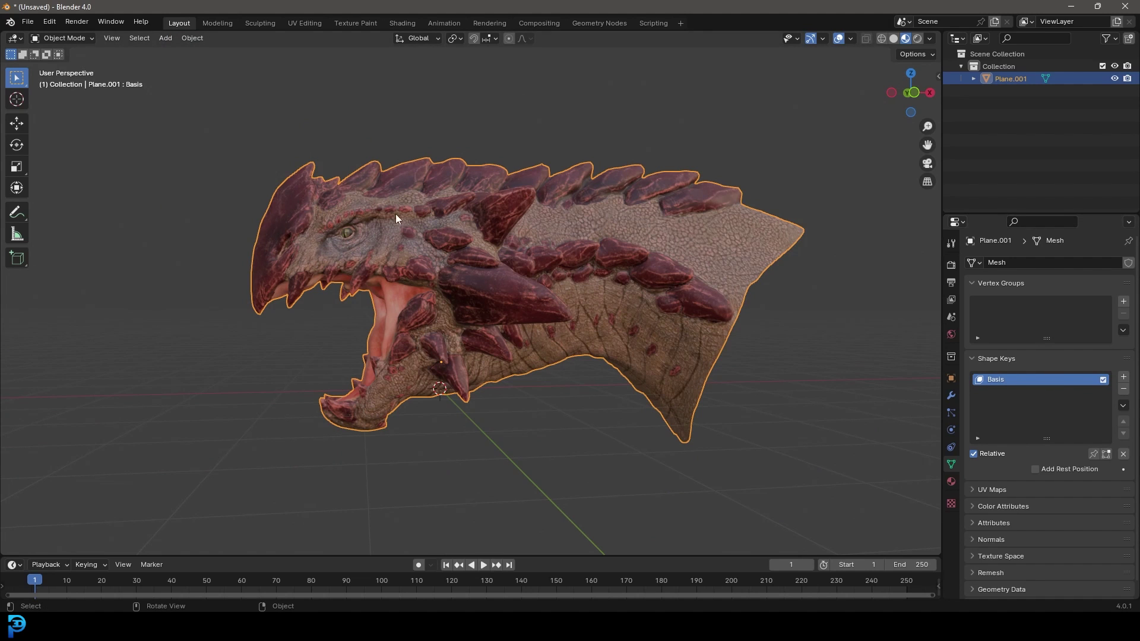
pyautogui.scroll(3, 394, 301)
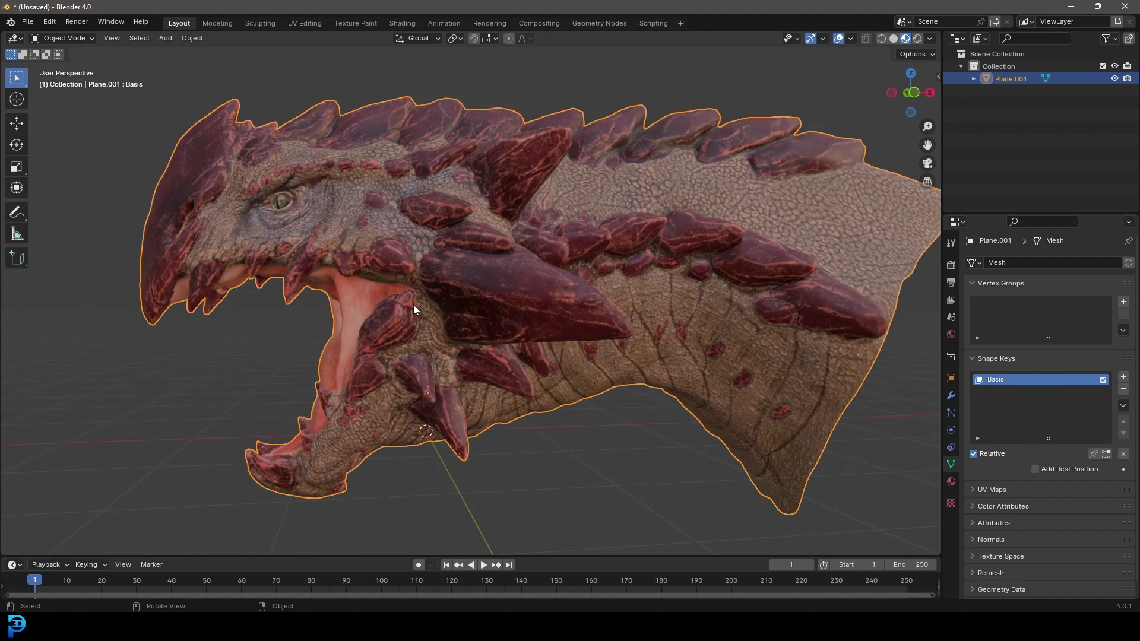
# Step: Add a second shape key and, in front view, pull the lower jaw back toward the neck with proportional editing in Edit Mode
pyautogui.click(1124, 377)
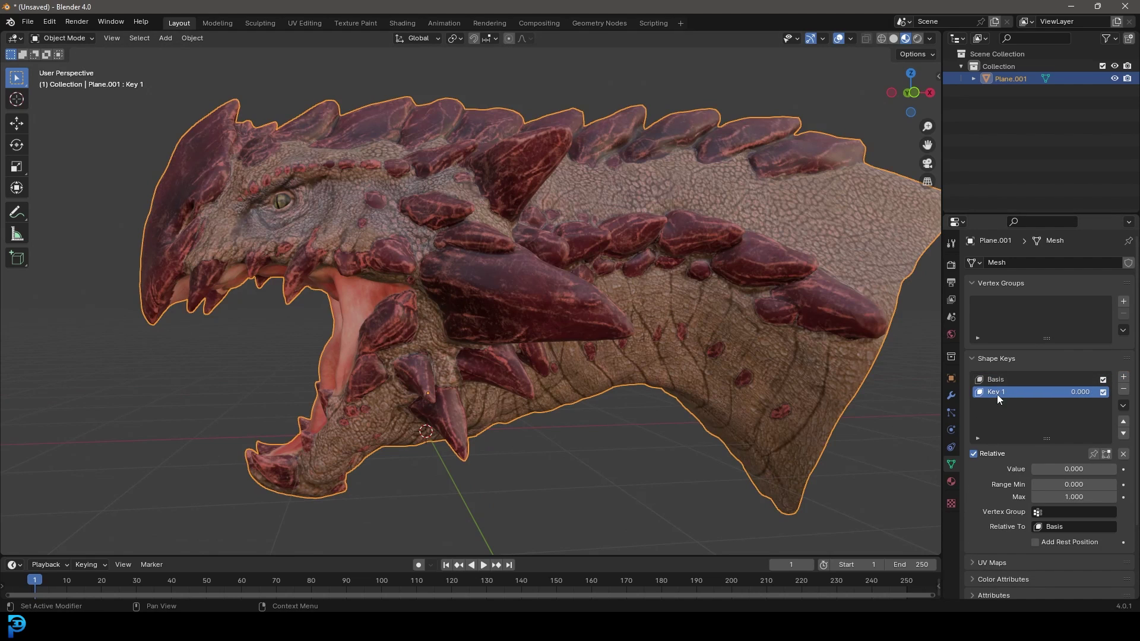
pyautogui.press('KP_1')
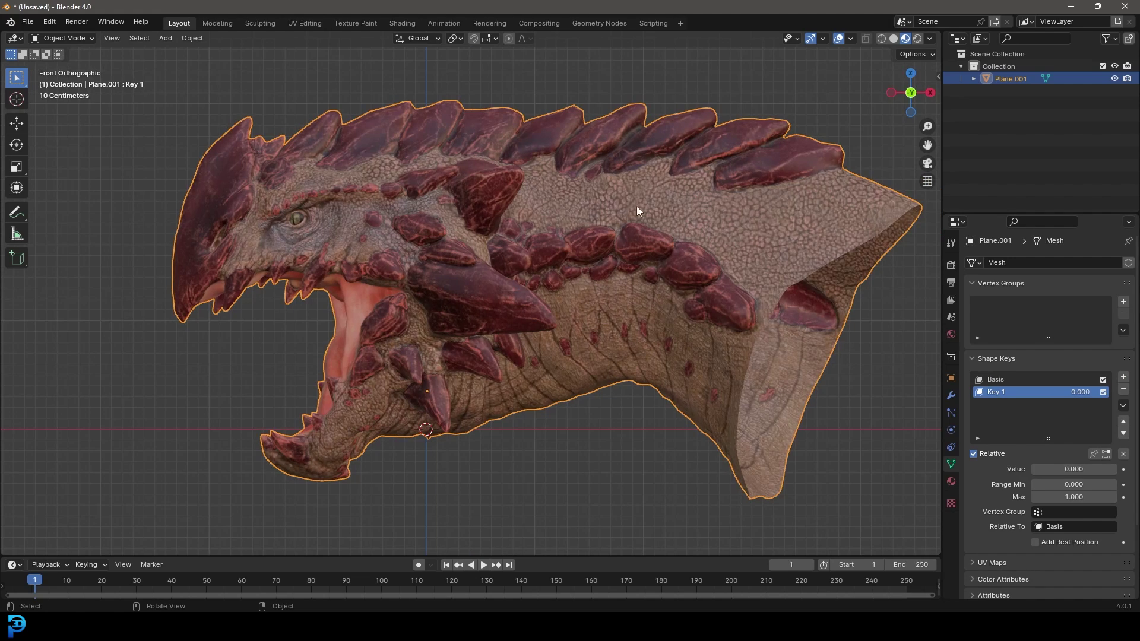
pyautogui.press('Tab')
pyautogui.keyDown('shift'); pyautogui.moveTo(395, 452); pyautogui.dragTo(397, 441, button='middle'); pyautogui.keyUp('shift')
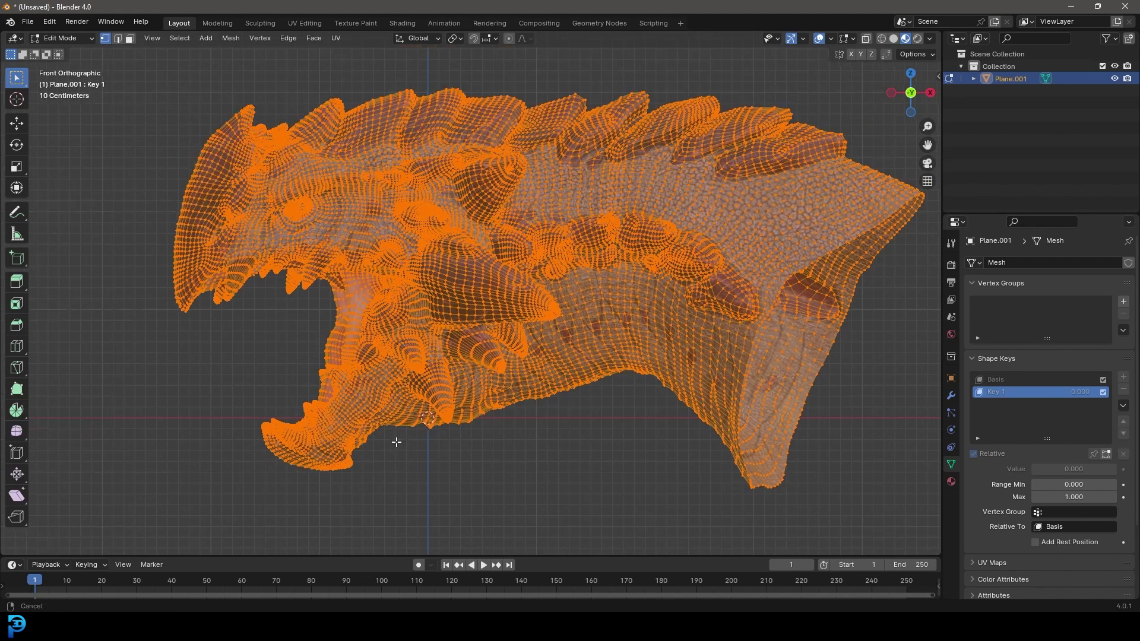
pyautogui.keyDown('shift'); pyautogui.moveTo(396, 441); pyautogui.dragTo(405, 345); pyautogui.keyUp('shift')
pyautogui.scroll(1, 397, 352)
pyautogui.click(345, 399)
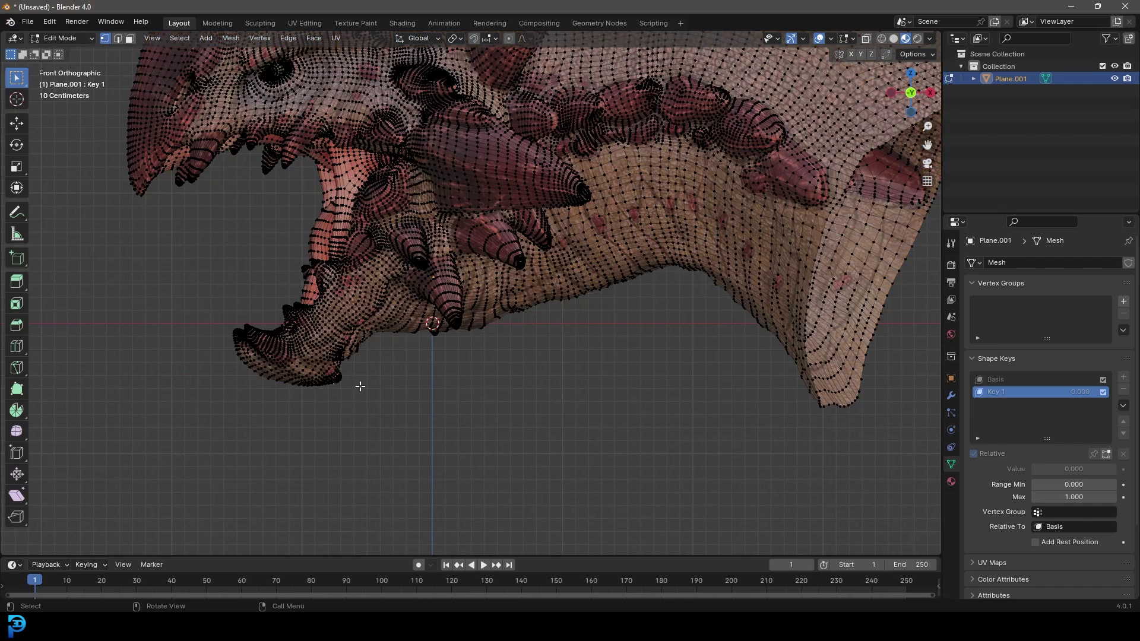
pyautogui.click(509, 38)
pyautogui.press('g')
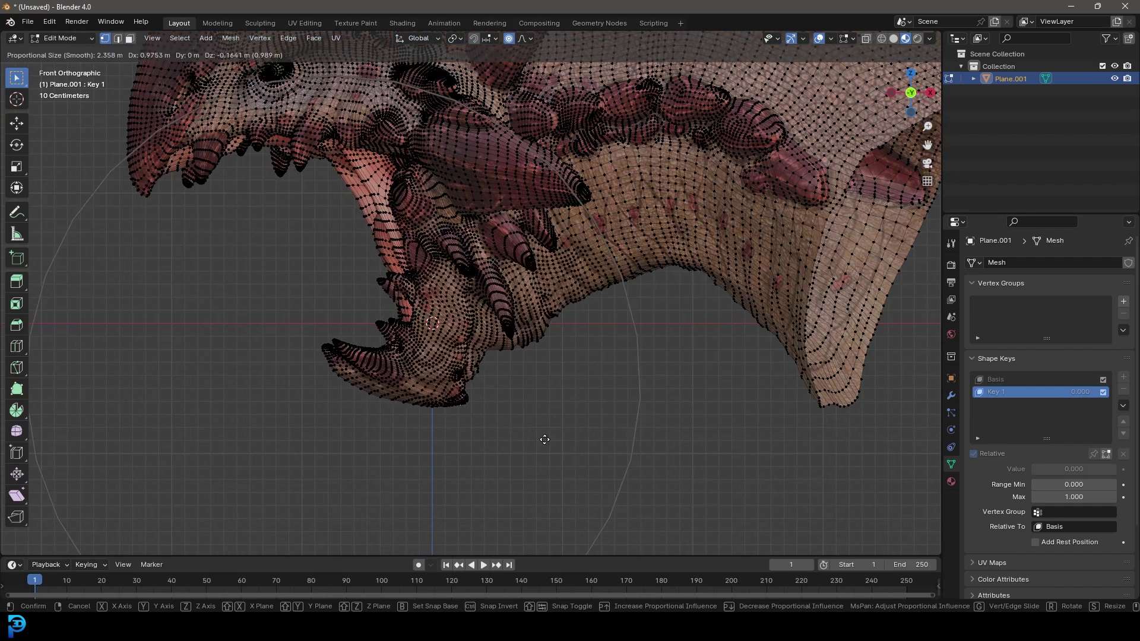
pyautogui.click(537, 437)
pyautogui.scroll(-4, 538, 436)
# Step: Return to Object Mode and set the second shape key's value to 1.000
pyautogui.press('Tab')
pyautogui.scroll(4, 457, 270)
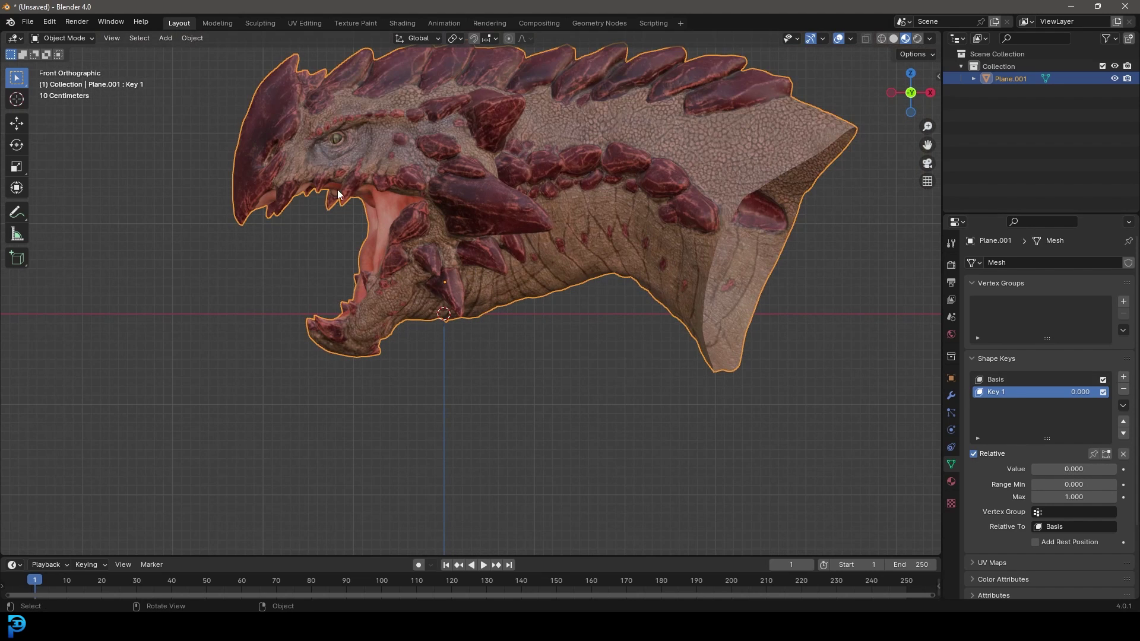
pyautogui.moveTo(1045, 469); pyautogui.dragTo(1118, 472)
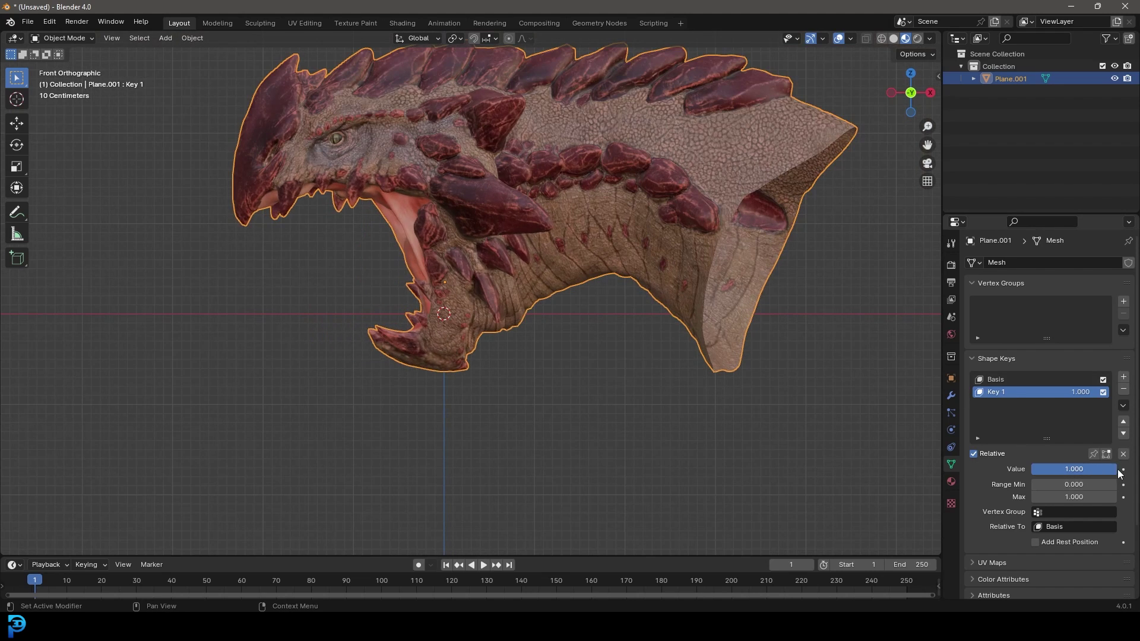
# Step: Compare the mesh in Edit Mode between the Basis and Key 1 shape keys
pyautogui.click(1000, 380)
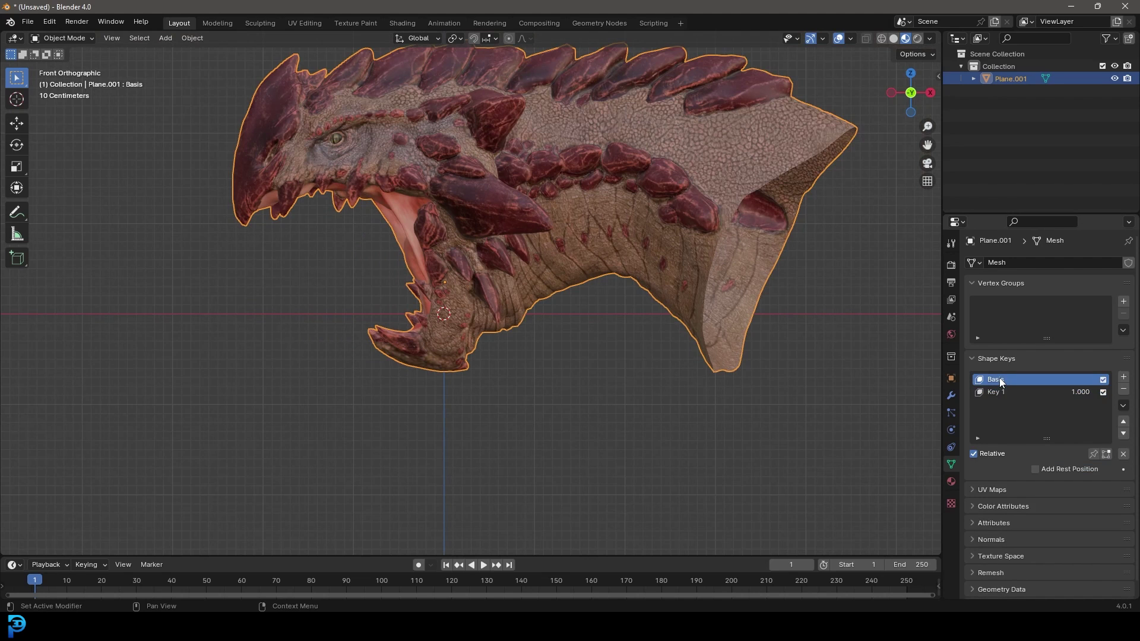
pyautogui.press('Tab')
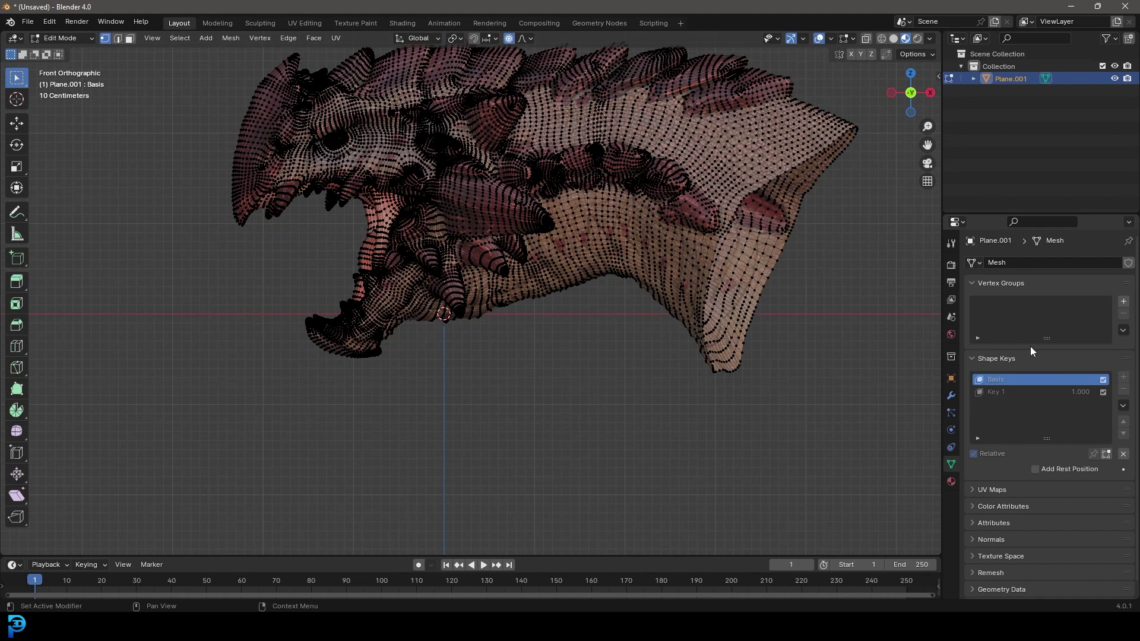
pyautogui.click(999, 392)
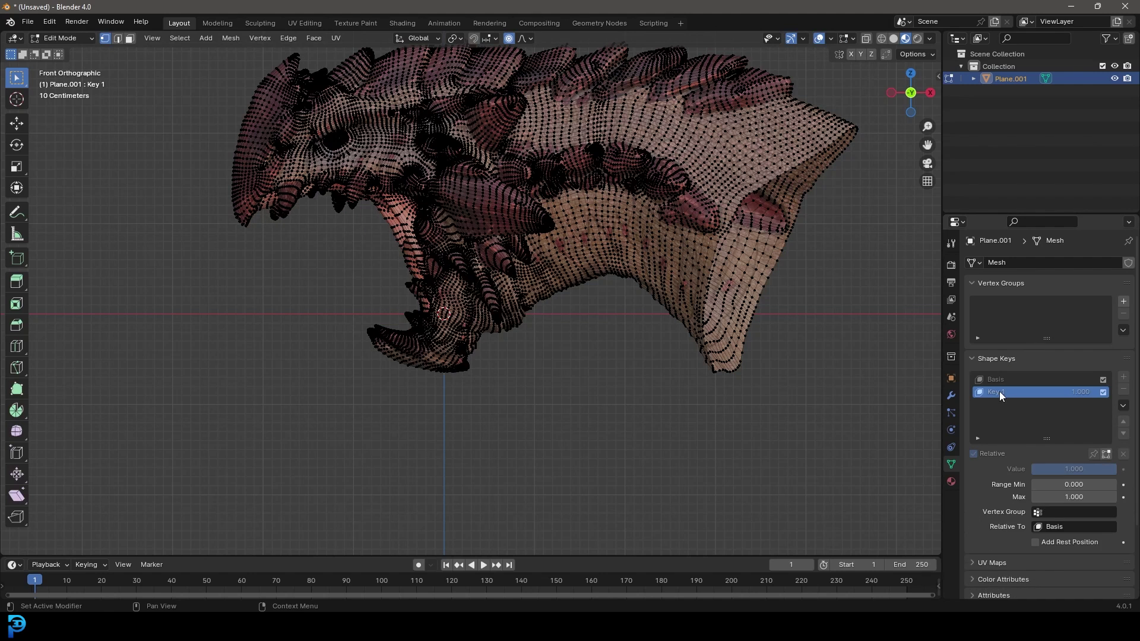
pyautogui.click(1002, 381)
pyautogui.click(1003, 392)
pyautogui.press('Tab')
# Step: Set the Key 1 shape key's value to 0.000 and remove that shape key
pyautogui.scroll(2, 479, 320)
pyautogui.keyDown('shift'); pyautogui.moveTo(436, 255); pyautogui.dragTo(472, 340, button='middle'); pyautogui.keyUp('shift')
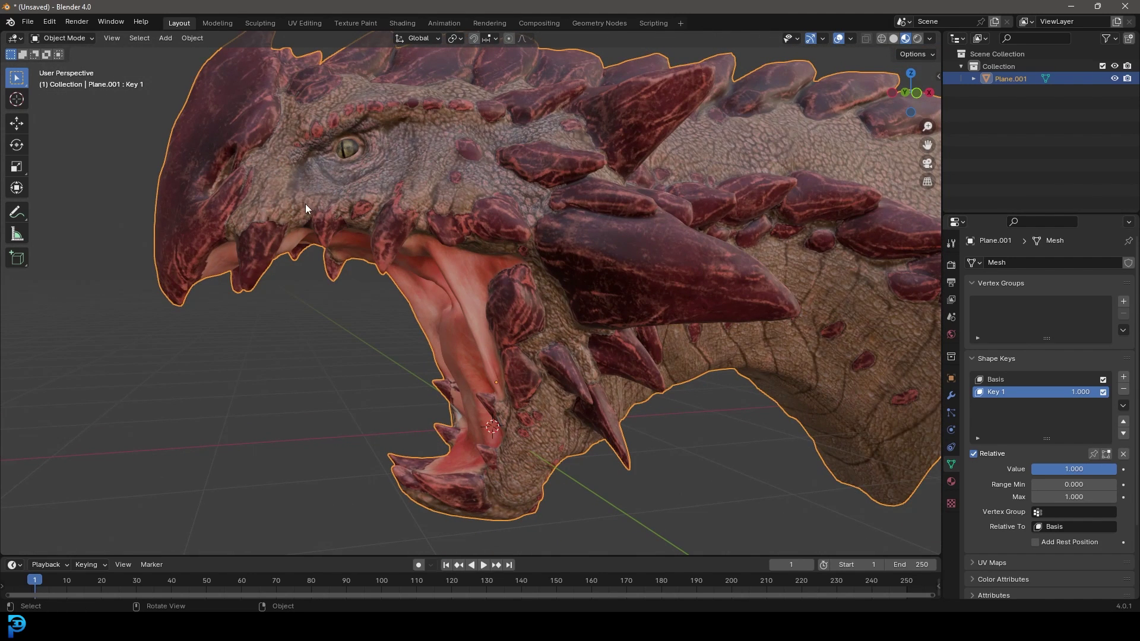
pyautogui.moveTo(519, 358); pyautogui.dragTo(500, 374, button='middle')
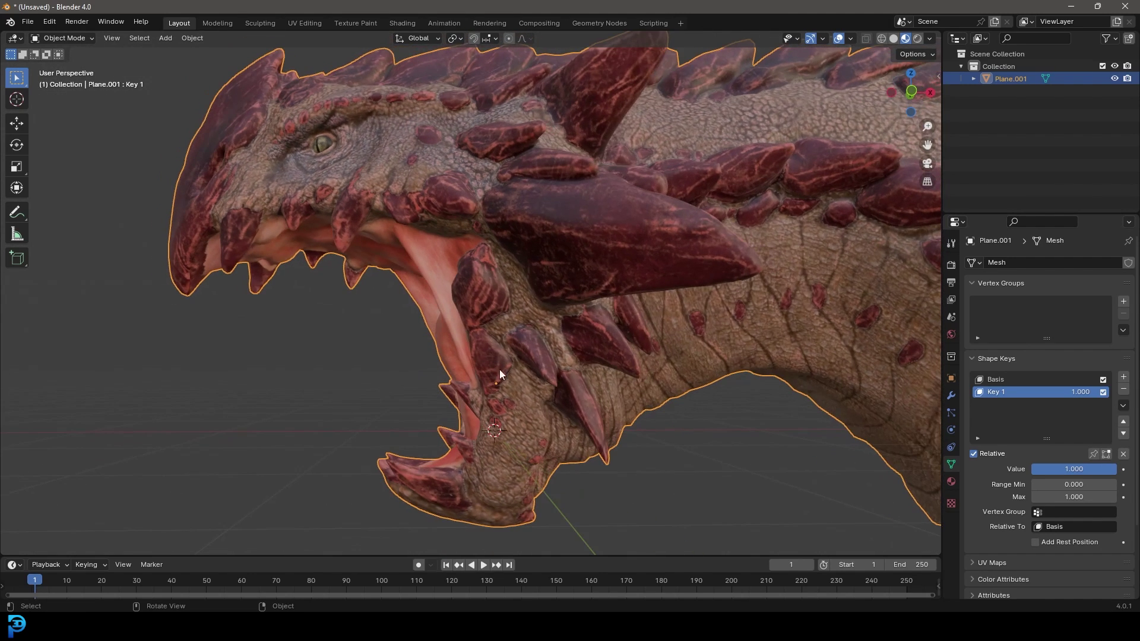
pyautogui.moveTo(1092, 469); pyautogui.dragTo(1033, 469)
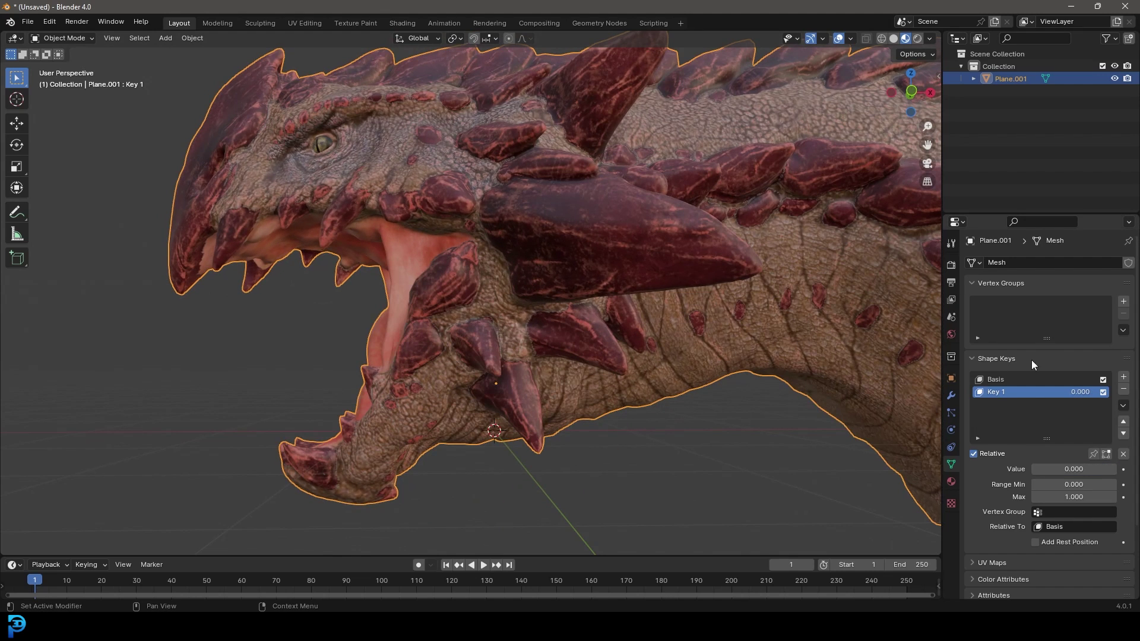
pyautogui.click(1123, 389)
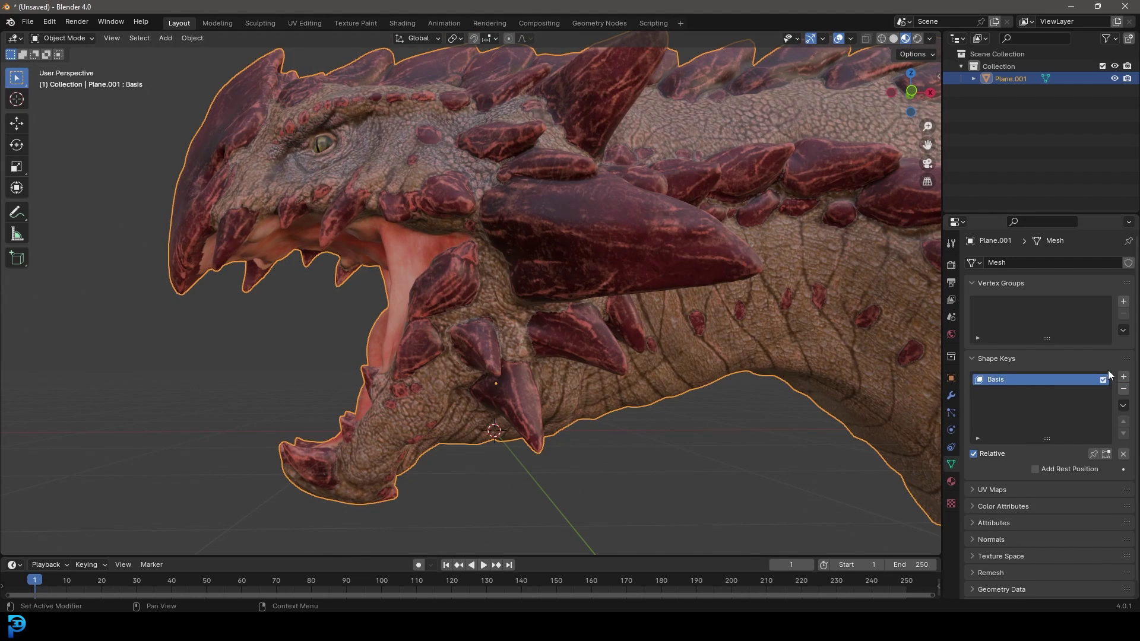
# Step: Add a new shape key above the Basis, switch to front view and rename the key "Mouth Close"
pyautogui.click(1123, 378)
pyautogui.moveTo(504, 247); pyautogui.dragTo(503, 257, button='middle')
pyautogui.press('KP_3')
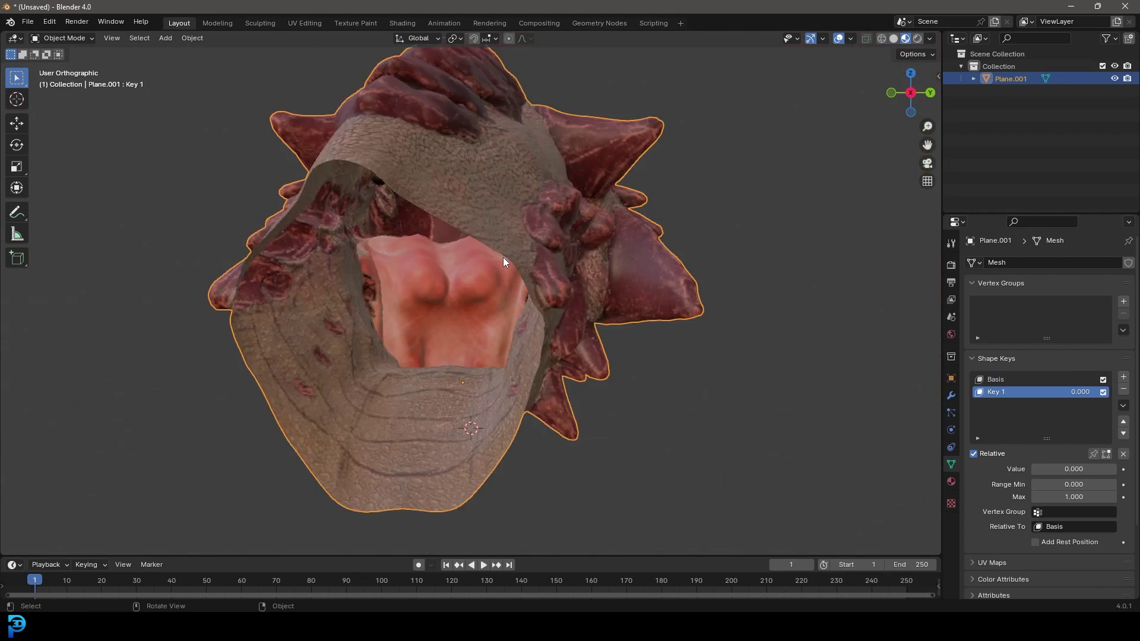
pyautogui.press('KP_1')
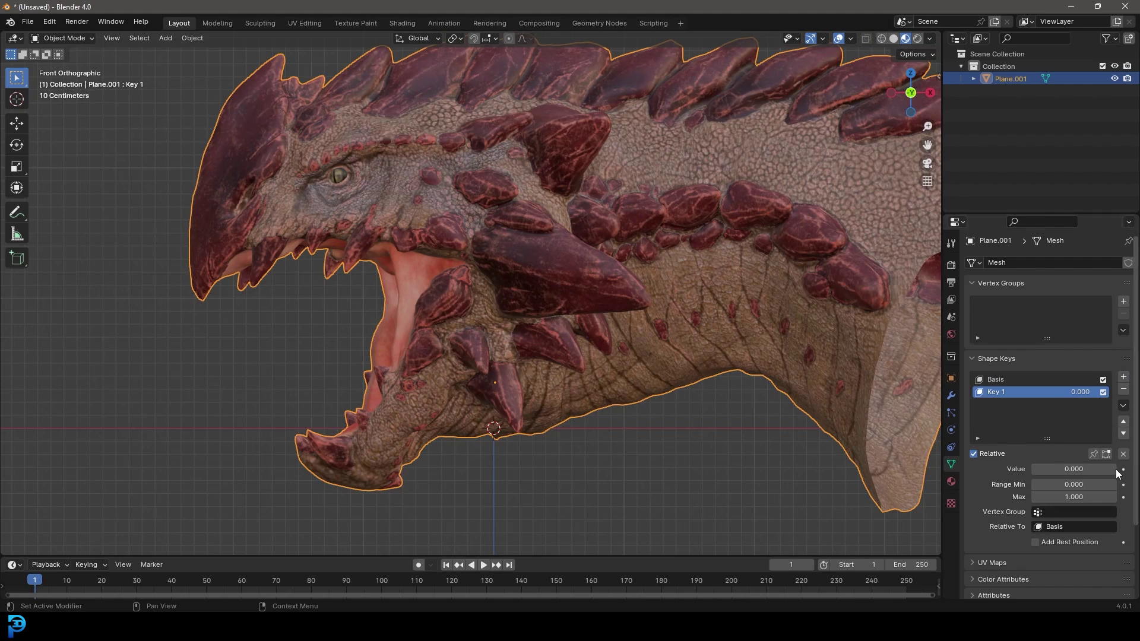
pyautogui.doubleClick(1003, 392)
pyautogui.write('Mouth Close')
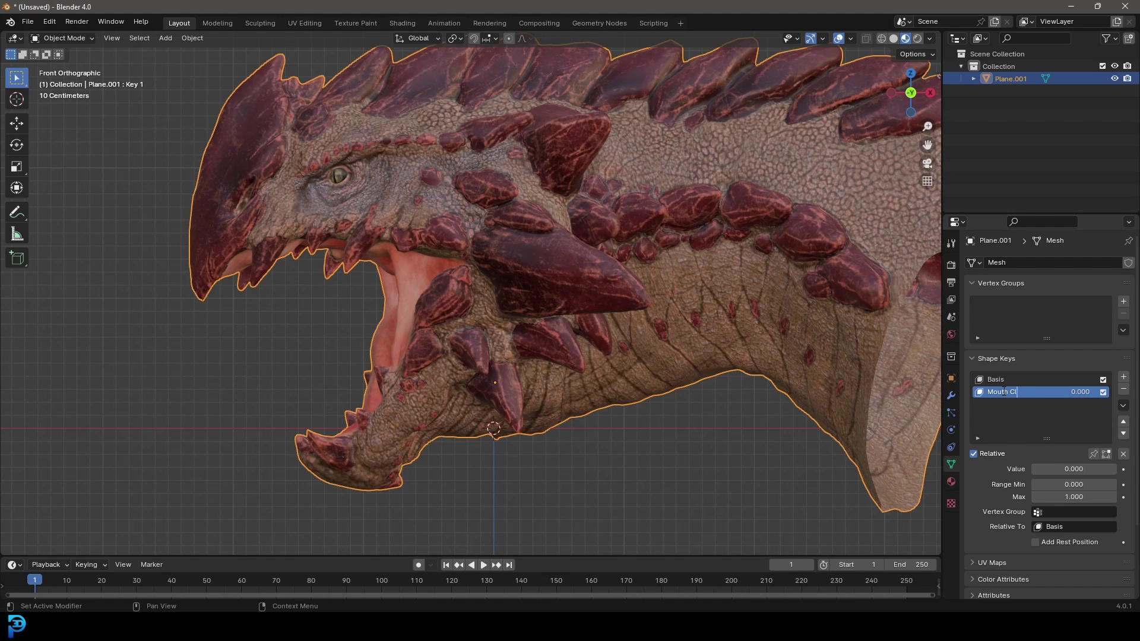
# Step: Enter Edit Mode on the Mouth Close shape key and place the 3D cursor at the jaw hinge, on the large cheek spike's base
pyautogui.press('Return')
pyautogui.press('Tab')
pyautogui.keyDown('shift'); pyautogui.scroll(-2, 456, 286); pyautogui.keyUp('shift')
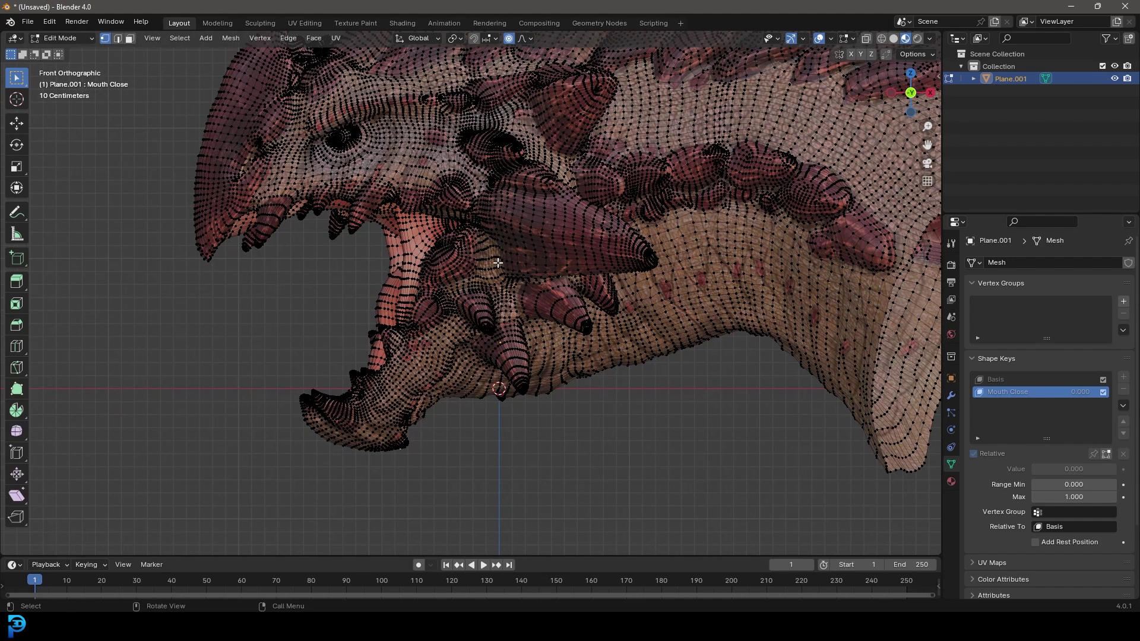
pyautogui.scroll(3, 499, 263)
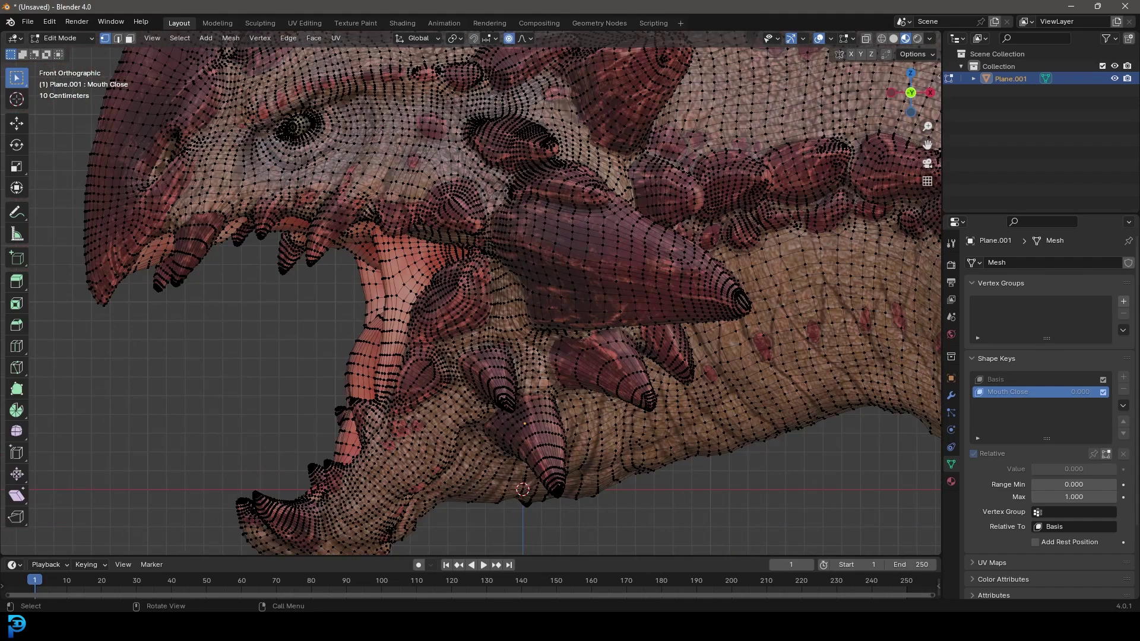
pyautogui.click(24, 102)
pyautogui.click(541, 228)
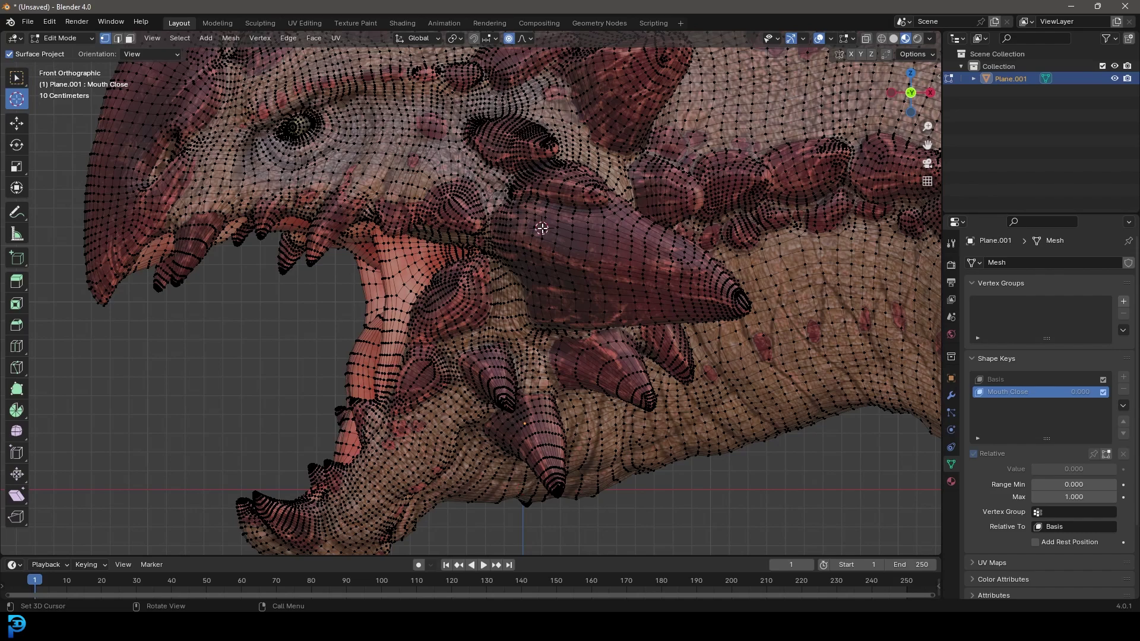
pyautogui.scroll(-2, 487, 304)
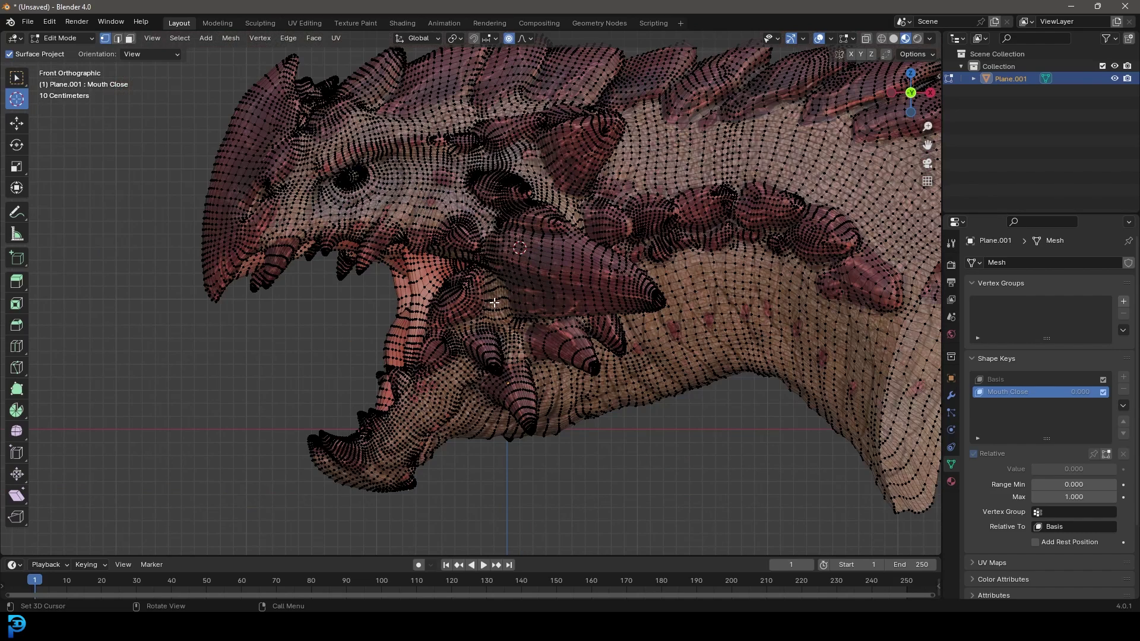
# Step: Switch to the Move tool and wireframe shading, and circle-select all vertices of the lower jaw
pyautogui.click(17, 124)
pyautogui.scroll(1, 465, 333)
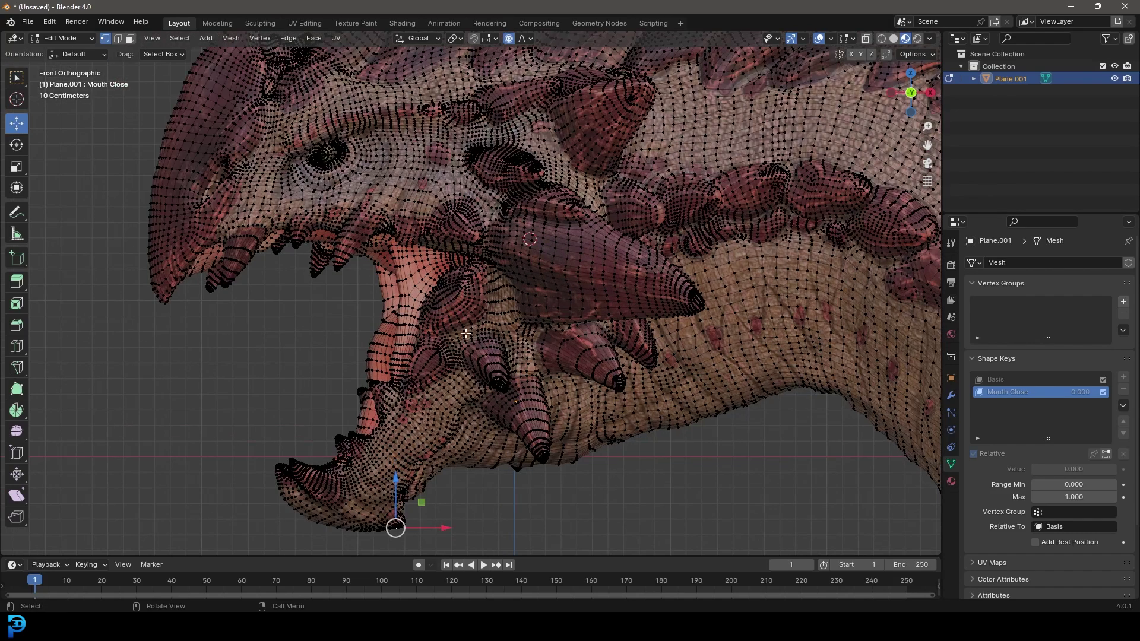
pyautogui.press('z')
pyautogui.click(355, 333)
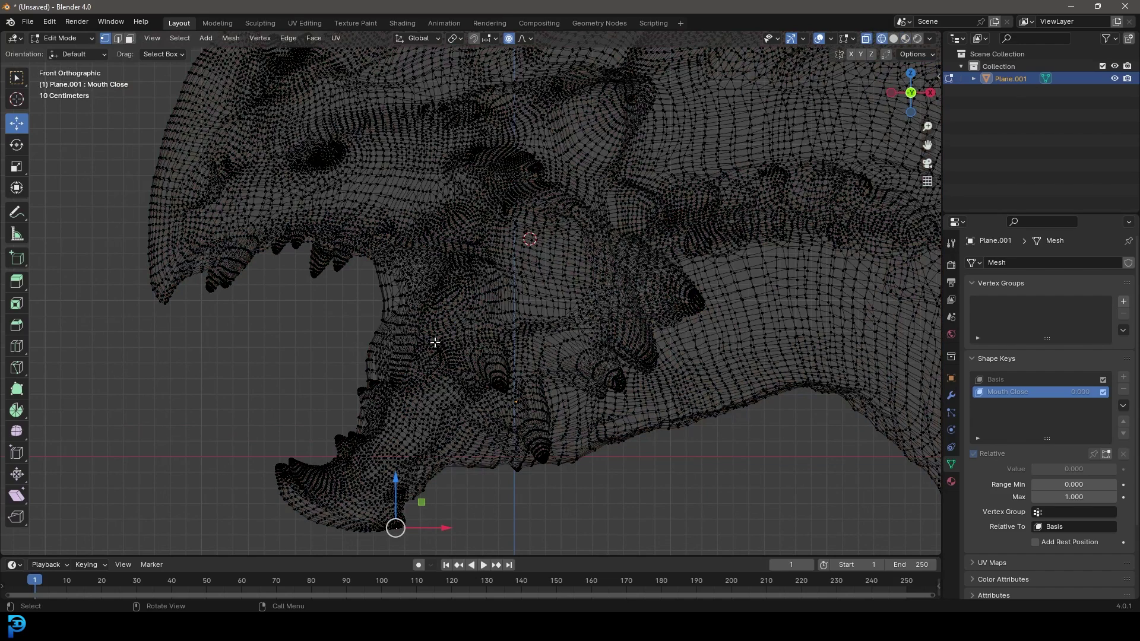
pyautogui.press('c')
pyautogui.scroll(-4, 443, 306)
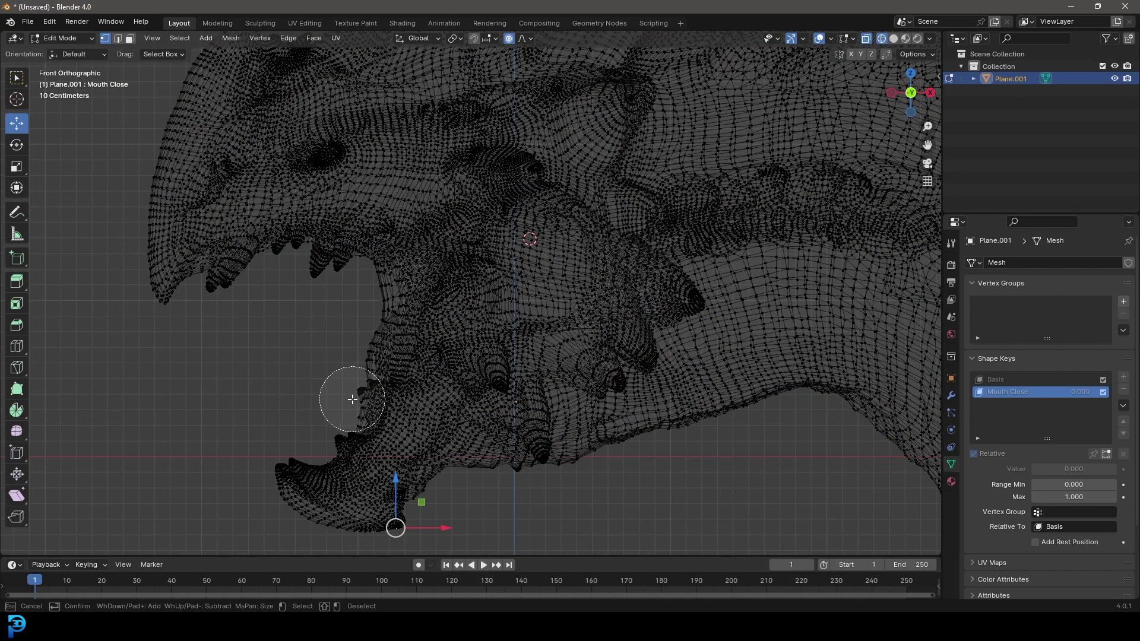
pyautogui.moveTo(351, 397)
pyautogui.mouseDown()
pyautogui.moveTo(288, 486)
pyautogui.moveTo(392, 421)
pyautogui.moveTo(385, 309)
pyautogui.moveTo(396, 372)
pyautogui.moveTo(331, 521)
pyautogui.moveTo(457, 476)
pyautogui.moveTo(449, 386)
pyautogui.moveTo(480, 418)
pyautogui.moveTo(489, 362)
pyautogui.moveTo(551, 425)
pyautogui.moveTo(534, 386)
pyautogui.mouseUp()
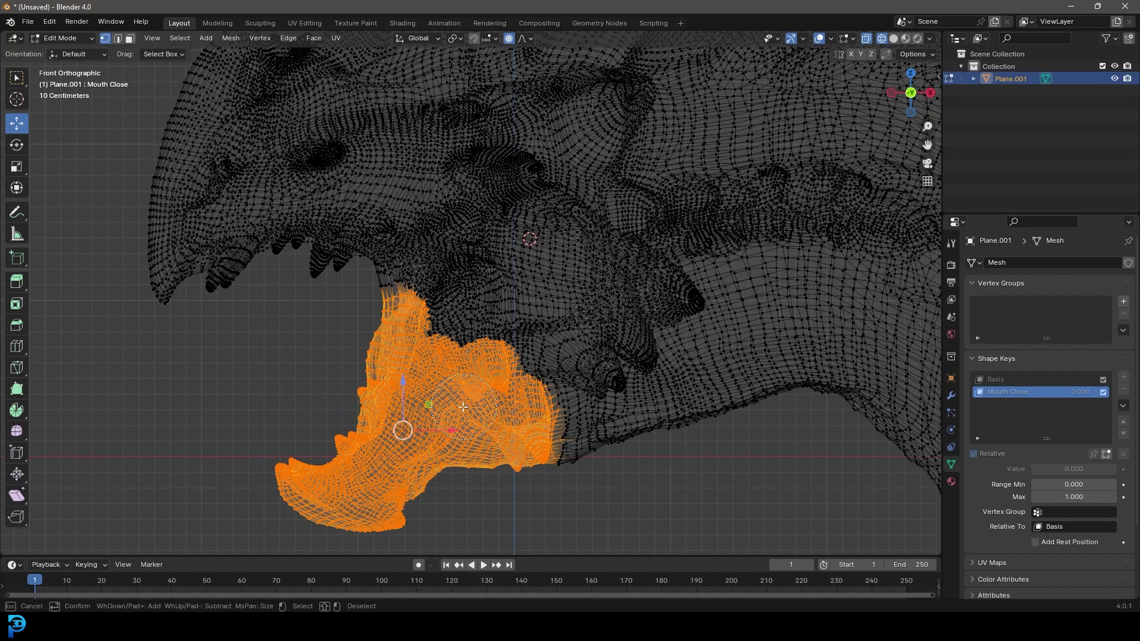
pyautogui.press('Escape')
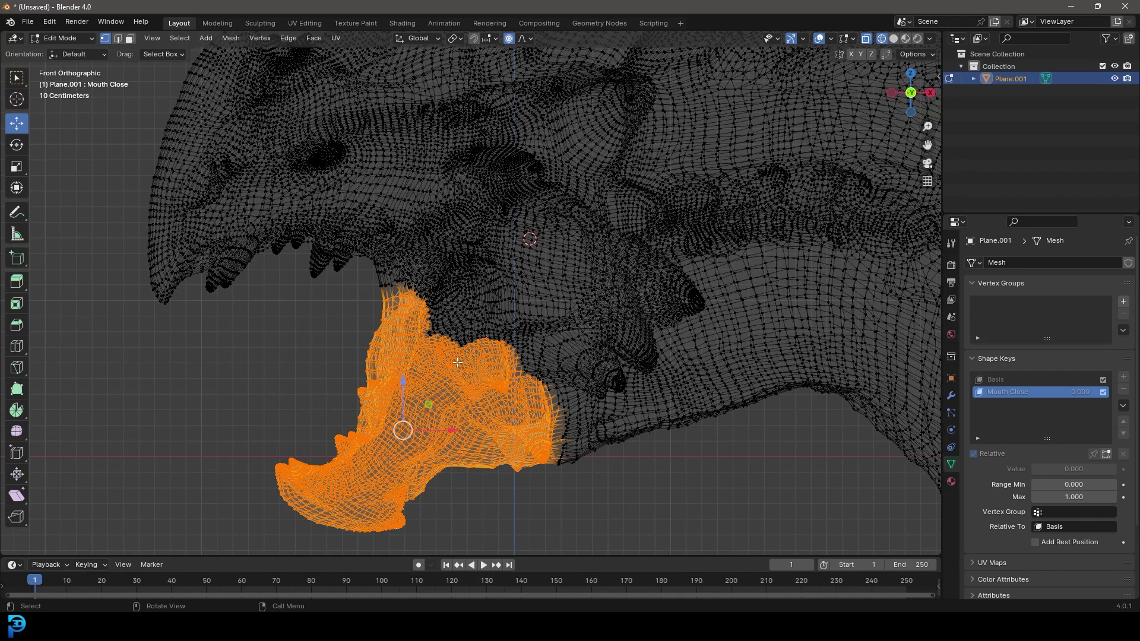
# Step: Set the transform pivot point to 3D Cursor and enable Connected Only for proportional editing
pyautogui.click(458, 40)
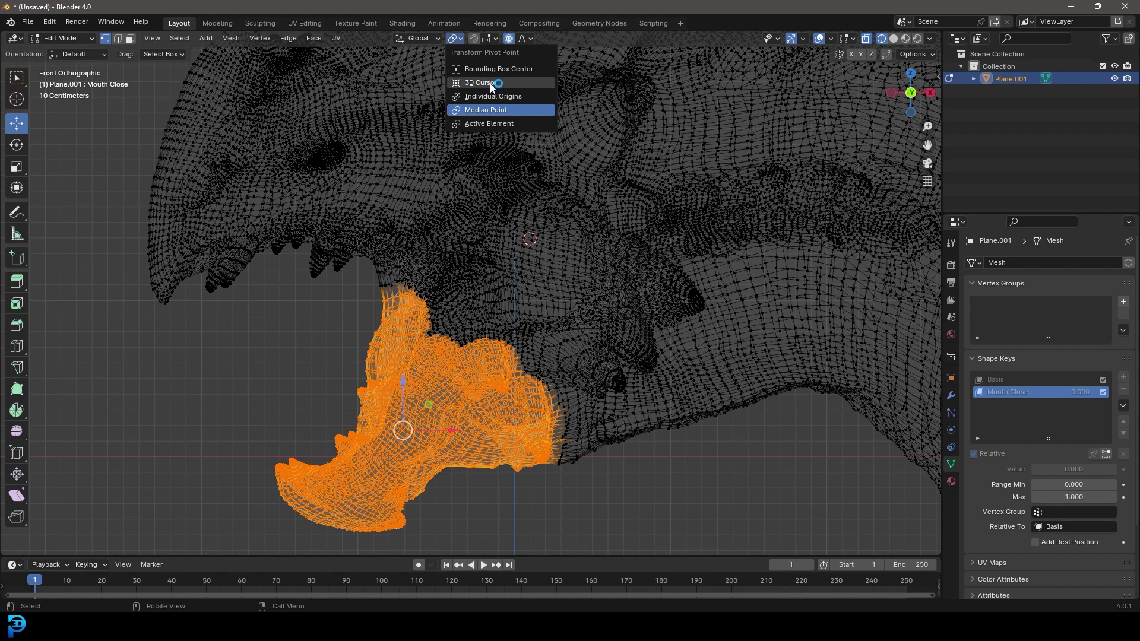
pyautogui.click(481, 82)
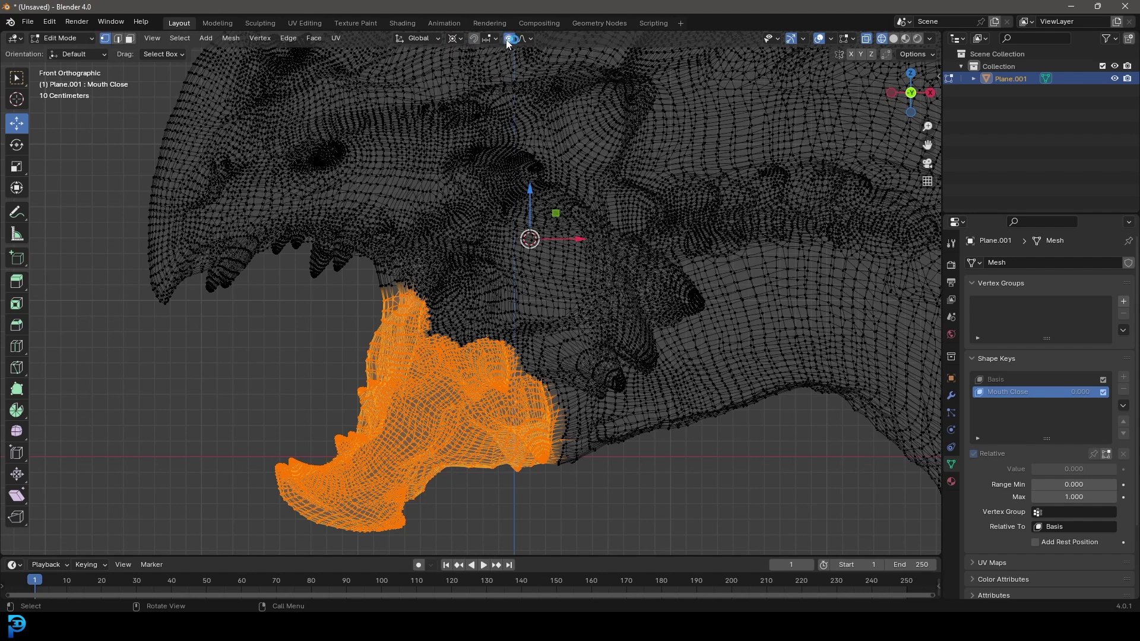
pyautogui.click(534, 39)
pyautogui.click(529, 39)
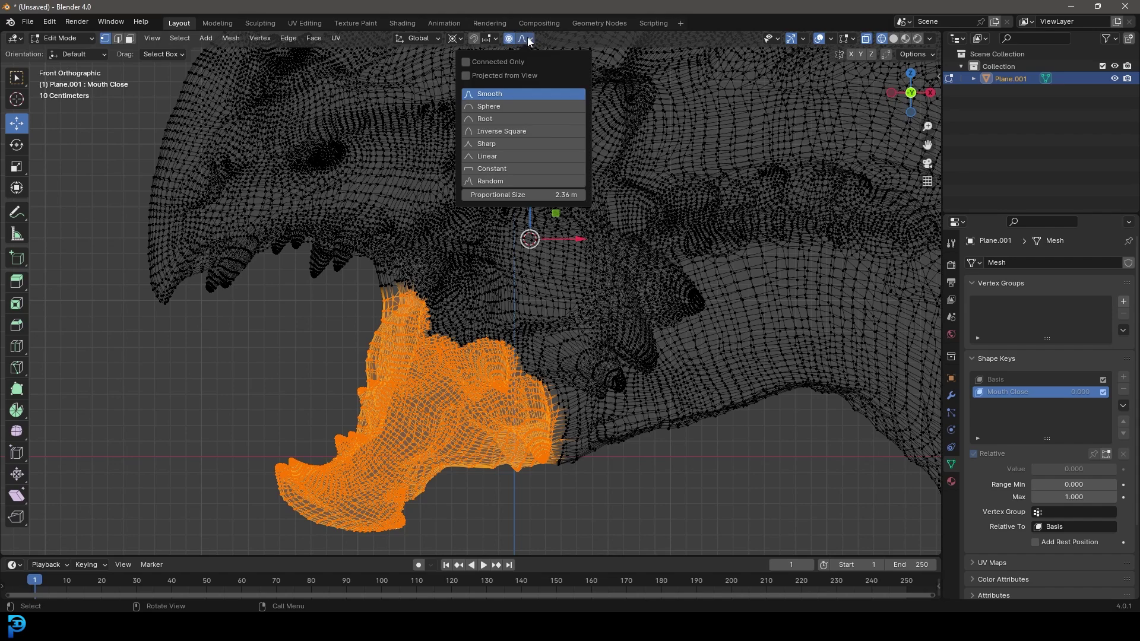
pyautogui.click(465, 61)
pyautogui.scroll(-3, 474, 411)
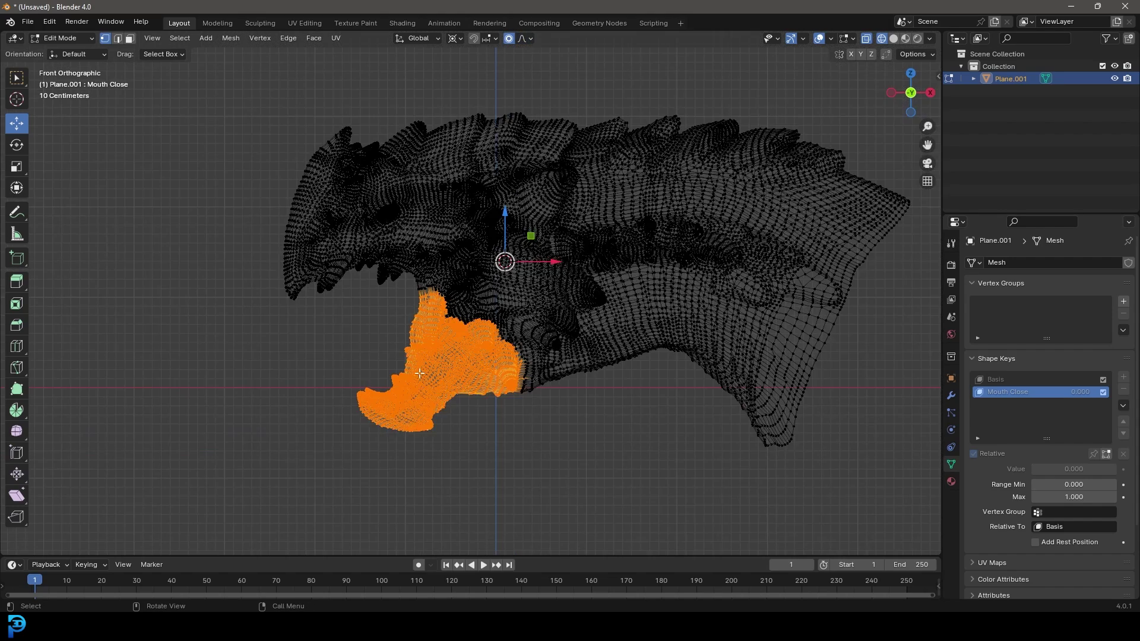
pyautogui.keyDown('shift'); pyautogui.moveTo(462, 308); pyautogui.dragTo(497, 306, button='middle'); pyautogui.keyUp('shift')
pyautogui.scroll(1, 497, 306)
pyautogui.scroll(2, 522, 310)
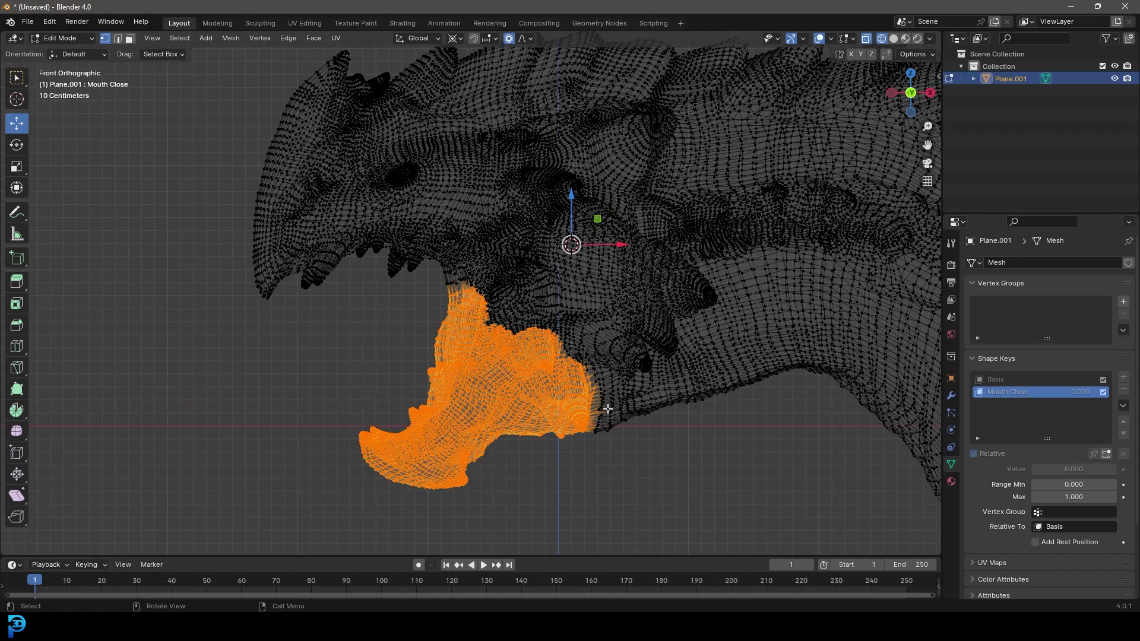
# Step: Rotate the lower jaw about 30° upward with a proportional size of about 0.62, and switch to solid shading
pyautogui.press('r')
pyautogui.scroll(12, 573, 415)
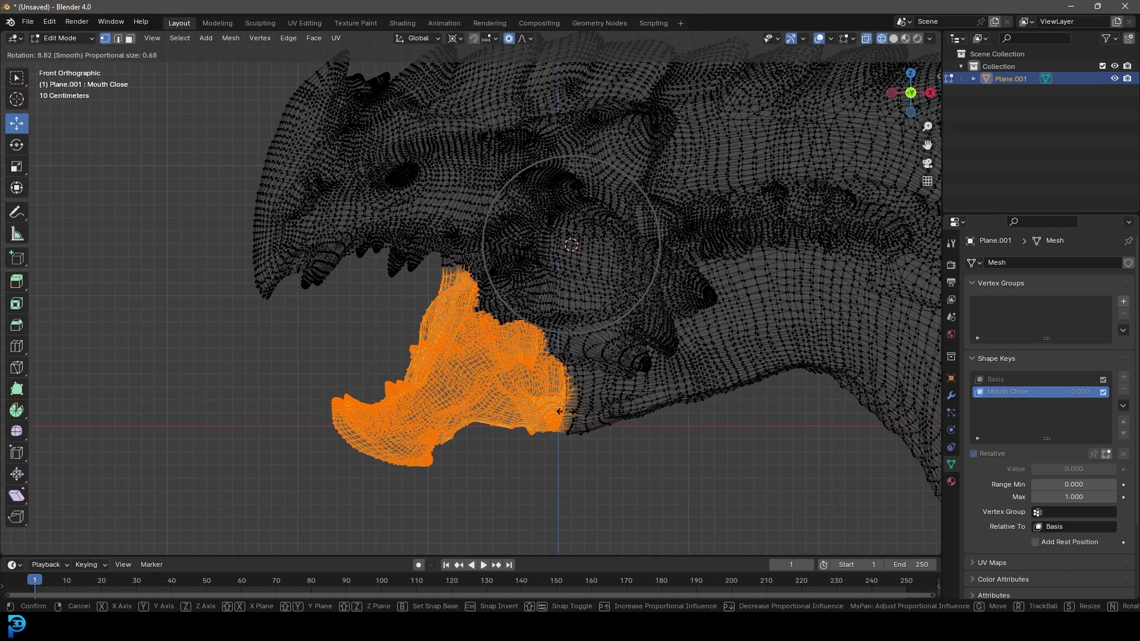
pyautogui.scroll(-1, 549, 410)
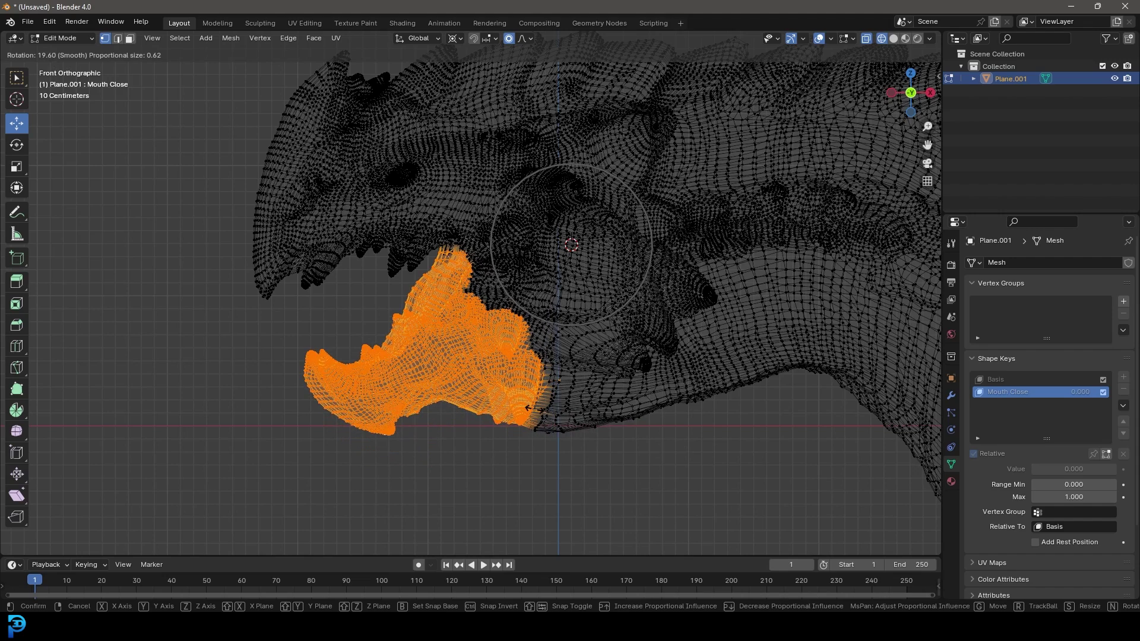
pyautogui.click(503, 407)
pyautogui.press('z')
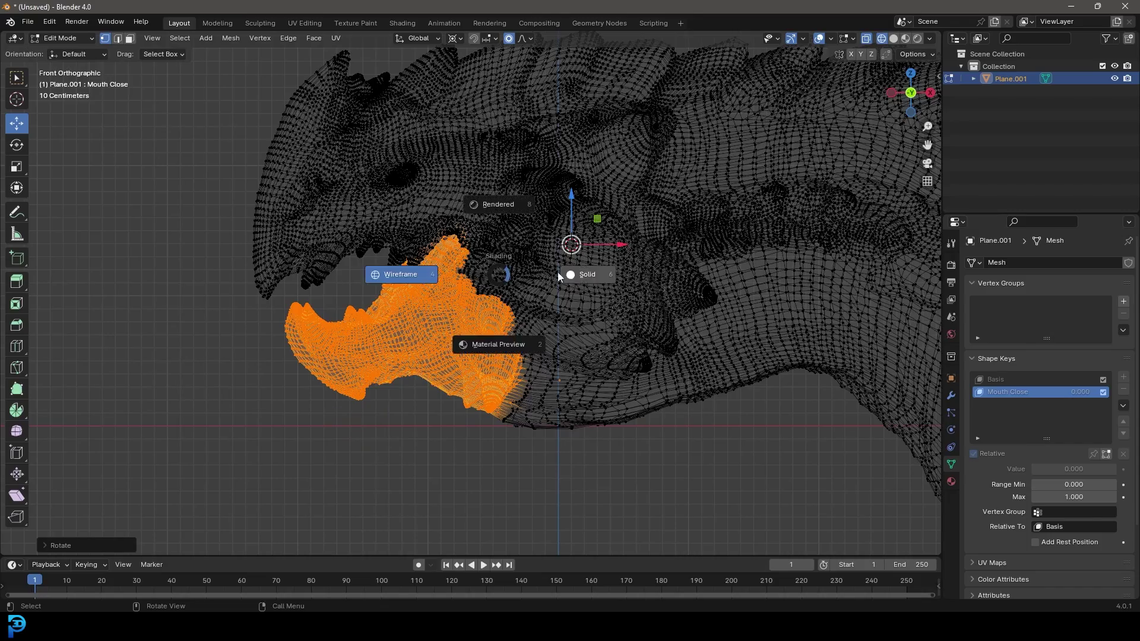
pyautogui.click(576, 274)
pyautogui.moveTo(558, 343); pyautogui.dragTo(549, 321, button='middle')
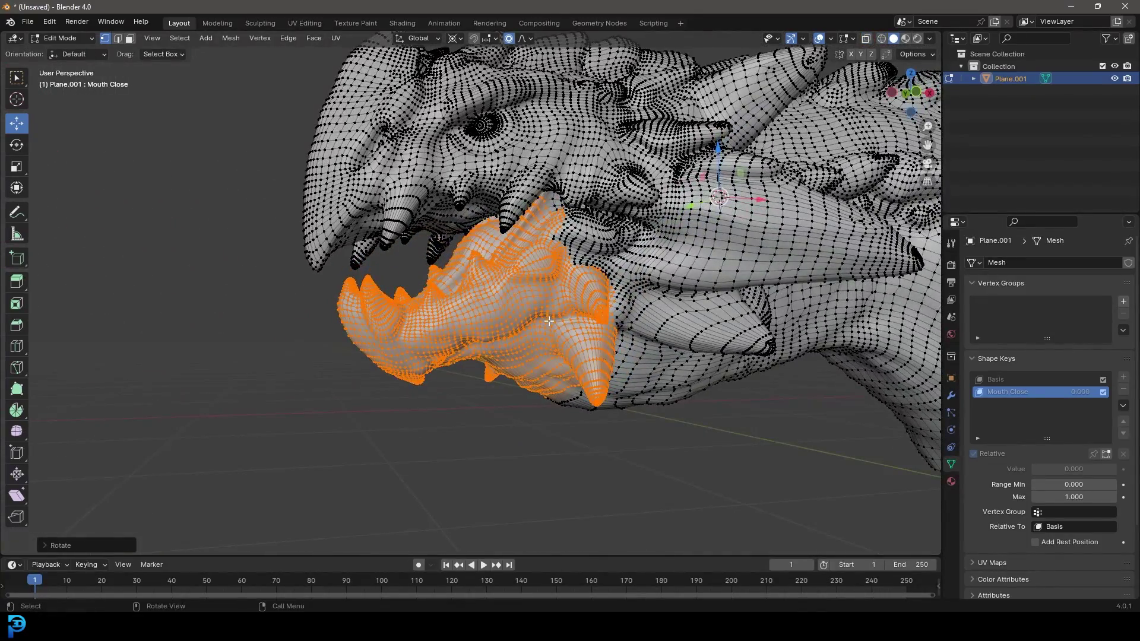
# Step: Shrink the jaw selection by one ring and rotate it about 6° further closed in front view with a proportional size of 0.75
pyautogui.press('ctrl+KP_Subtract')
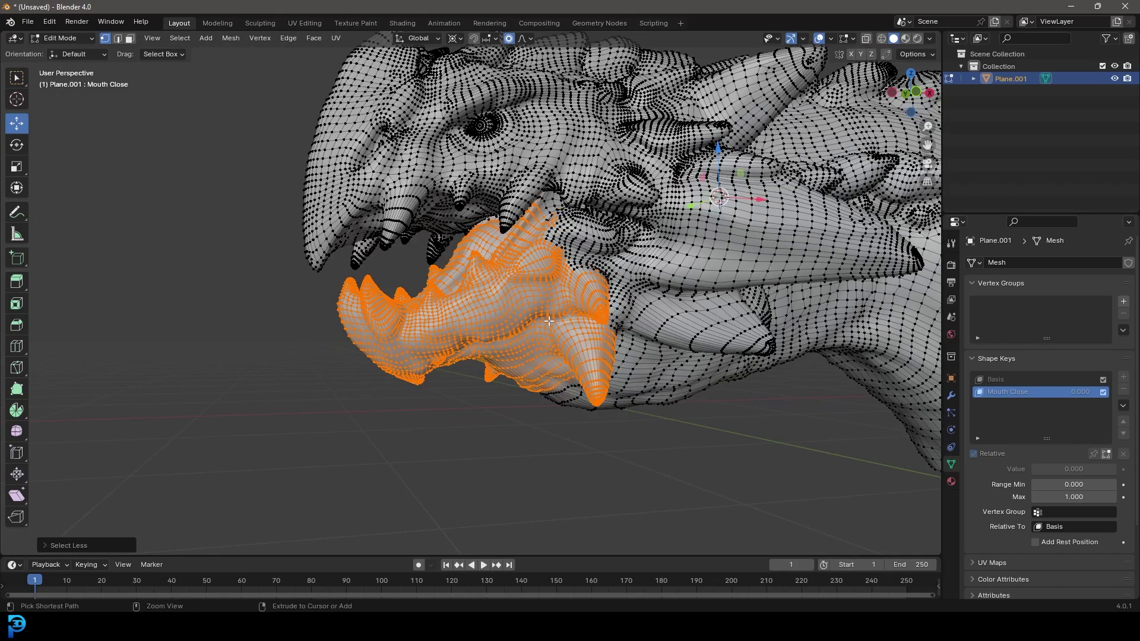
pyautogui.press('KP_3')
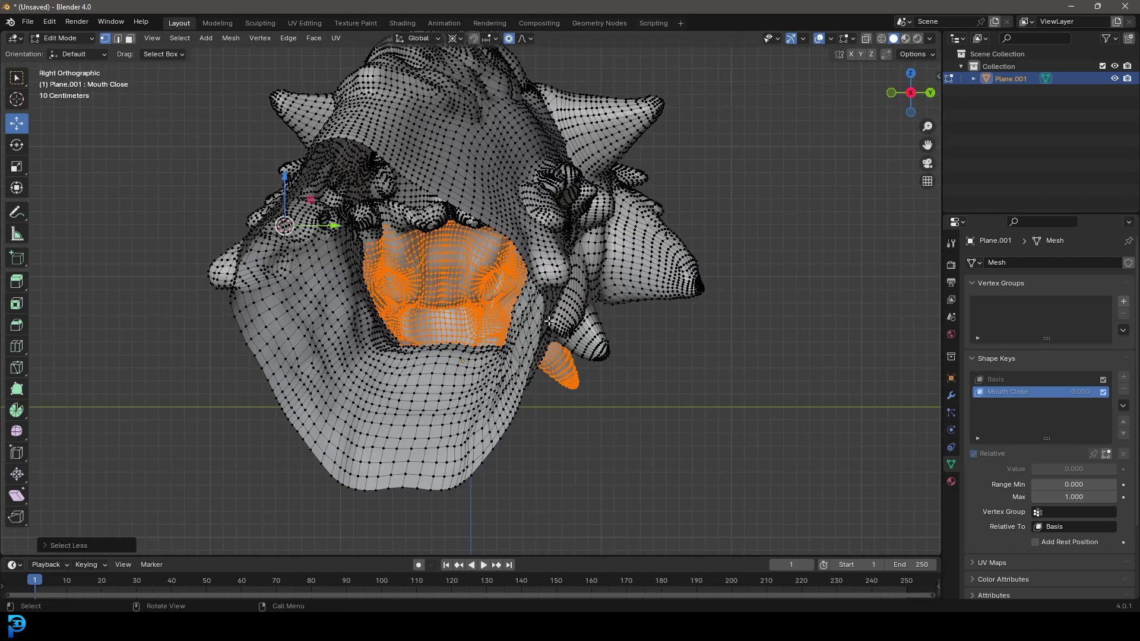
pyautogui.press('KP_1')
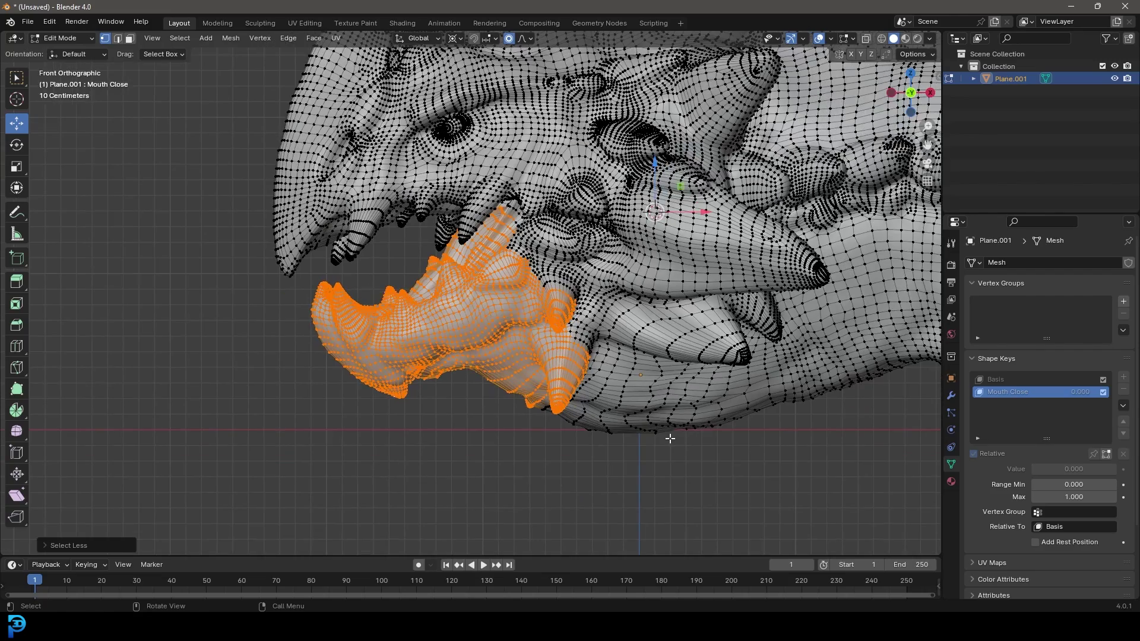
pyautogui.press('r')
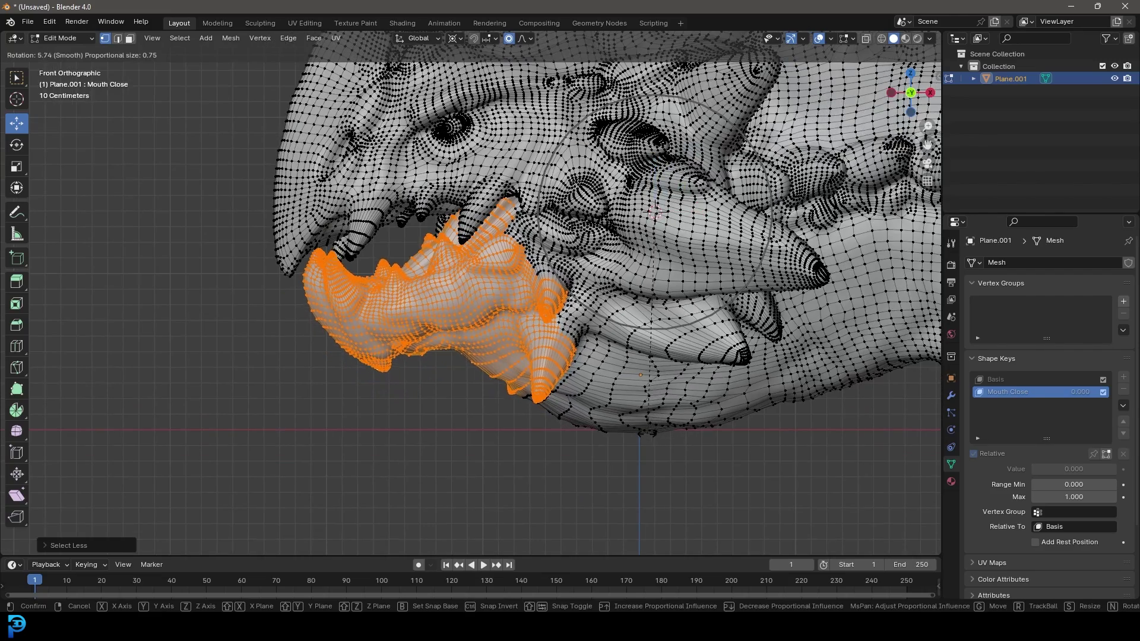
pyautogui.click(643, 433)
pyautogui.scroll(-4, 424, 321)
pyautogui.scroll(4, 408, 301)
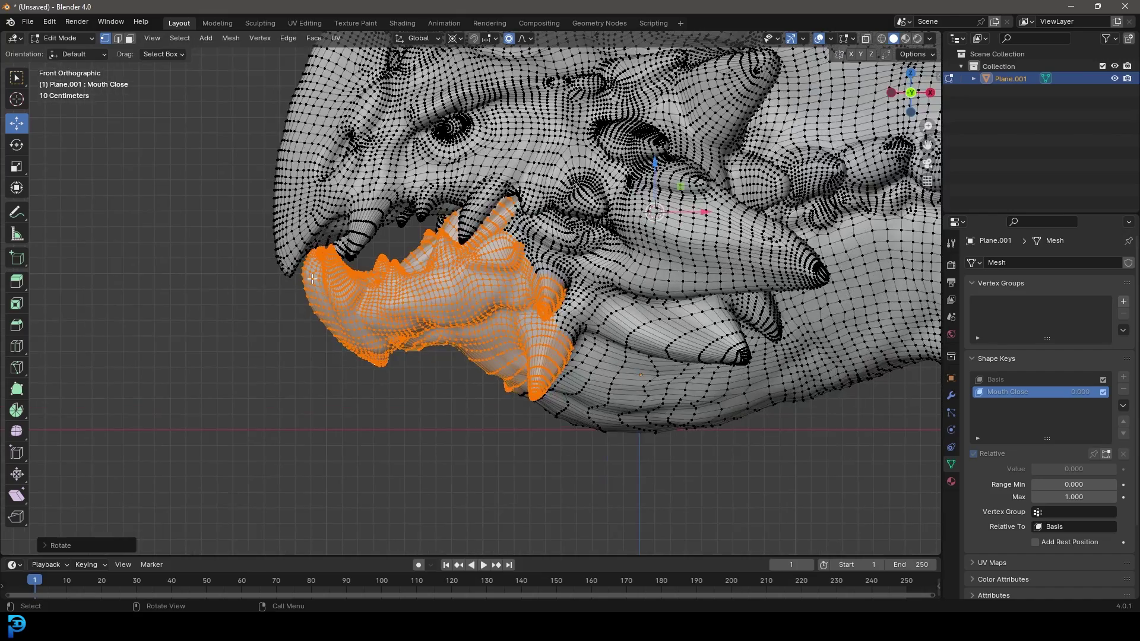
# Step: Select a vertex at the lower jaw's front and move it back about 0.12 m with a proportional size of about 1.33 m
pyautogui.scroll(2, 312, 279)
pyautogui.click(231, 337)
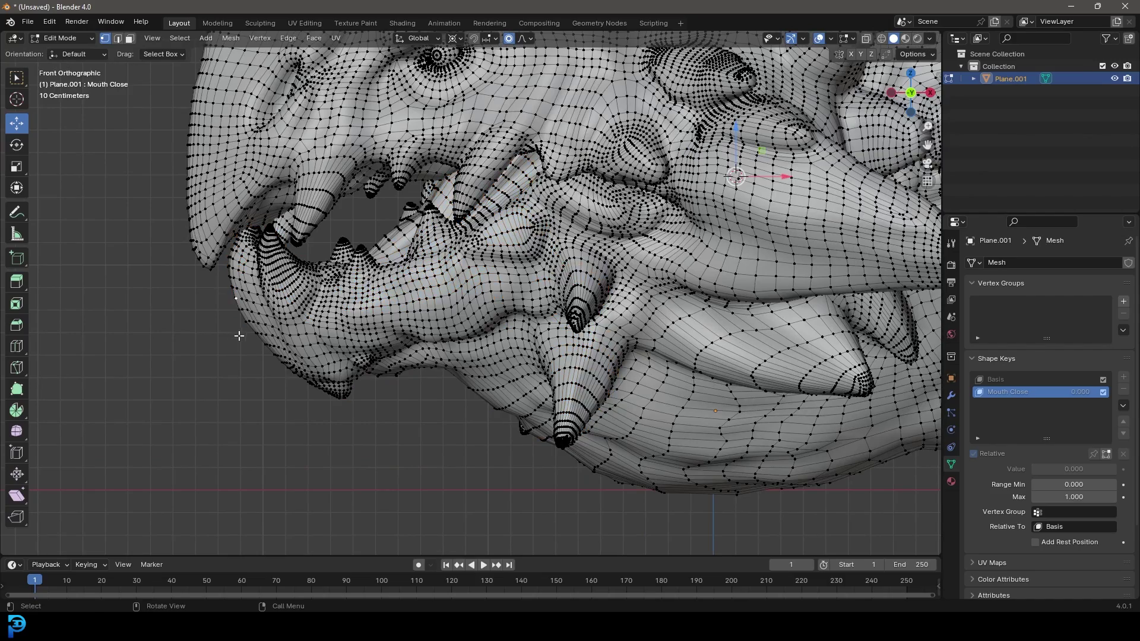
pyautogui.moveTo(239, 336); pyautogui.dragTo(260, 322, button='middle')
pyautogui.press('g')
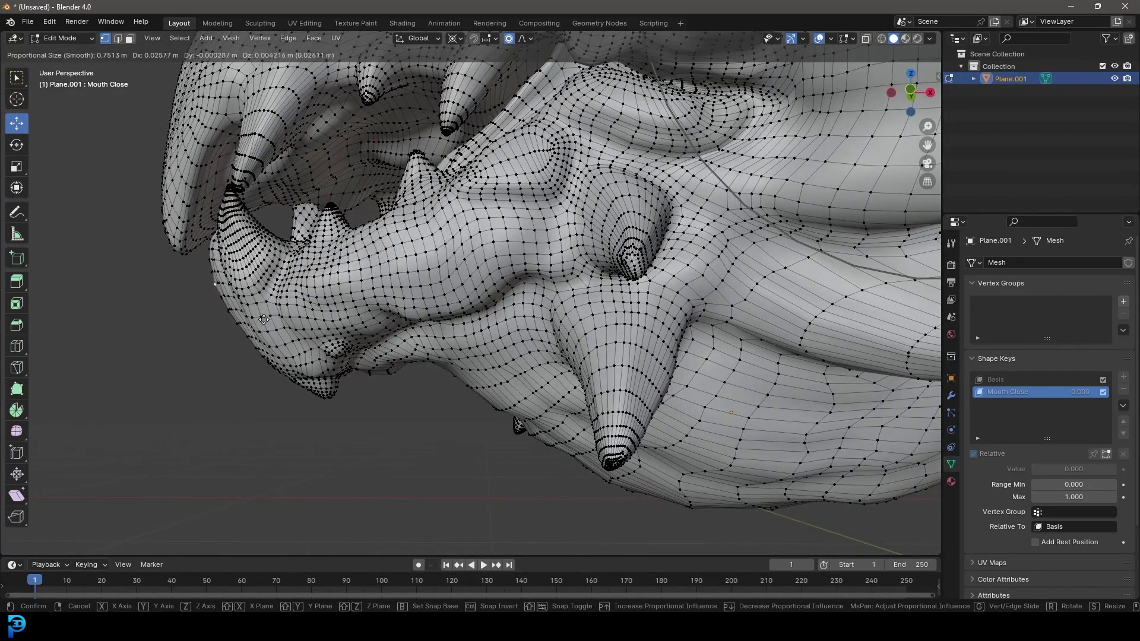
pyautogui.scroll(-6, 279, 317)
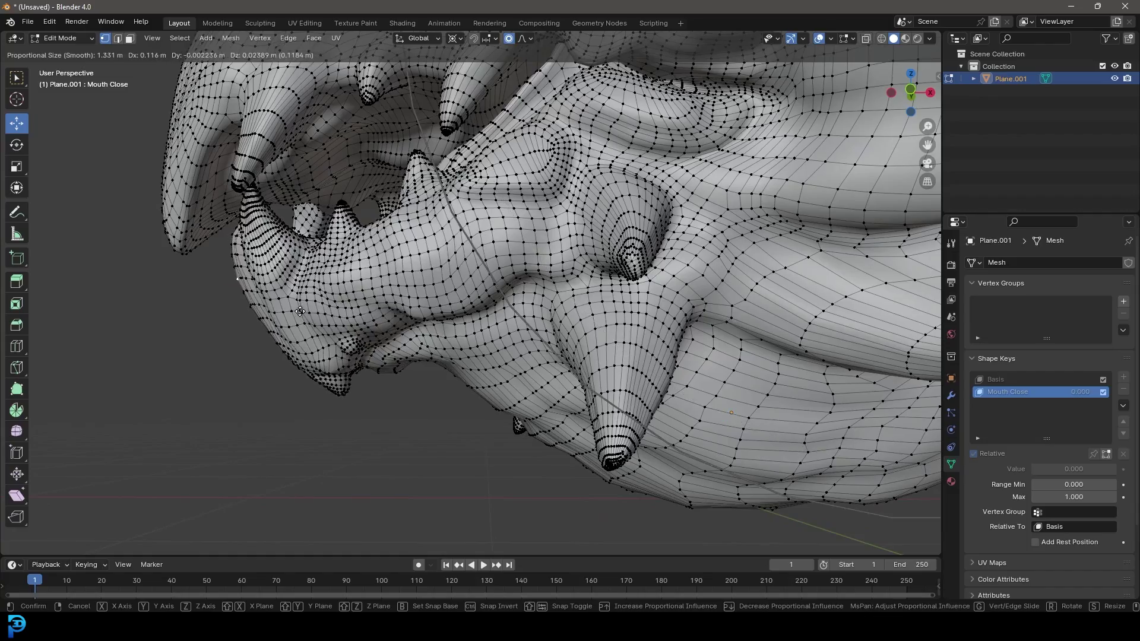
pyautogui.click(300, 311)
pyautogui.scroll(-6, 356, 303)
pyautogui.moveTo(424, 291); pyautogui.dragTo(485, 305, button='middle')
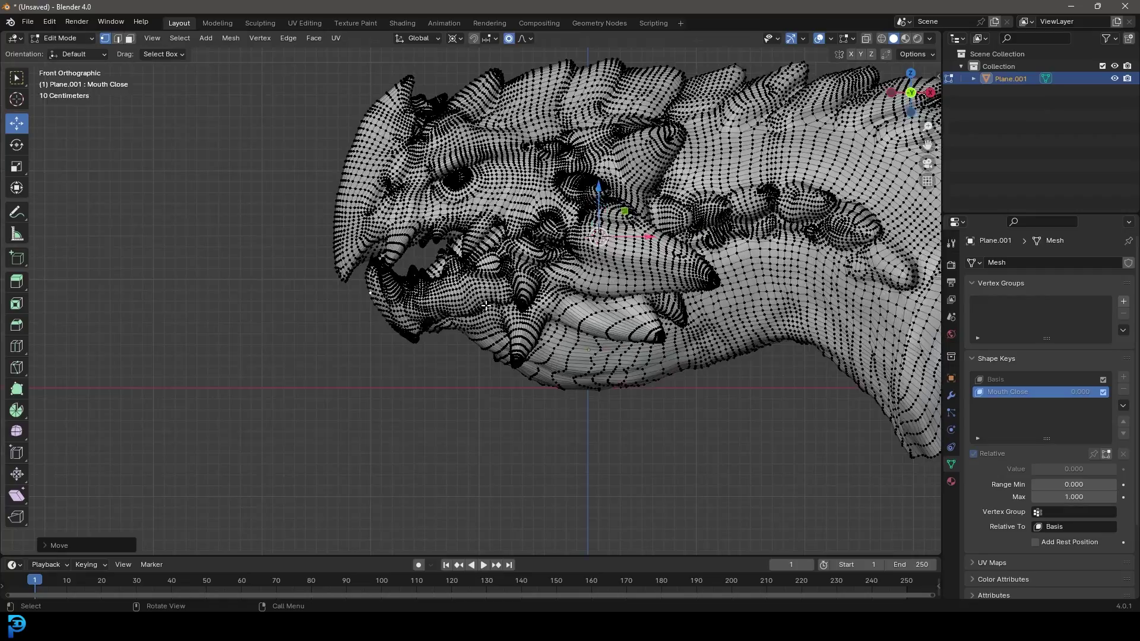
pyautogui.scroll(3, 486, 305)
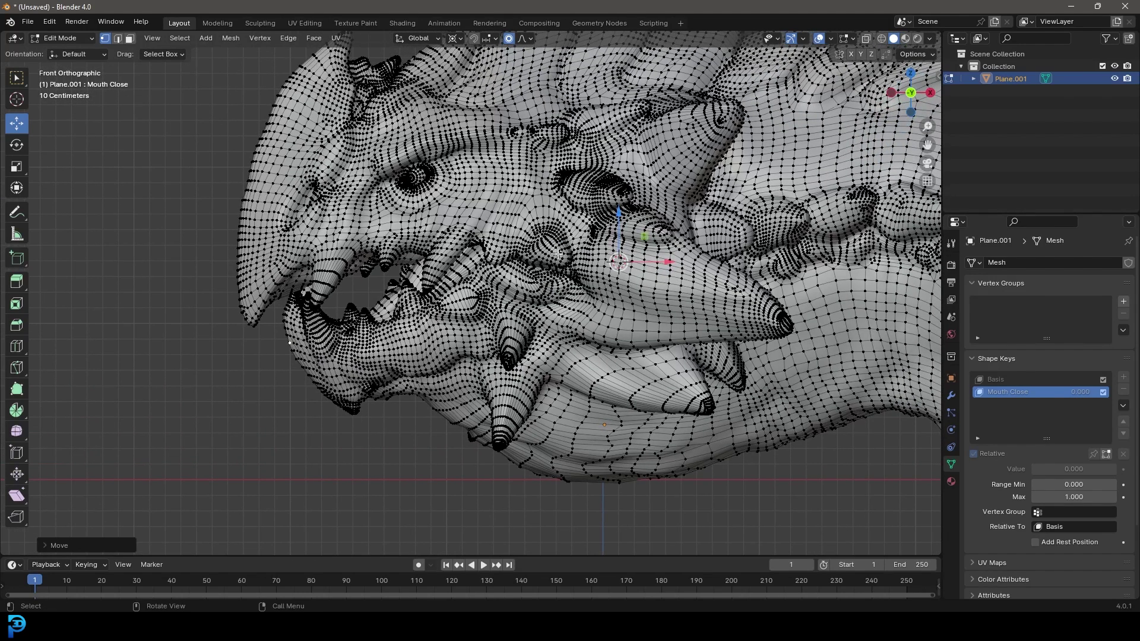
# Step: Return to Object Mode, set the Mouth Close shape key's value to 1.000 and examine the closed jaw from several angles
pyautogui.press('Tab')
pyautogui.scroll(-2, 588, 304)
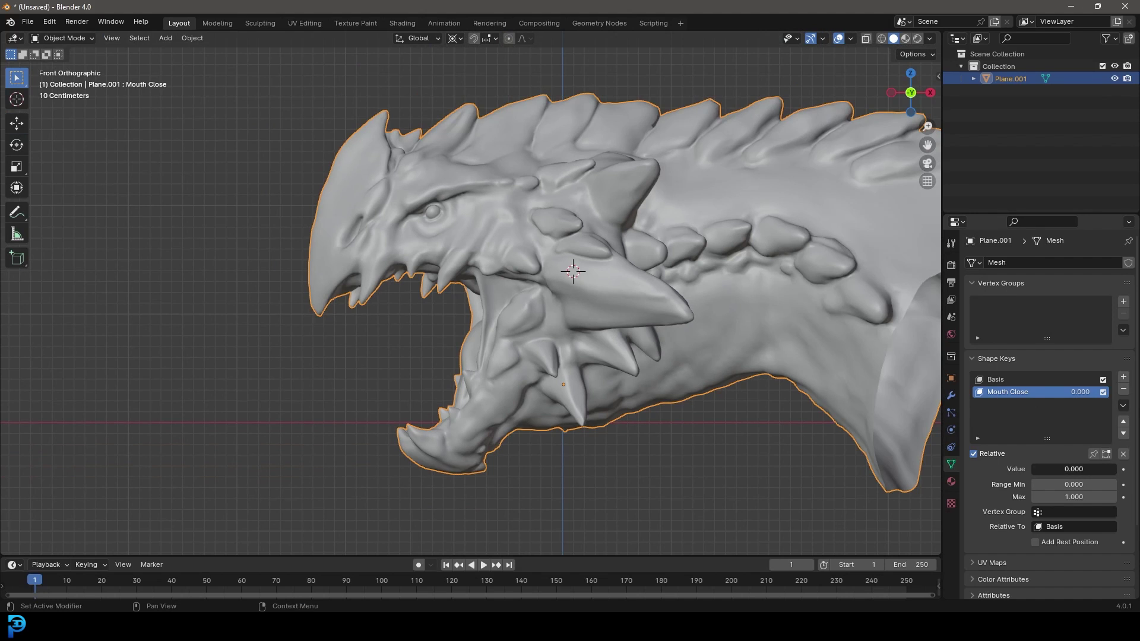
pyautogui.moveTo(1074, 469); pyautogui.dragTo(1119, 469)
pyautogui.moveTo(511, 332); pyautogui.dragTo(682, 350, button='middle')
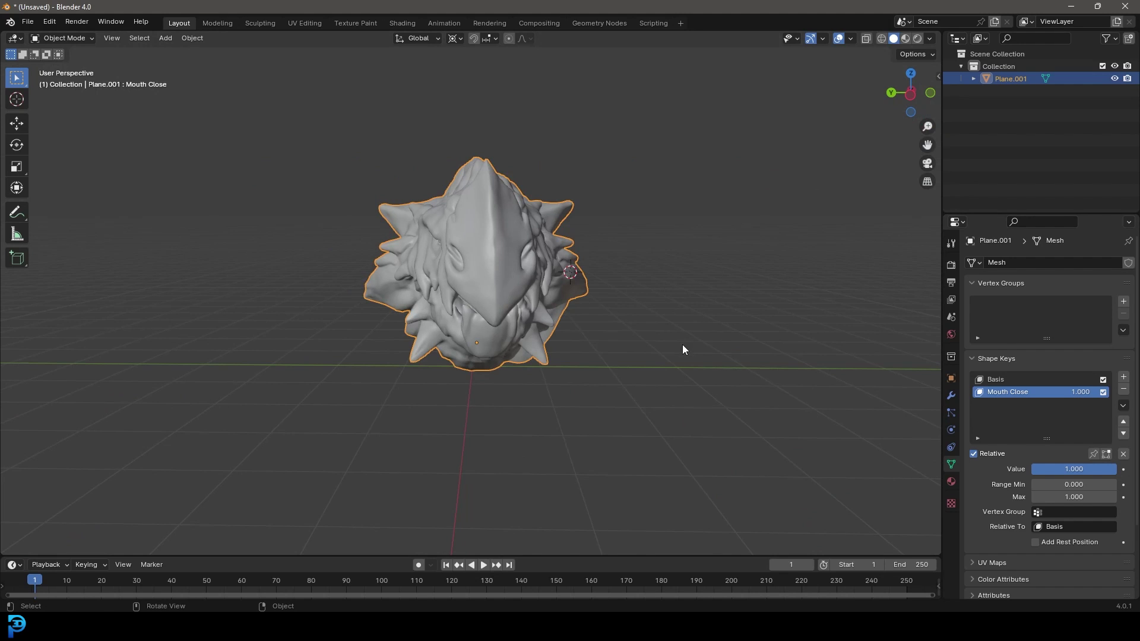
pyautogui.press('KP_3')
pyautogui.press('KP_1')
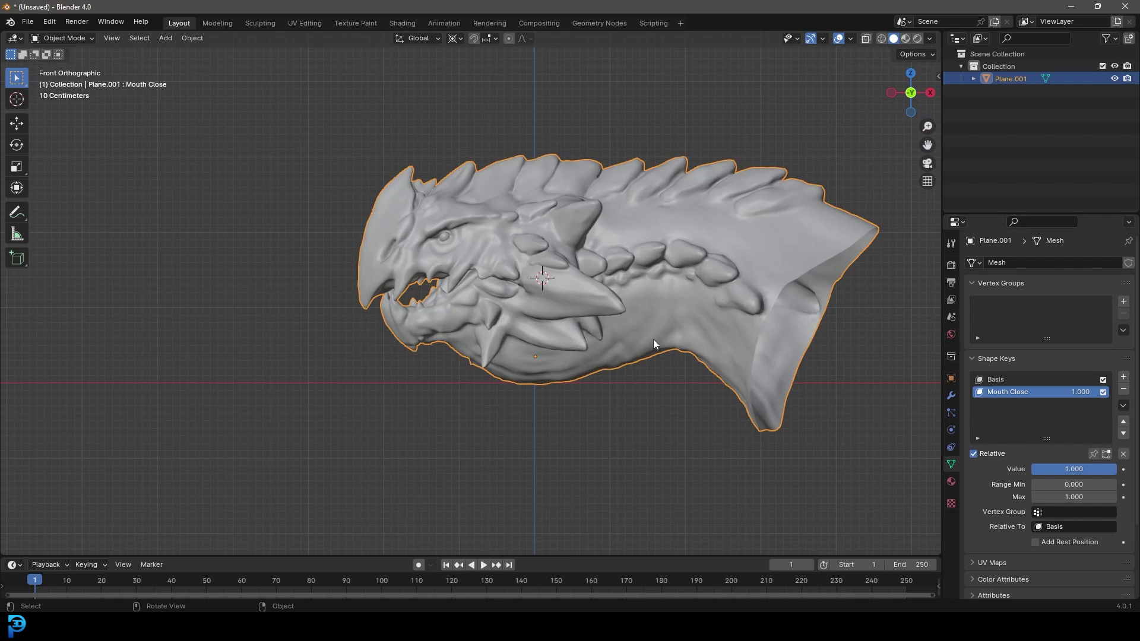
pyautogui.scroll(3, 653, 340)
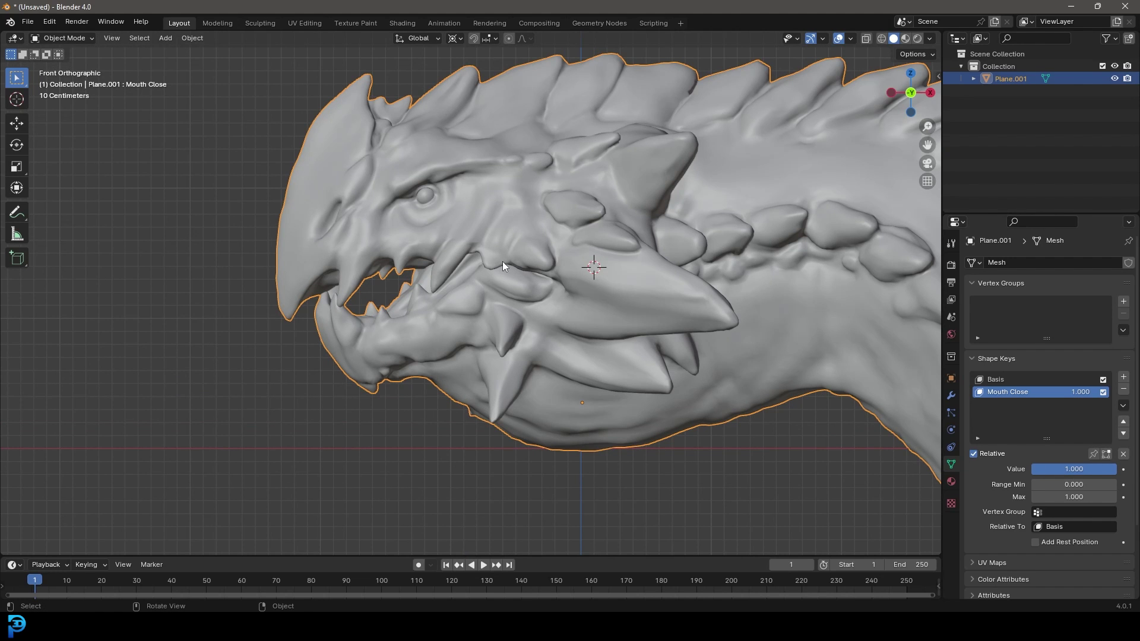
pyautogui.moveTo(415, 191); pyautogui.dragTo(401, 248, button='middle')
pyautogui.moveTo(1084, 469)
pyautogui.mouseDown()
pyautogui.moveTo(1036, 469)
pyautogui.moveTo(1108, 469)
pyautogui.moveTo(1031, 469)
pyautogui.moveTo(1098, 469)
pyautogui.mouseUp()
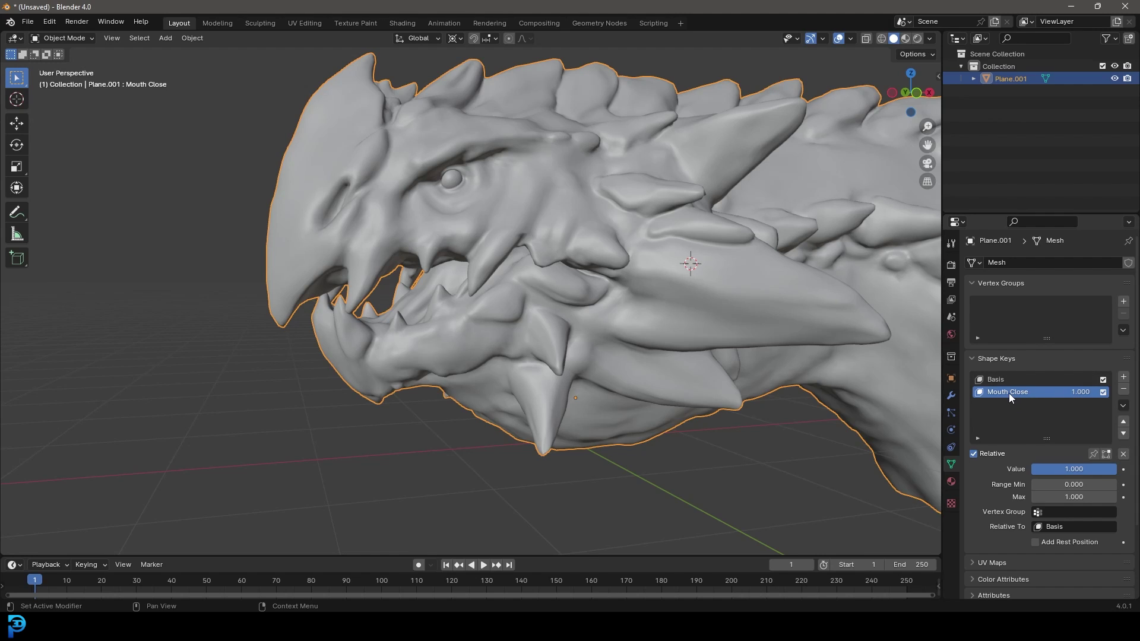
# Step: Clear all shape key weights and add a new shape key named Eye Blink_L
pyautogui.click(1123, 455)
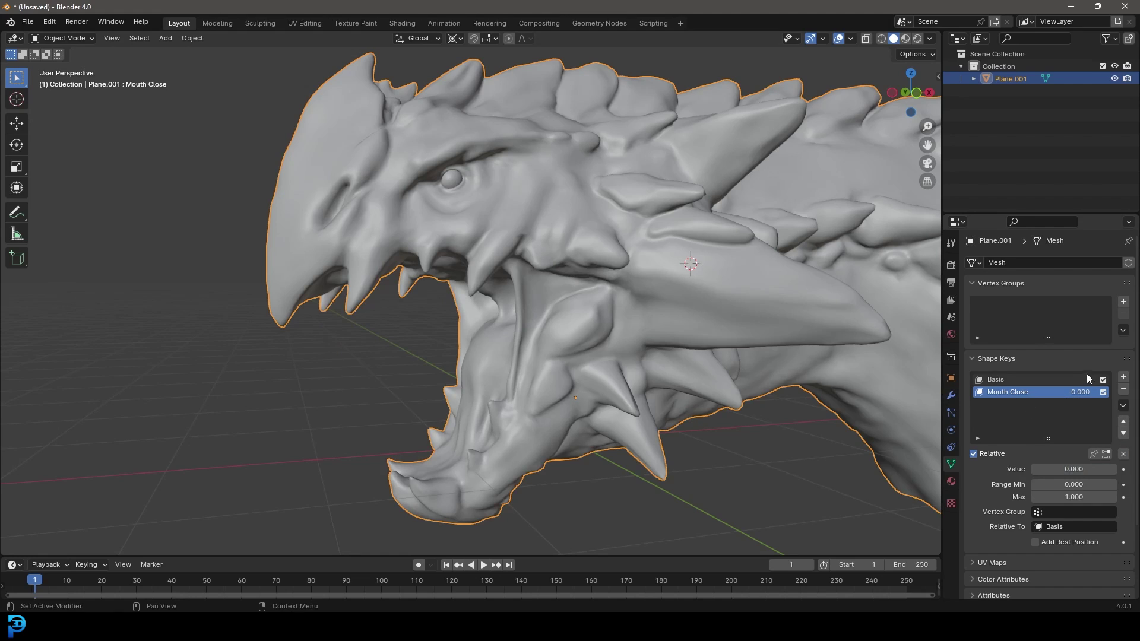
pyautogui.click(1124, 378)
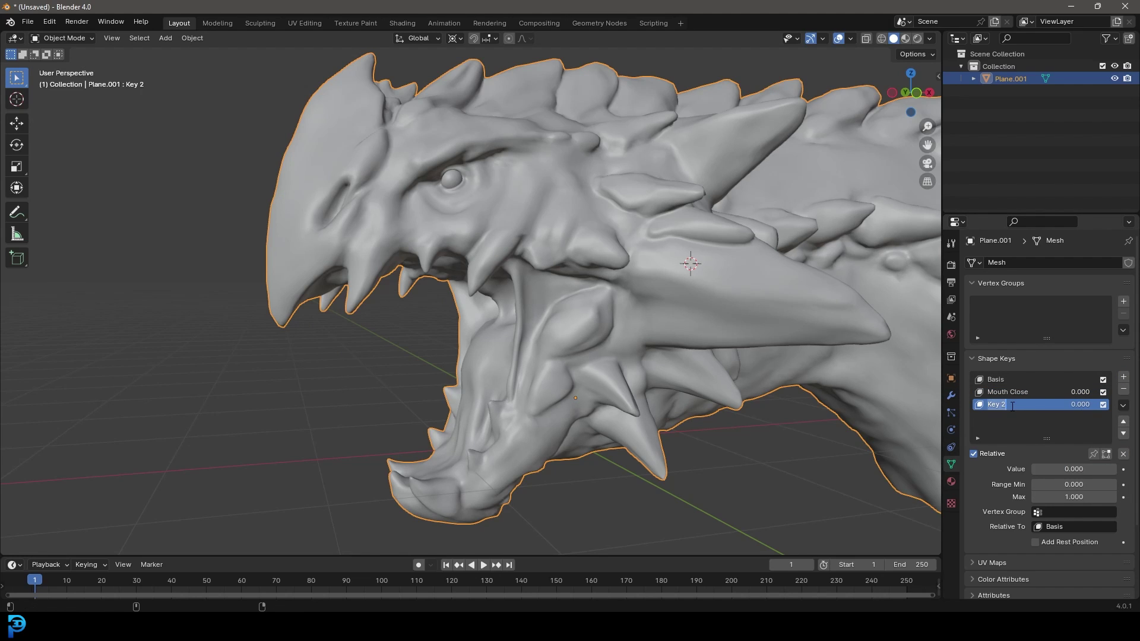
pyautogui.write('Eye')
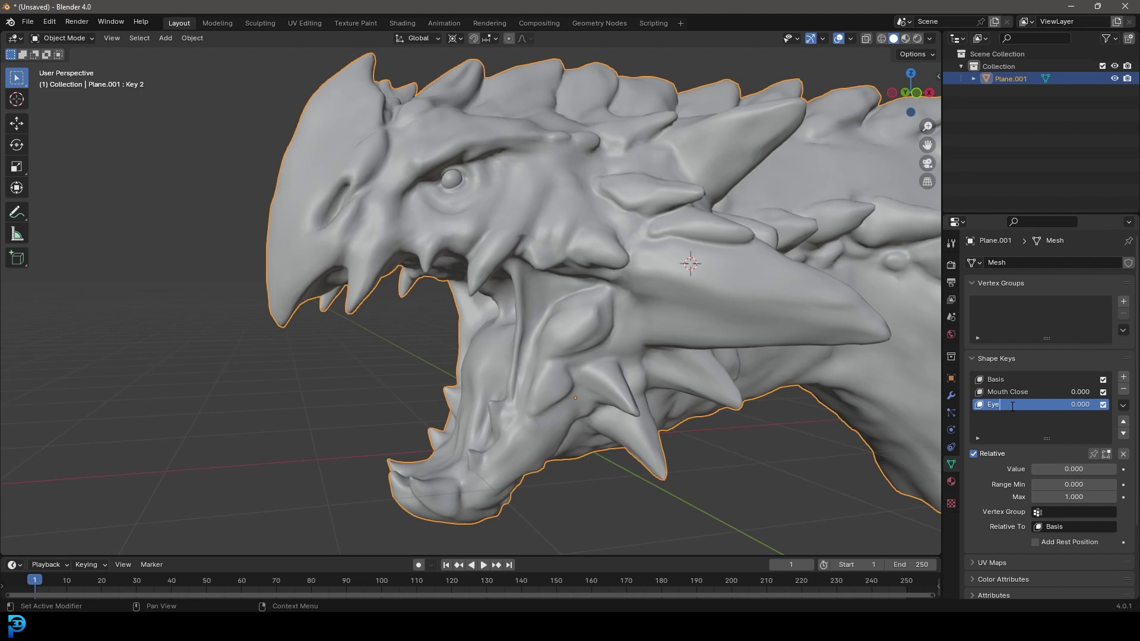
pyautogui.write(' Blink_L')
# Step: Enter Edit Mode on the Eye Blink_L shape key and set the transform pivot point to Median Point
pyautogui.scroll(6, 482, 149)
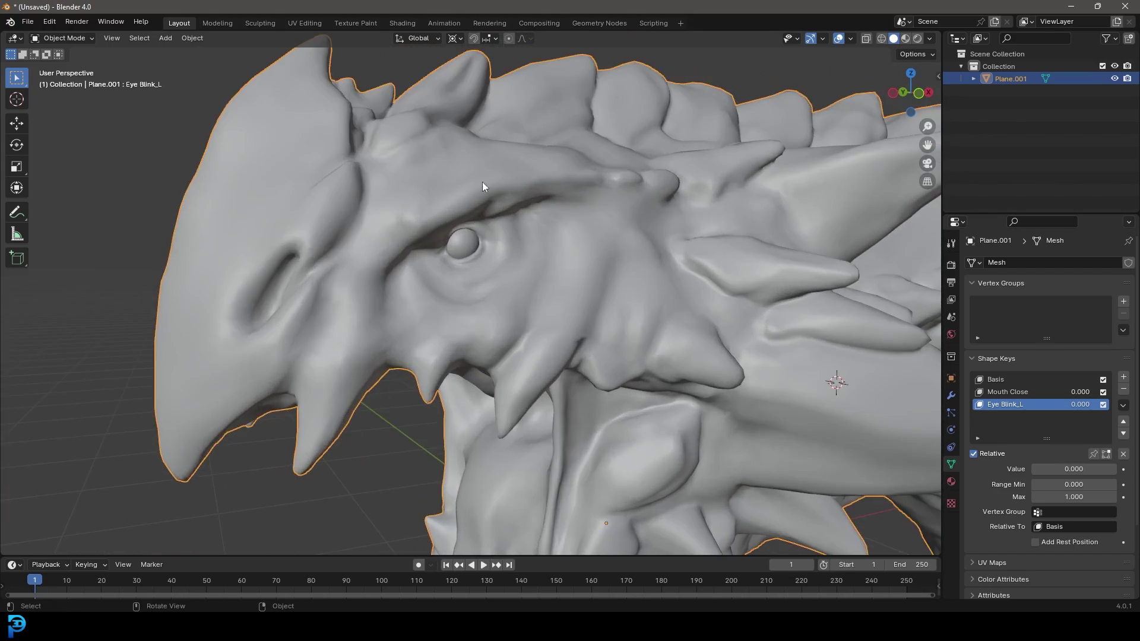
pyautogui.press('Tab')
pyautogui.scroll(5, 445, 272)
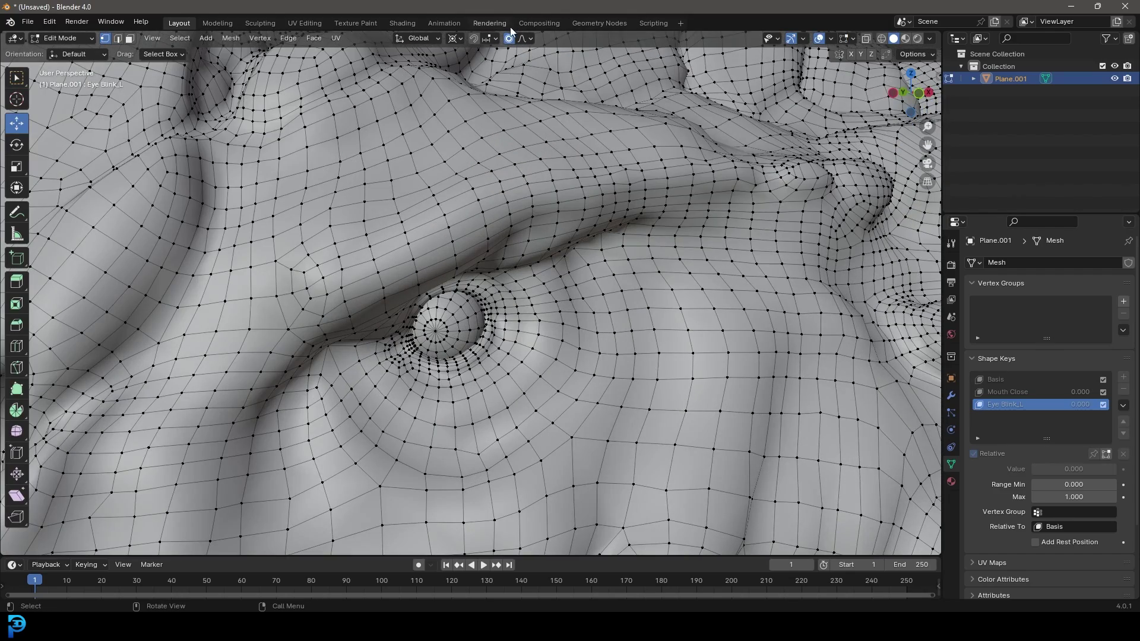
pyautogui.click(456, 39)
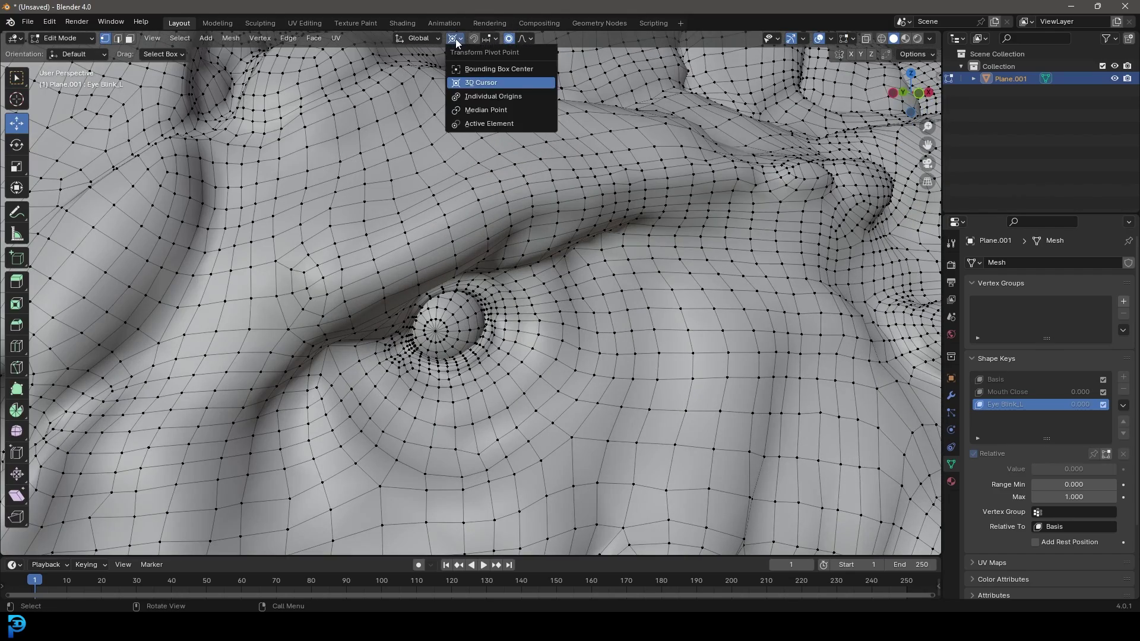
pyautogui.click(486, 110)
# Step: Move a brow vertex above the left eye down about 0.06 m with a proportional size of about 0.42 m
pyautogui.scroll(3, 396, 304)
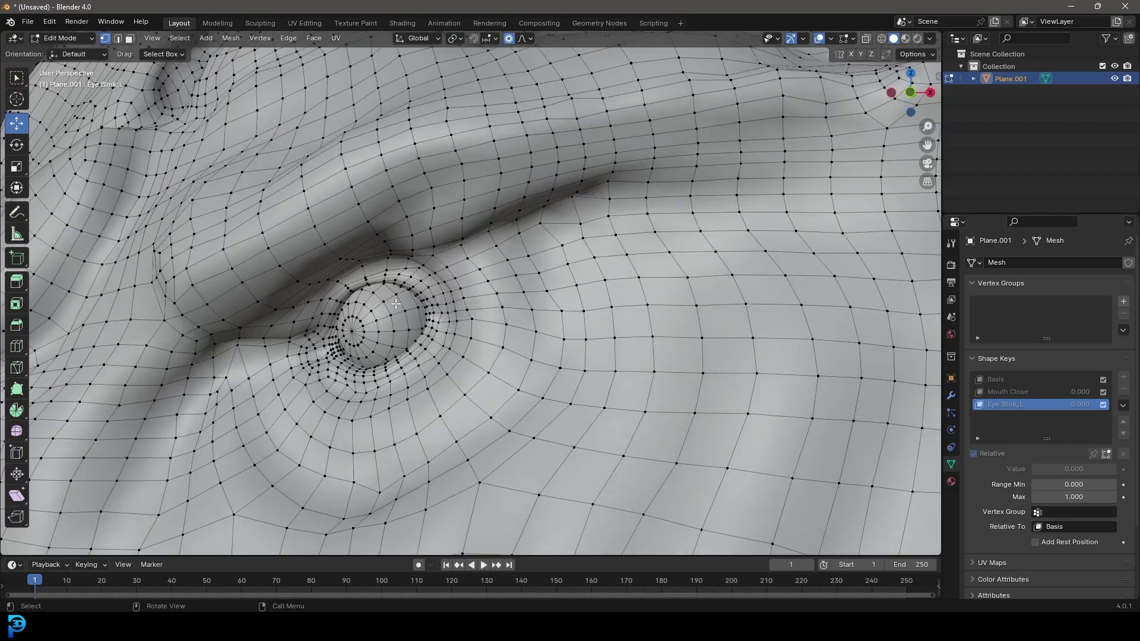
pyautogui.scroll(-2, 365, 235)
pyautogui.keyDown('shift'); pyautogui.moveTo(365, 235); pyautogui.dragTo(397, 254, button='middle'); pyautogui.keyUp('shift')
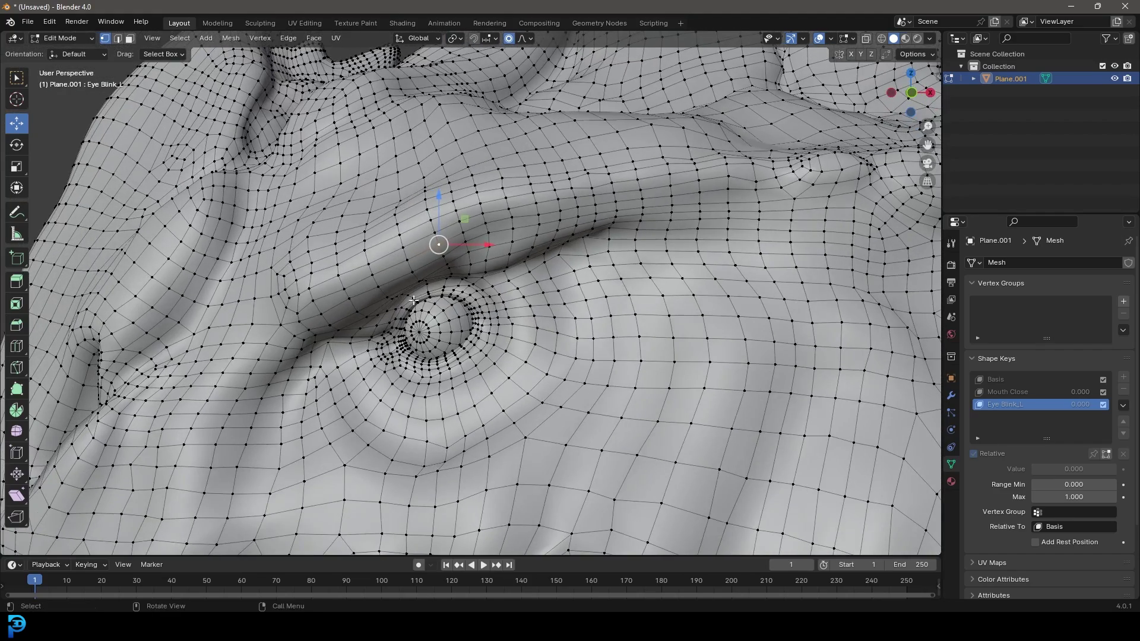
pyautogui.scroll(4, 430, 305)
pyautogui.scroll(-2, 427, 303)
pyautogui.press('g')
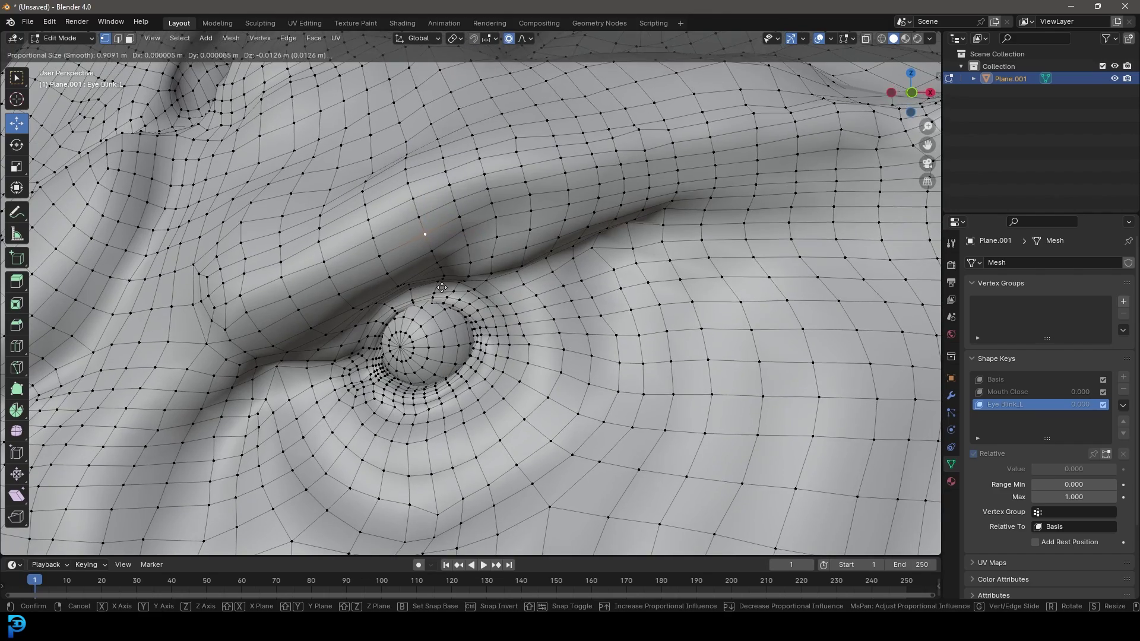
pyautogui.click(427, 324)
# Step: Select the left upper eyelid's edge and reposition it over the eyeball in two moves, starting with a proportional size of about 0.42 m
pyautogui.moveTo(426, 324); pyautogui.dragTo(362, 291, button='middle')
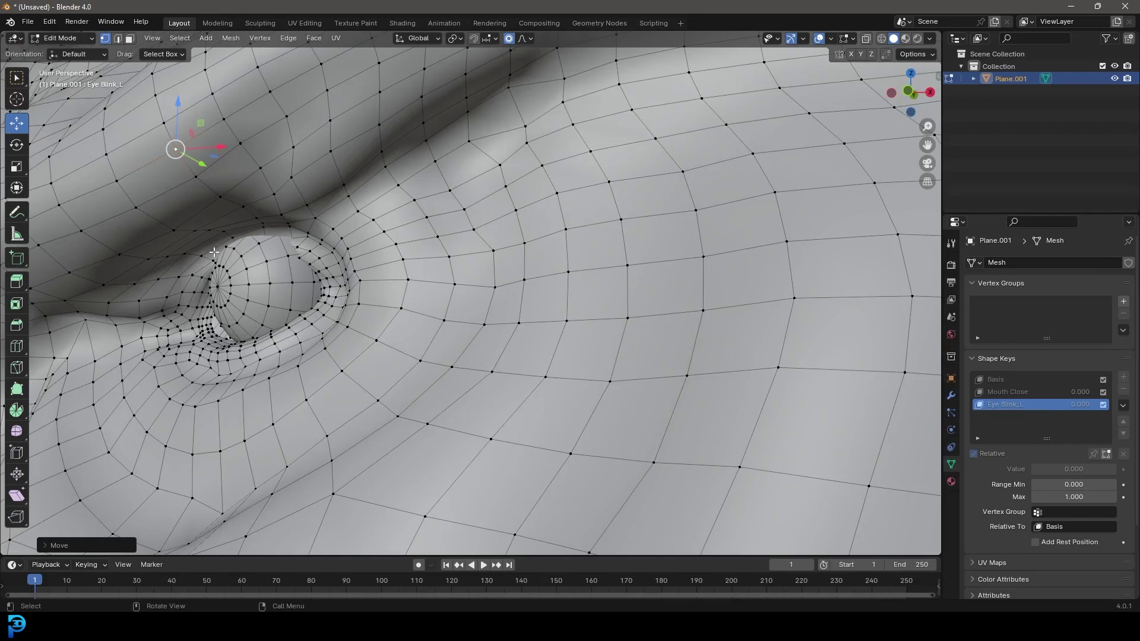
pyautogui.moveTo(214, 252); pyautogui.dragTo(234, 243, button='middle')
pyautogui.press('g')
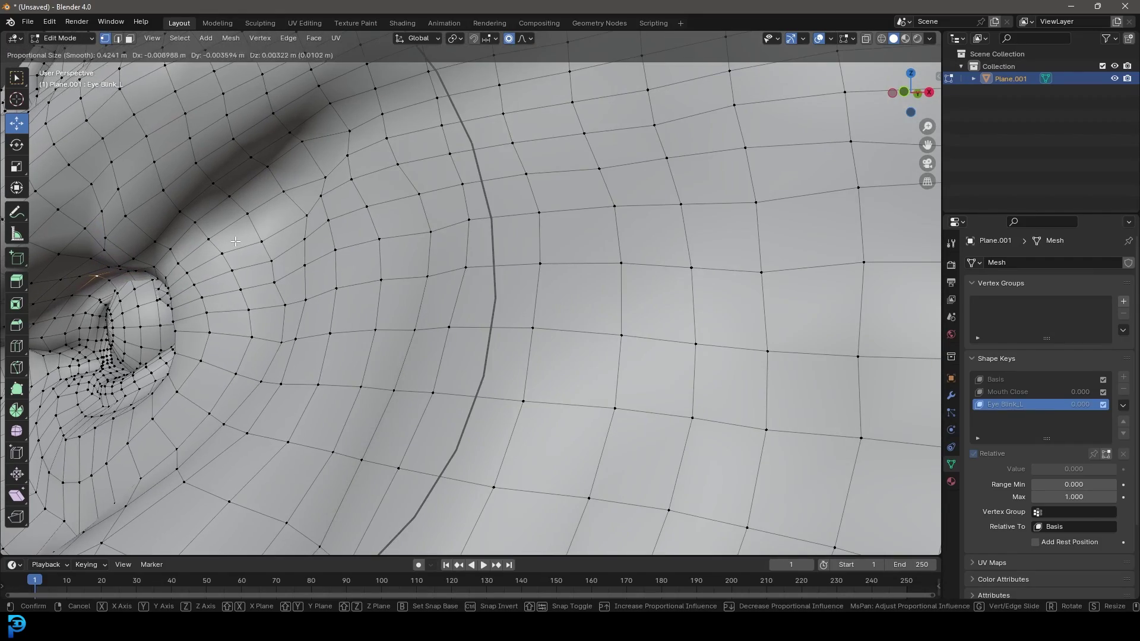
pyautogui.click(169, 285)
pyautogui.moveTo(98, 298); pyautogui.dragTo(697, 225, button='middle')
pyautogui.press('g')
pyautogui.click(790, 194)
# Step: Lower the left upper eyelid further and shift it about 0.02 m outward with a proportional size of about 0.18 m
pyautogui.scroll(-4, 743, 199)
pyautogui.scroll(6, 697, 224)
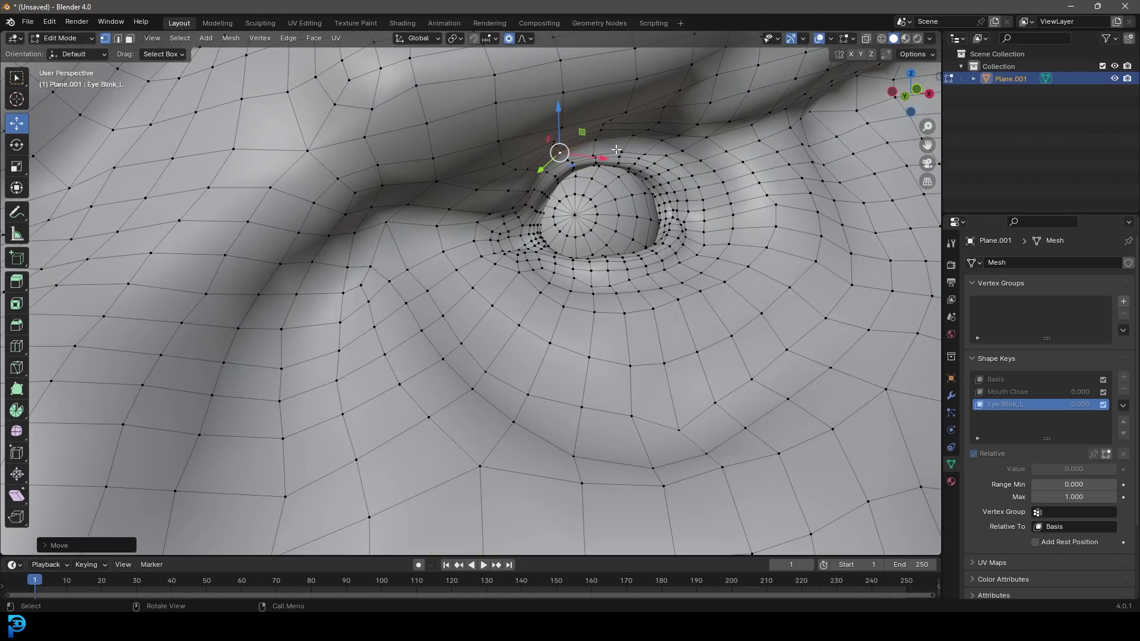
pyautogui.press('g')
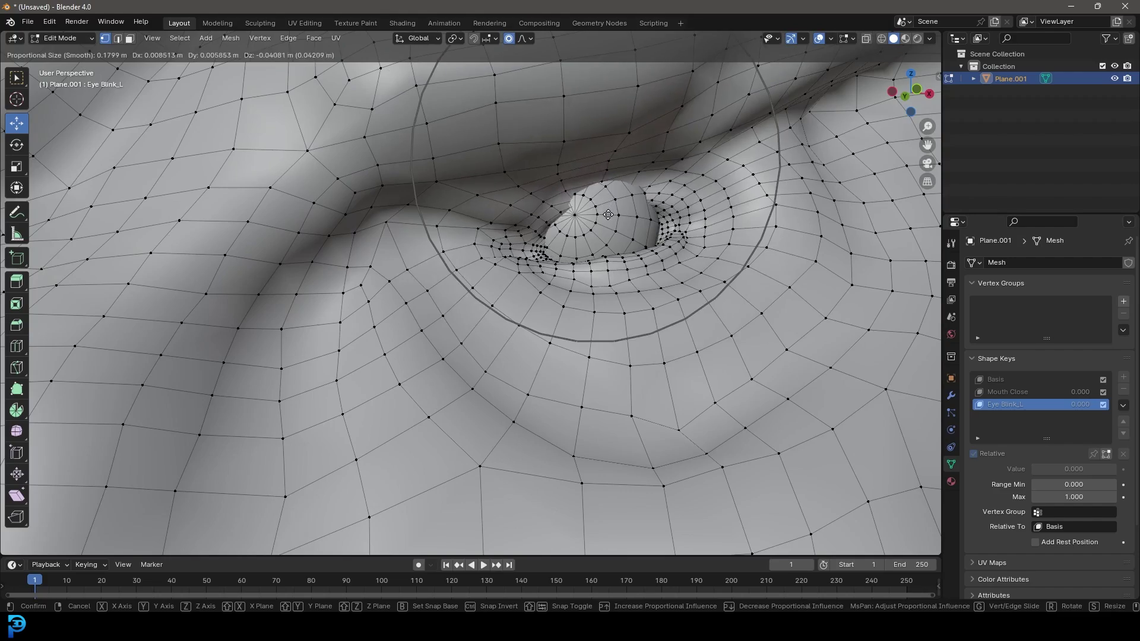
pyautogui.click(602, 196)
pyautogui.moveTo(602, 196); pyautogui.dragTo(535, 238, button='middle')
pyautogui.press('g')
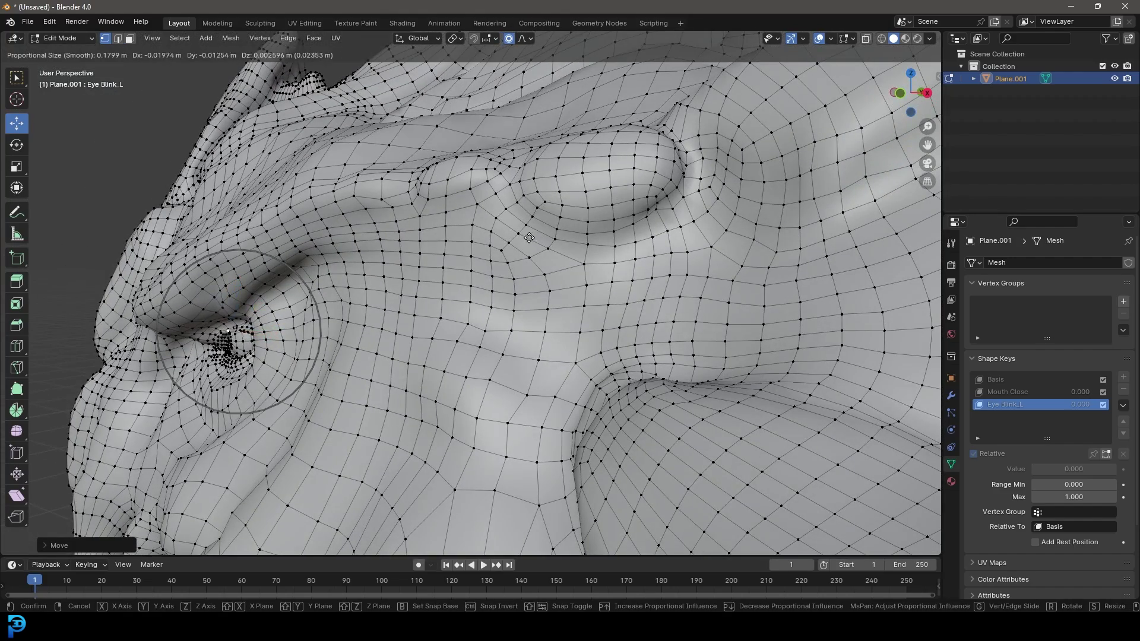
pyautogui.click(526, 240)
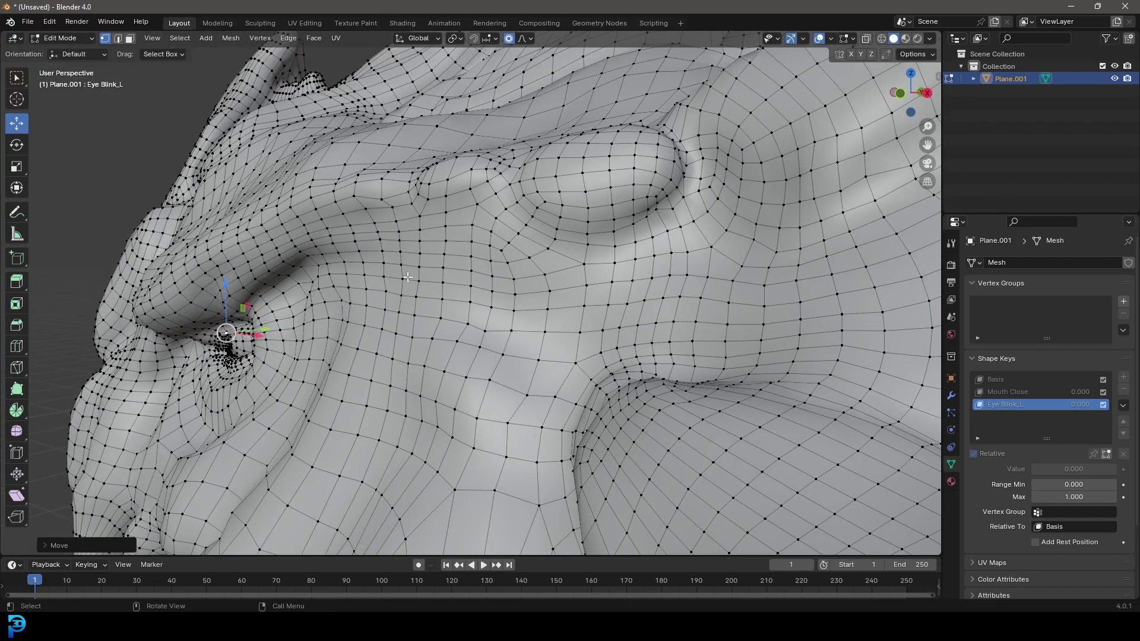
# Step: Raise the skin below the left eye with a proportional size of about 0.14 m, and raise the lower eyelid's middle
pyautogui.moveTo(477, 406); pyautogui.dragTo(542, 399, button='middle')
pyautogui.click(539, 412)
pyautogui.press('g')
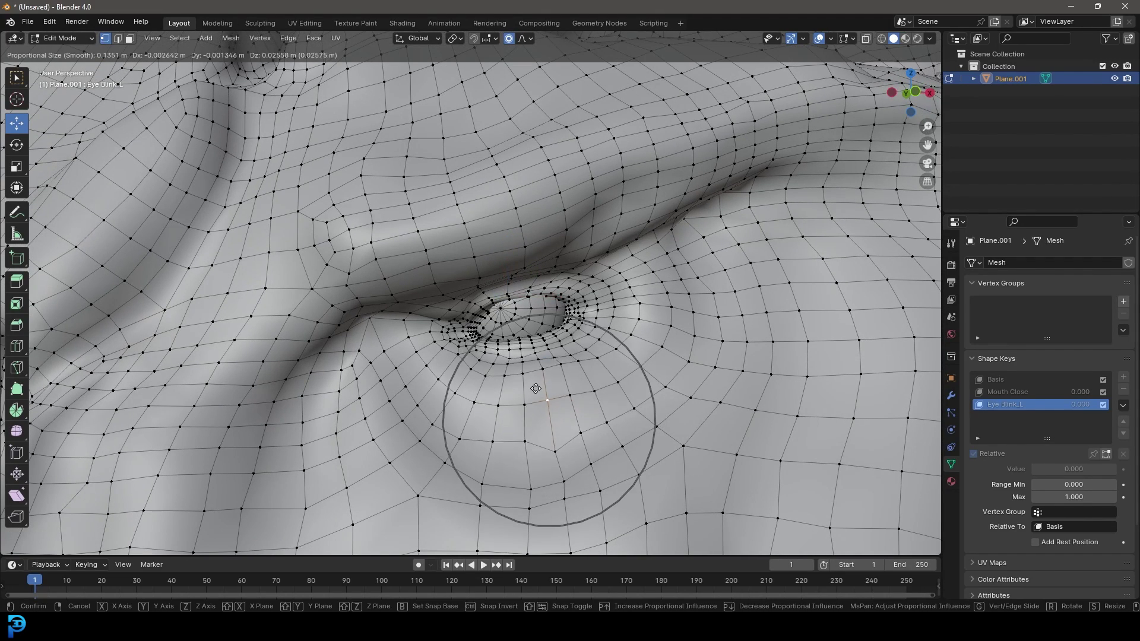
pyautogui.click(534, 366)
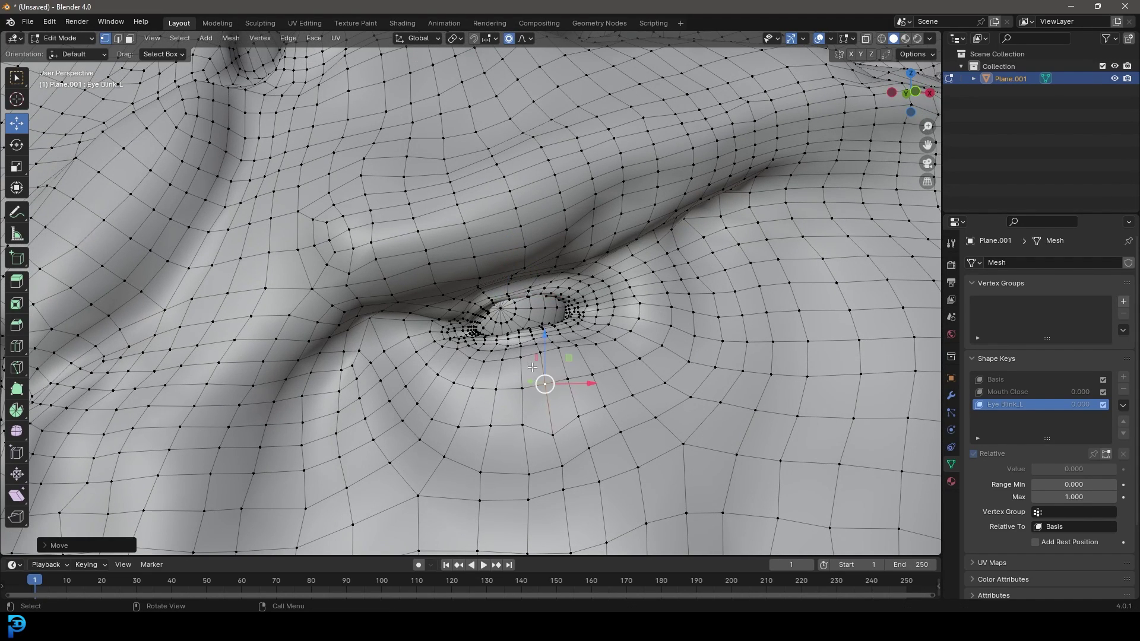
pyautogui.click(522, 325)
pyautogui.press('g')
pyautogui.scroll(2, 519, 324)
pyautogui.click(518, 319)
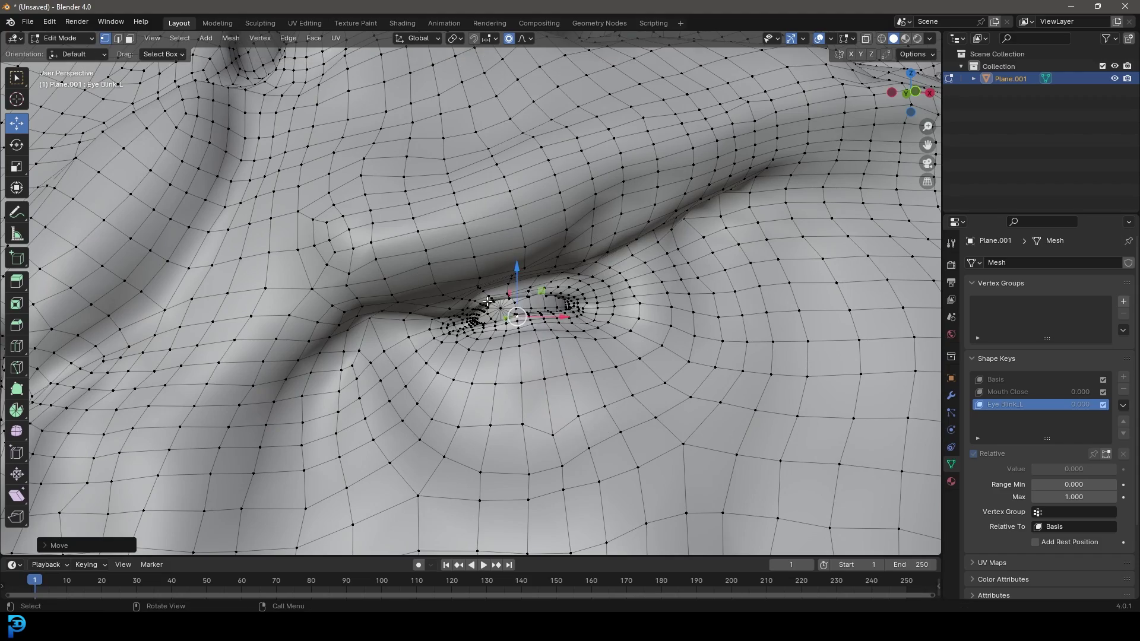
# Step: Pull the left upper eyelid down near the eye's front corner and adjust the lid vertex near the rear corner
pyautogui.click(490, 300)
pyautogui.press('g')
pyautogui.scroll(3, 491, 304)
pyautogui.click(492, 310)
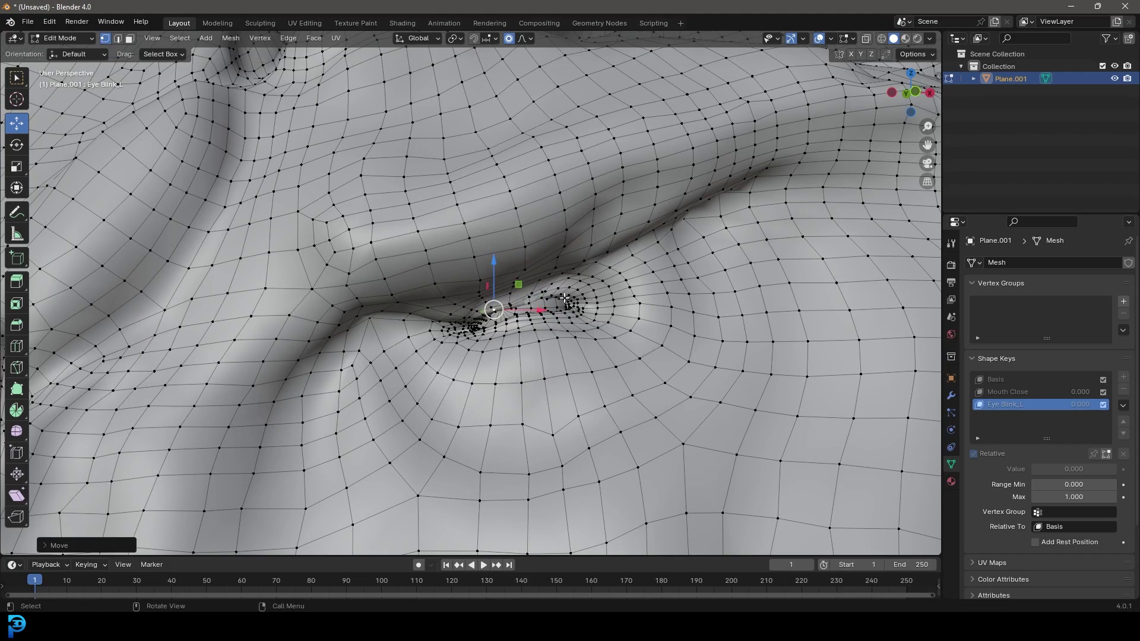
pyautogui.click(550, 294)
pyautogui.scroll(-1, 550, 294)
pyautogui.moveTo(555, 295); pyautogui.dragTo(637, 322, button='middle')
pyautogui.press('g')
pyautogui.scroll(-1, 705, 327)
pyautogui.click(707, 325)
# Step: Raise three brow vertices above the left eye slightly, using proportional sizes of about 0.22 m and 0.16 m
pyautogui.click(450, 264)
pyautogui.press('g')
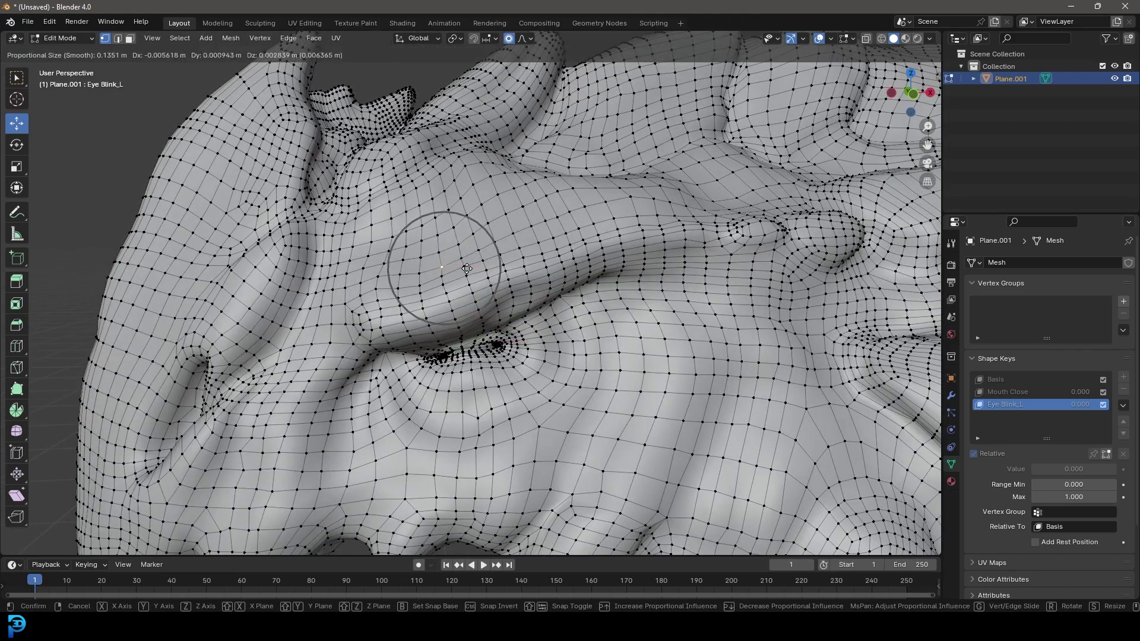
pyautogui.scroll(-5, 449, 263)
pyautogui.click(445, 258)
pyautogui.click(488, 255)
pyautogui.press('g')
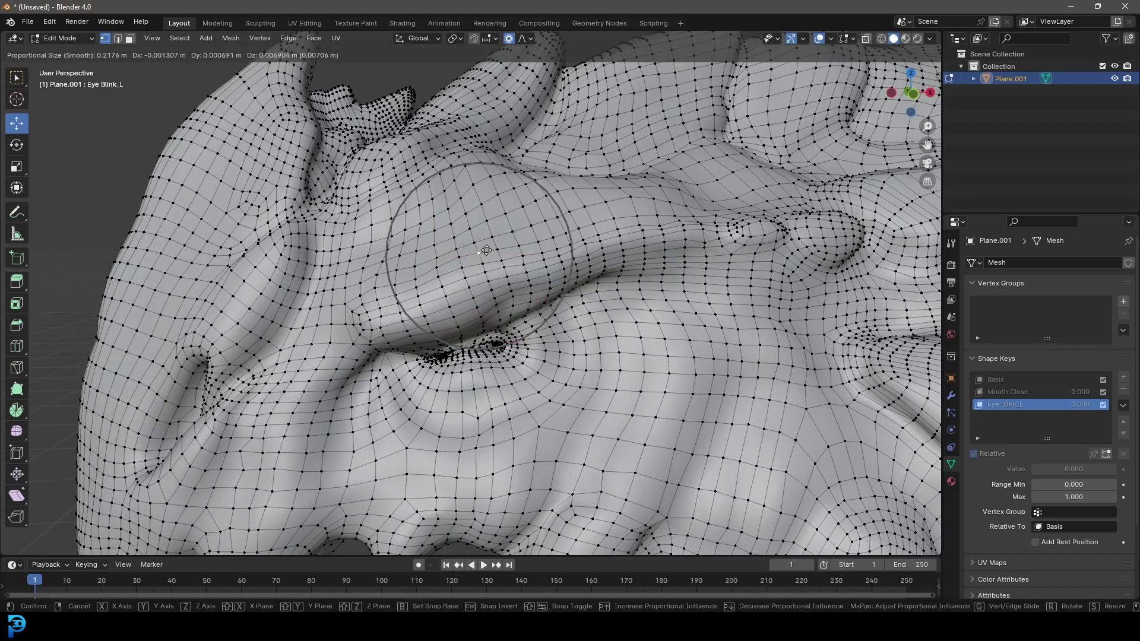
pyautogui.click(487, 250)
pyautogui.click(411, 278)
pyautogui.press('g')
pyautogui.scroll(3, 407, 273)
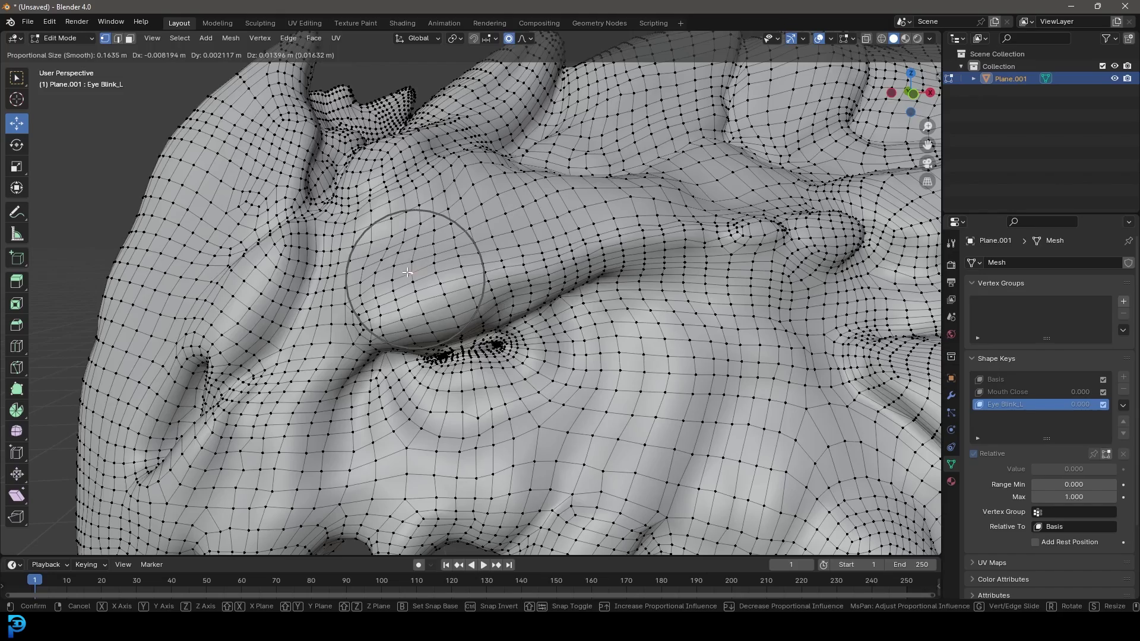
pyautogui.click(408, 273)
# Step: Return to Object Mode, set the Eye Blink_L shape key's value to 1.000 and examine the head from both sides
pyautogui.scroll(-5, 423, 279)
pyautogui.moveTo(534, 339); pyautogui.dragTo(575, 327, button='middle')
pyautogui.scroll(2, 581, 327)
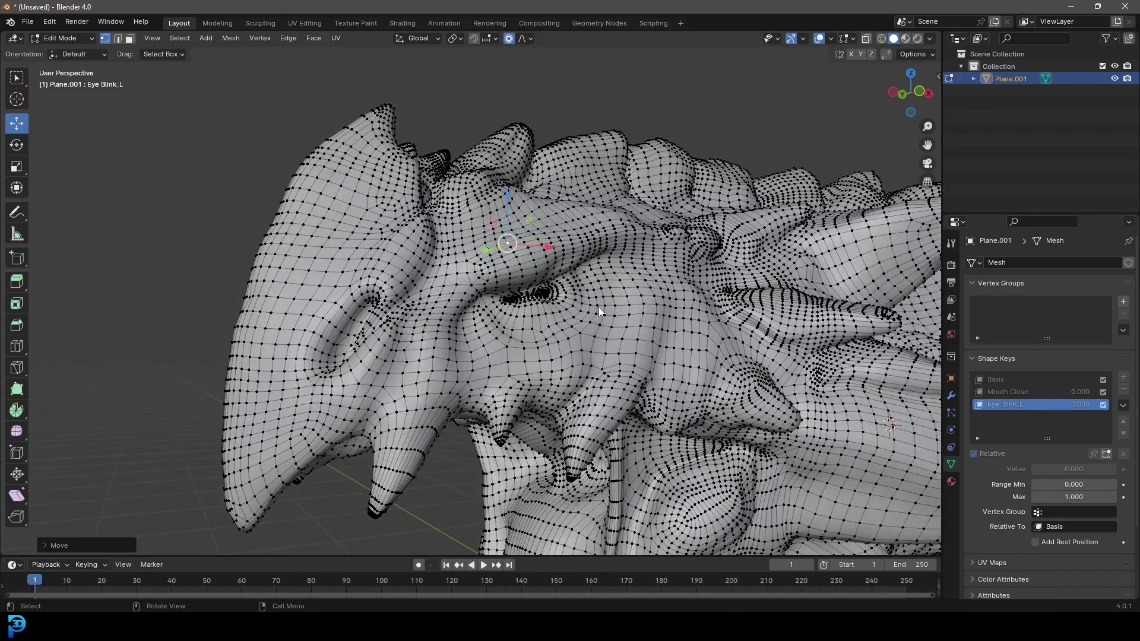
pyautogui.press('Tab')
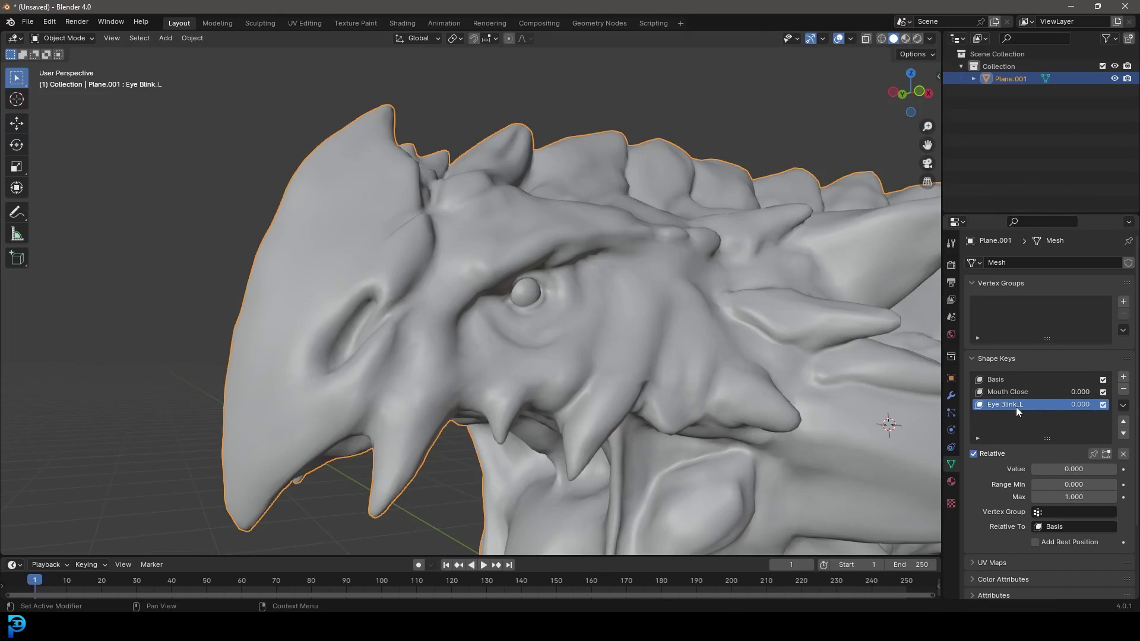
pyautogui.moveTo(1060, 469); pyautogui.dragTo(1119, 469)
pyautogui.scroll(-4, 469, 340)
pyautogui.moveTo(469, 341)
pyautogui.mouseDown(button='middle')
pyautogui.moveTo(437, 341)
pyautogui.moveTo(460, 341)
pyautogui.mouseUp(button='middle')
pyautogui.scroll(3, 824, 423)
pyautogui.moveTo(1060, 469); pyautogui.dragTo(1104, 469)
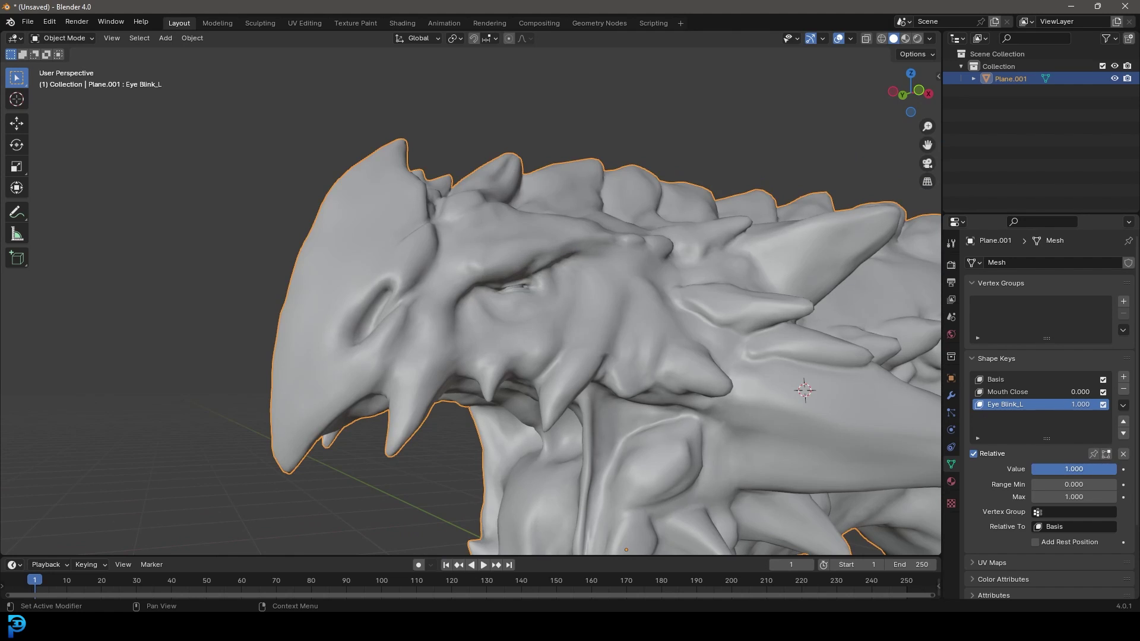
pyautogui.scroll(-5, 454, 314)
pyautogui.moveTo(455, 315); pyautogui.dragTo(516, 303, button='middle')
pyautogui.scroll(5, 526, 291)
# Step: Add another shape key and name it Eye Blink_R
pyautogui.click(1123, 376)
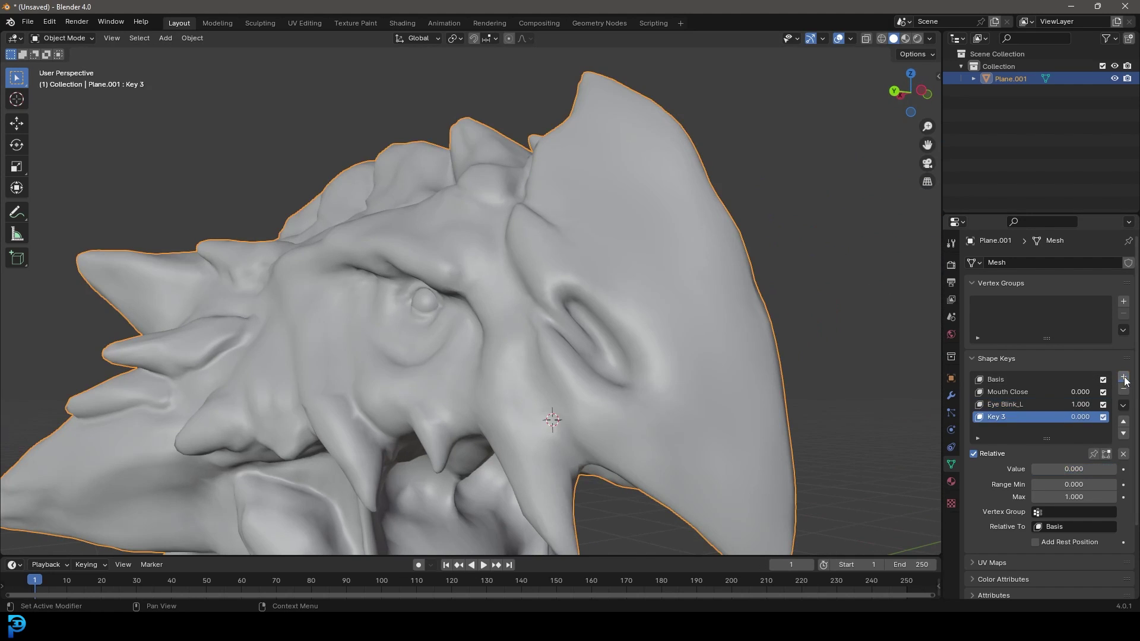
pyautogui.doubleClick(1001, 417)
pyautogui.write('Eye')
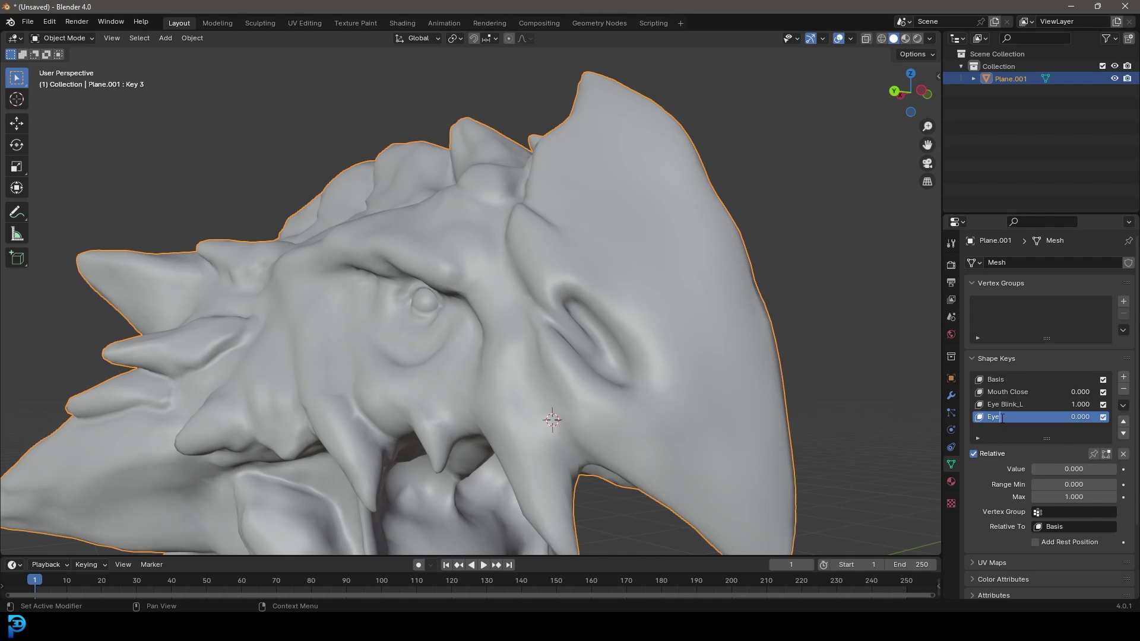
pyautogui.write(' Blink_R')
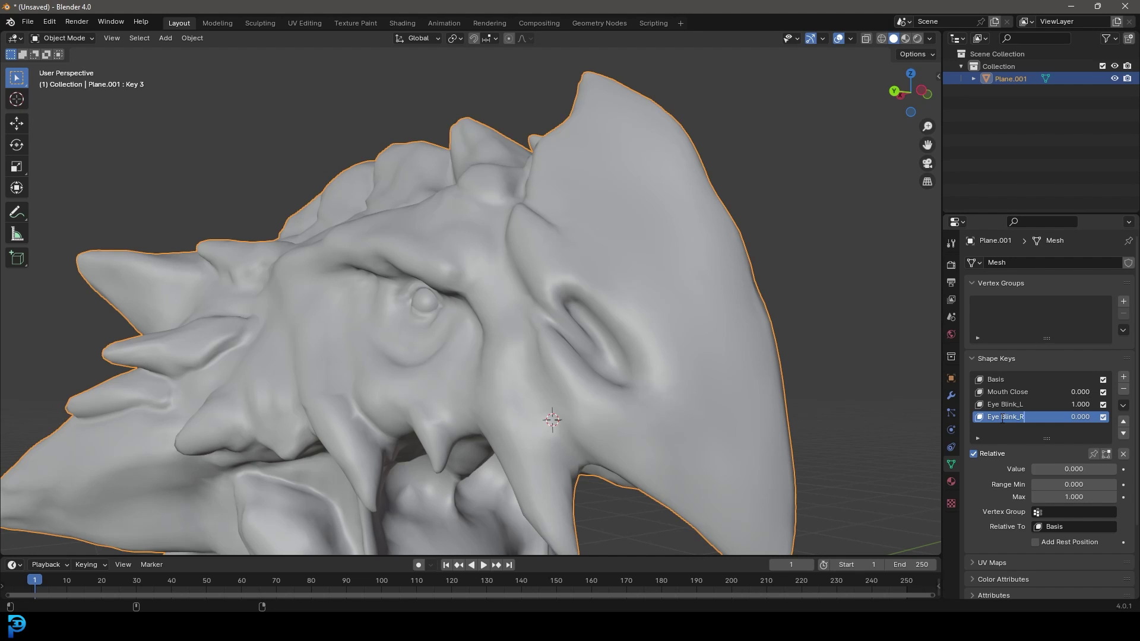
# Step: Select the Eye Blink_L shape key and compare the left and right eyes around the front of the head
pyautogui.moveTo(536, 251); pyautogui.dragTo(486, 264, button='middle')
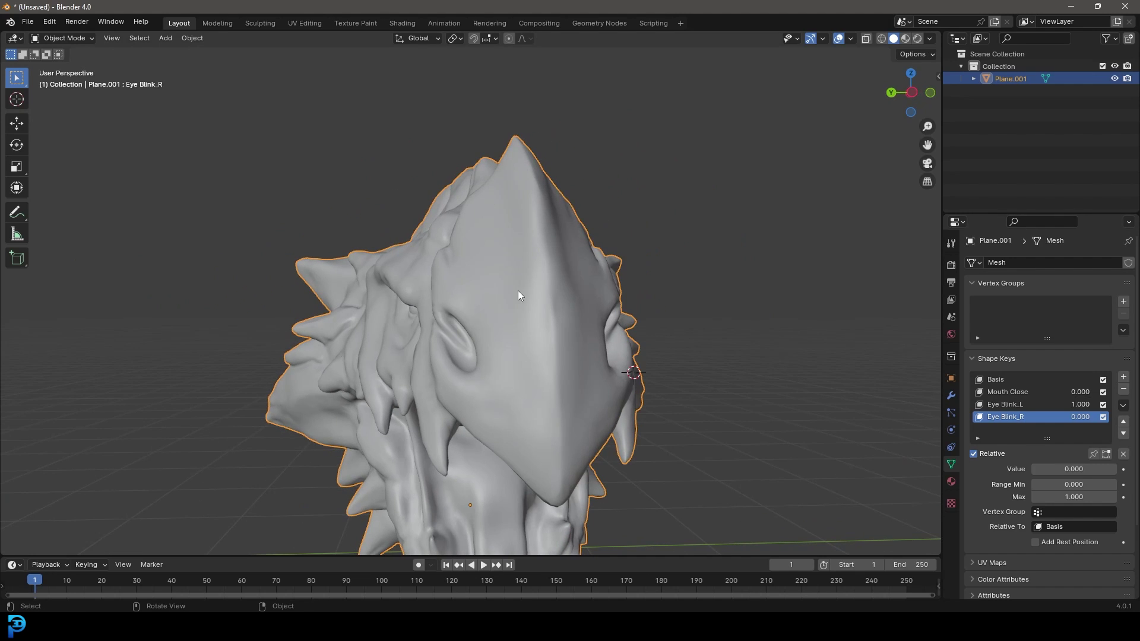
pyautogui.click(995, 406)
pyautogui.moveTo(428, 238); pyautogui.dragTo(532, 224, button='middle')
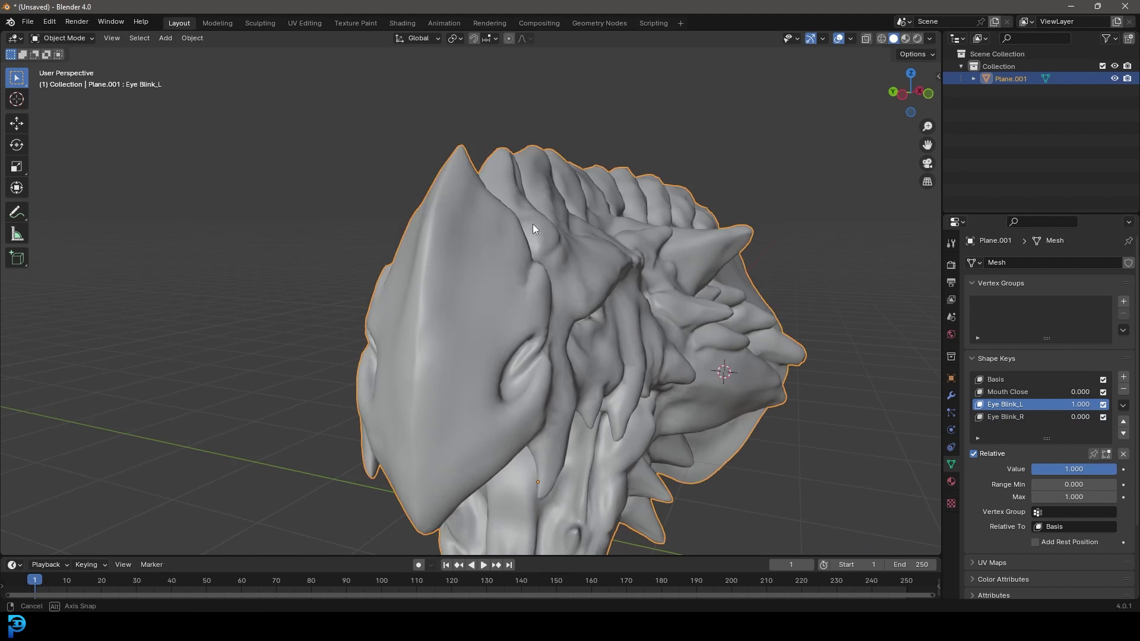
pyautogui.moveTo(341, 333)
pyautogui.mouseDown(button='middle')
pyautogui.moveTo(501, 251)
pyautogui.moveTo(517, 255)
pyautogui.moveTo(497, 397)
pyautogui.moveTo(496, 174)
pyautogui.moveTo(445, 399)
pyautogui.moveTo(468, 279)
pyautogui.moveTo(396, 337)
pyautogui.moveTo(427, 336)
pyautogui.mouseUp(button='middle')
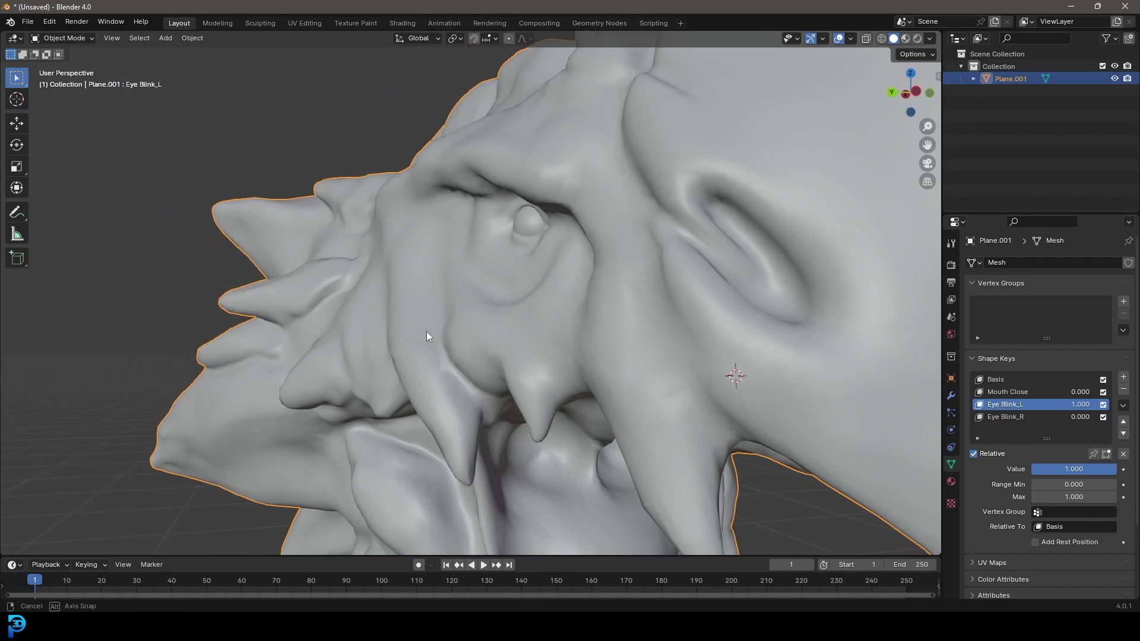
pyautogui.scroll(-5, 541, 234)
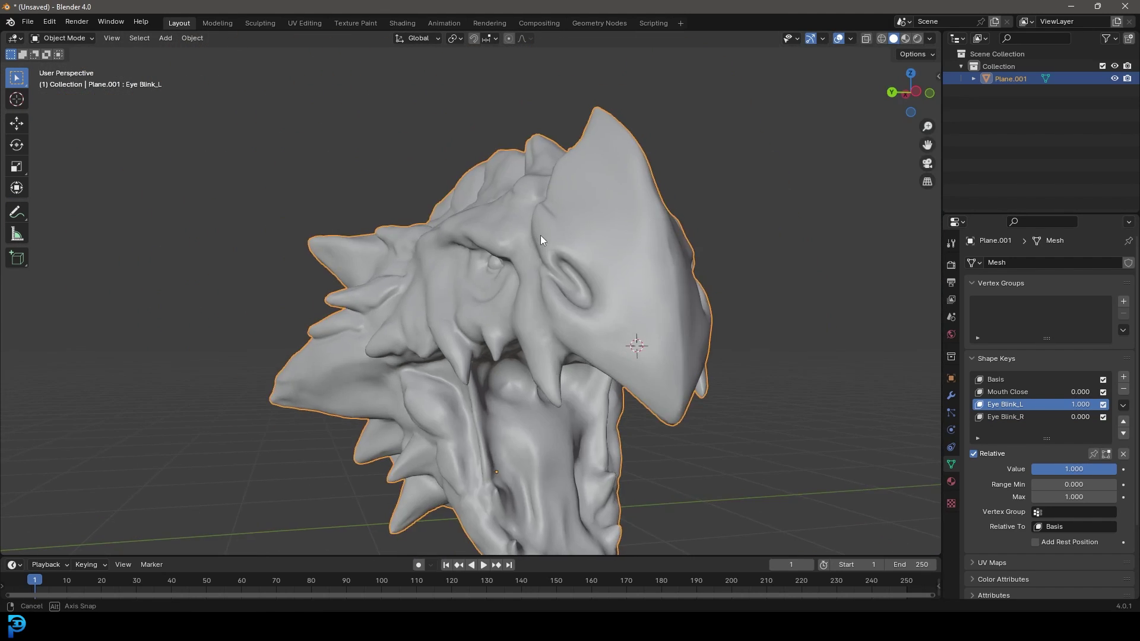
pyautogui.scroll(5, 541, 235)
# Step: Edit the Eye Blink_R shape key by moving a vertex above the right eye down about 0.07 m with a proportional size of about 0.16 m
pyautogui.click(1005, 417)
pyautogui.scroll(-5, 722, 390)
pyautogui.scroll(5, 661, 369)
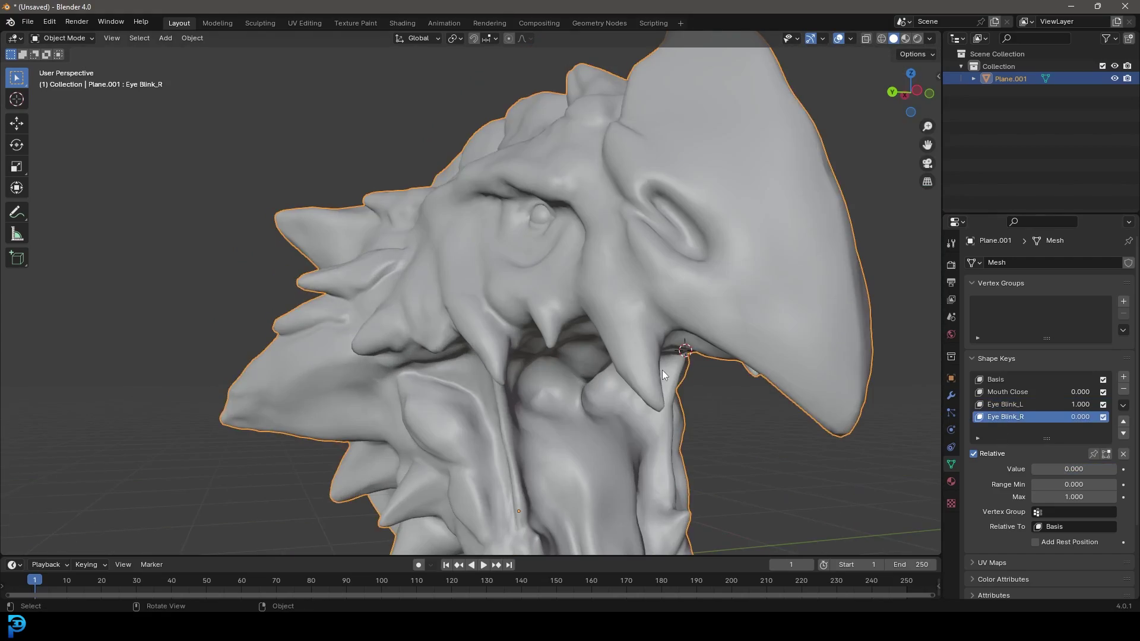
pyautogui.press('Tab')
pyautogui.scroll(2, 576, 315)
pyautogui.moveTo(576, 315)
pyautogui.mouseDown(button='middle')
pyautogui.moveTo(595, 303)
pyautogui.moveTo(576, 304)
pyautogui.mouseUp(button='middle')
pyautogui.scroll(3, 595, 303)
pyautogui.keyDown('shift'); pyautogui.moveTo(576, 304); pyautogui.dragTo(419, 285, button='middle'); pyautogui.keyUp('shift')
pyautogui.press('g')
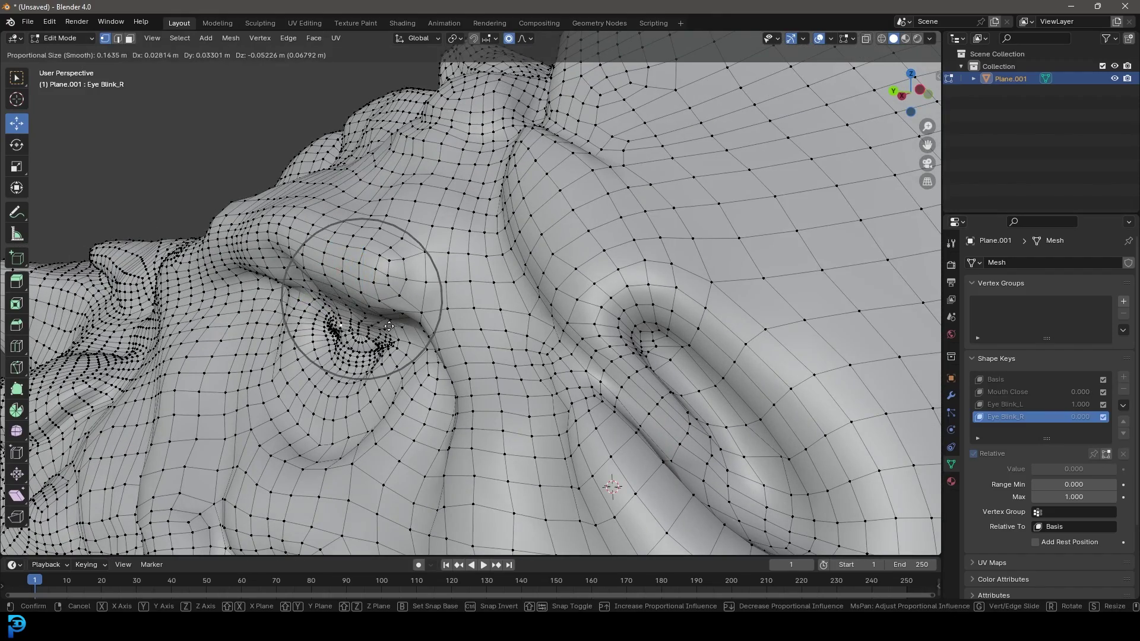
pyautogui.click(381, 332)
pyautogui.moveTo(386, 331); pyautogui.dragTo(417, 314, button='middle')
pyautogui.keyDown('shift'); pyautogui.moveTo(701, 107); pyautogui.dragTo(599, 301, button='middle'); pyautogui.keyUp('shift')
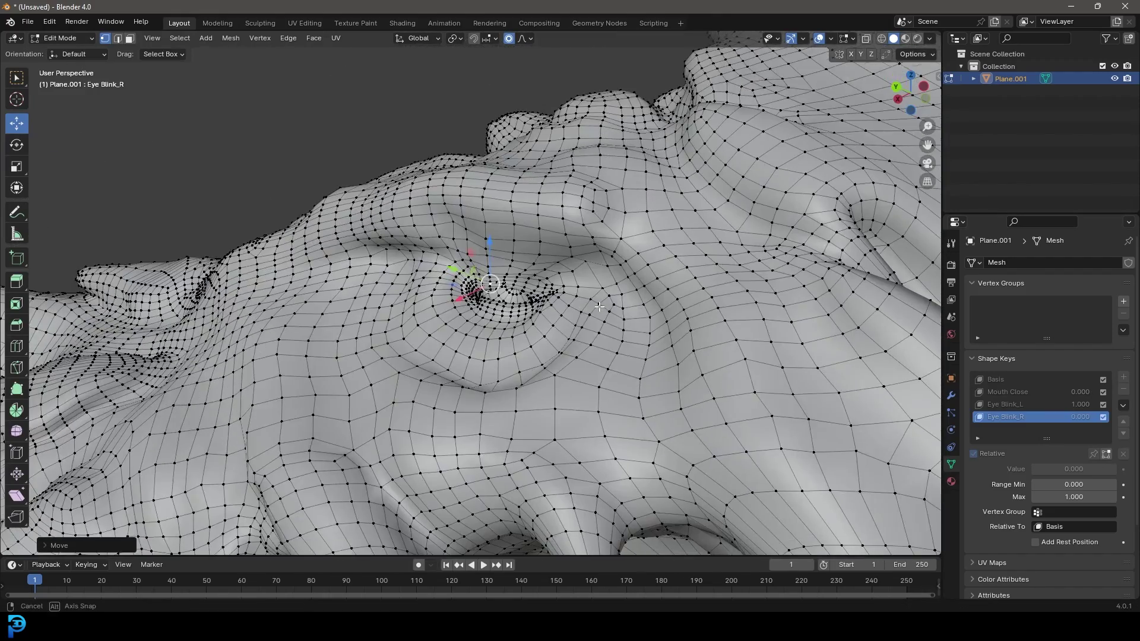
# Step: Move the selected upper eyelid vertex of the right eye along the Y axis, and refine its position freely with proportional editing
pyautogui.press('g')
pyautogui.press('y')
pyautogui.click(596, 302)
pyautogui.moveTo(522, 314); pyautogui.dragTo(504, 309, button='middle')
pyautogui.keyDown('shift'); pyautogui.moveTo(504, 309); pyautogui.dragTo(586, 345, button='middle'); pyautogui.keyUp('shift')
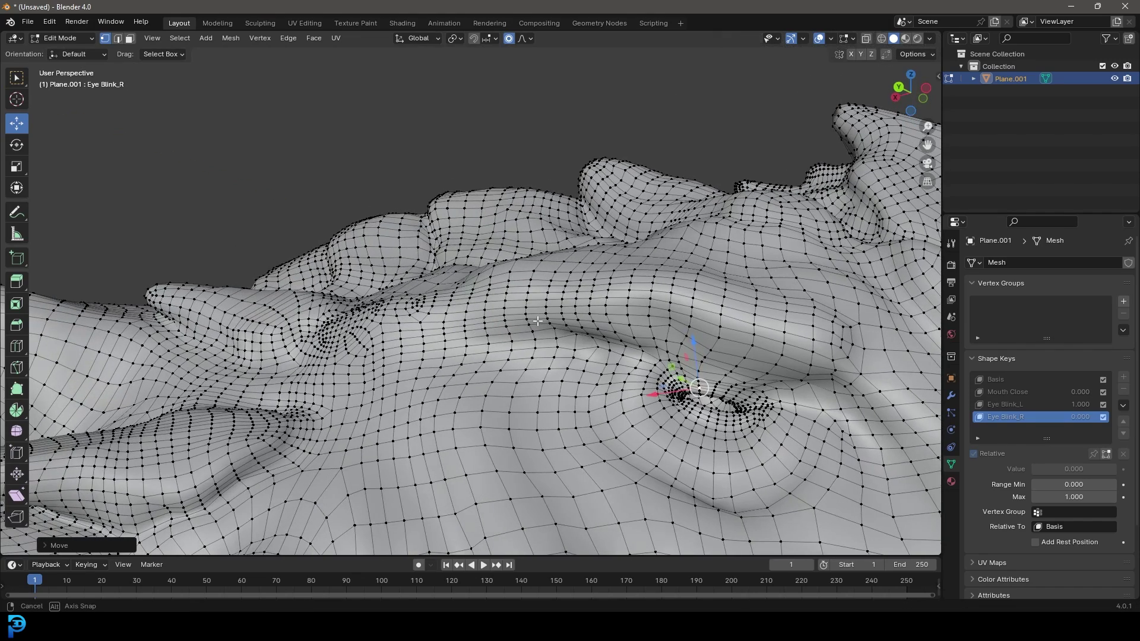
pyautogui.press('g')
pyautogui.click(776, 449)
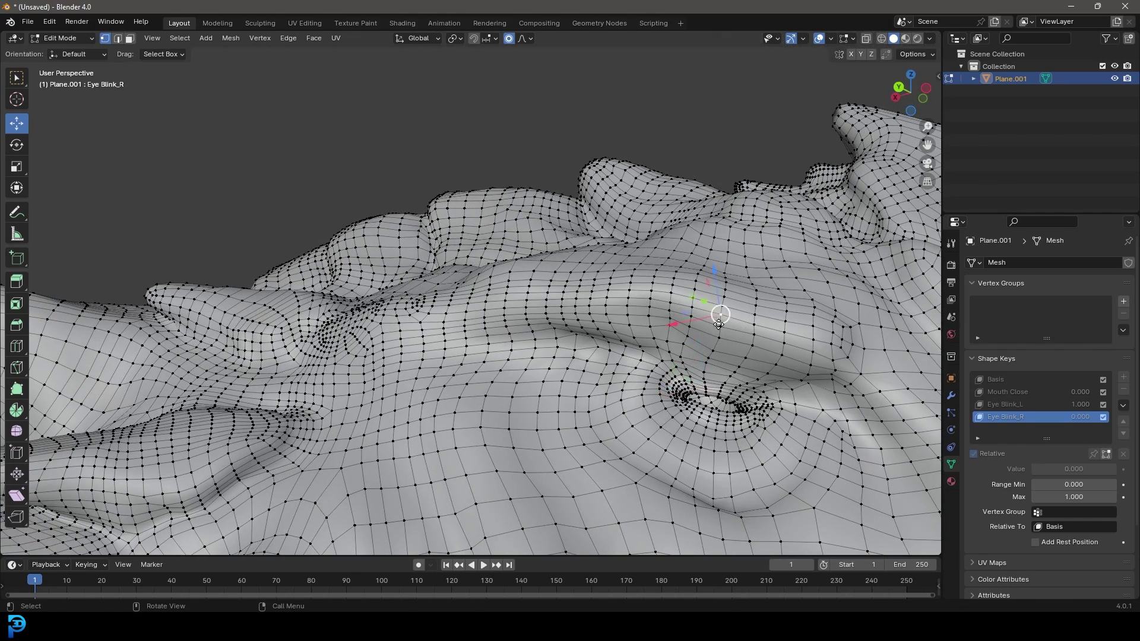
# Step: Lower three brow vertices above the right eye, at its middle and both ends, with proportional editing
pyautogui.press('g')
pyautogui.scroll(-5, 715, 332)
pyautogui.click(712, 343)
pyautogui.click(643, 320)
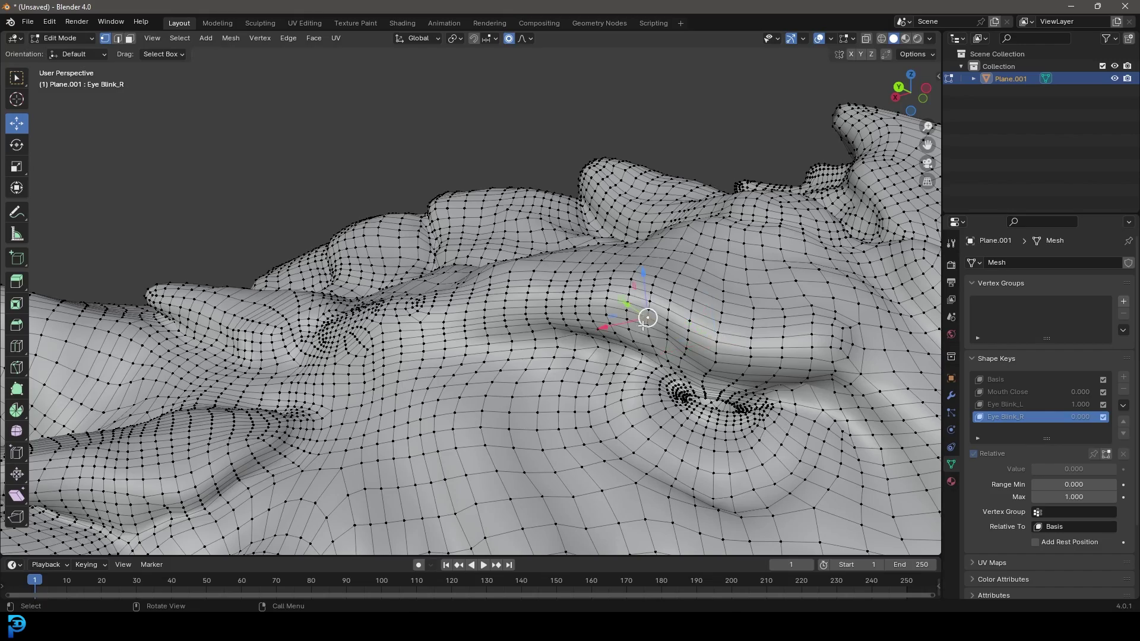
pyautogui.press('g')
pyautogui.click(645, 354)
pyautogui.click(721, 310)
pyautogui.click(833, 380)
pyautogui.press('g')
pyautogui.click(828, 400)
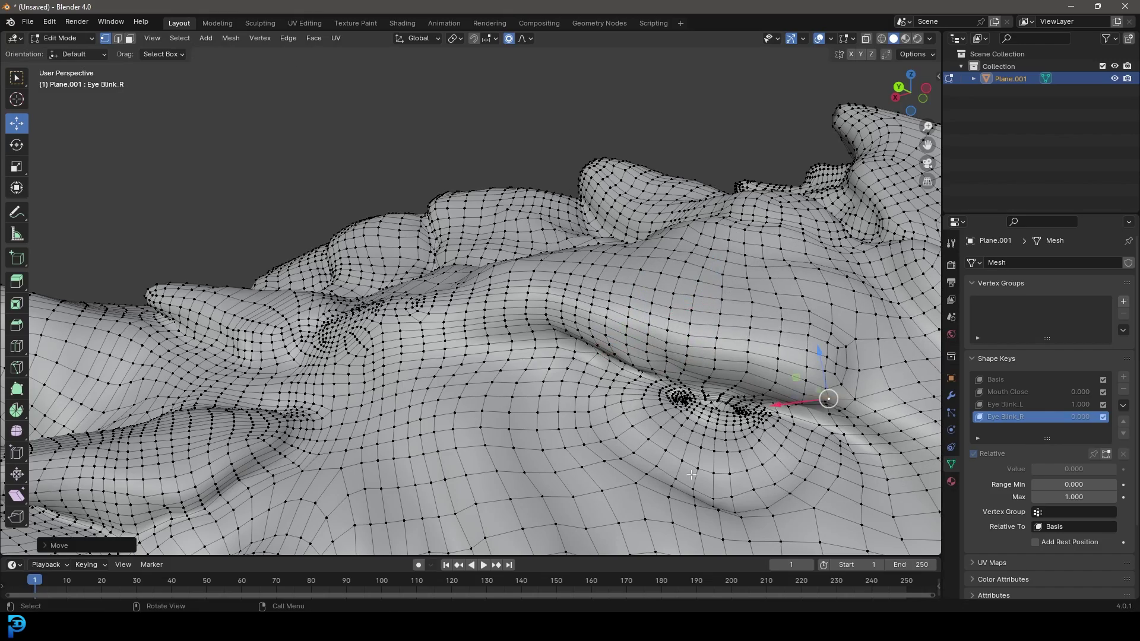
# Step: Raise a vertex below the right eye slightly with proportional editing to lift the lower lid
pyautogui.click(693, 468)
pyautogui.press('g')
pyautogui.click(702, 457)
pyautogui.keyDown('shift'); pyautogui.moveTo(704, 454); pyautogui.dragTo(587, 367, button='middle'); pyautogui.keyUp('shift')
# Step: Return to Object Mode, set the Eye Blink_R shape key's value to 1.000 and inspect the head in right and front views
pyautogui.press('Tab')
pyautogui.scroll(-9, 520, 346)
pyautogui.moveTo(520, 347); pyautogui.dragTo(536, 361, button='middle')
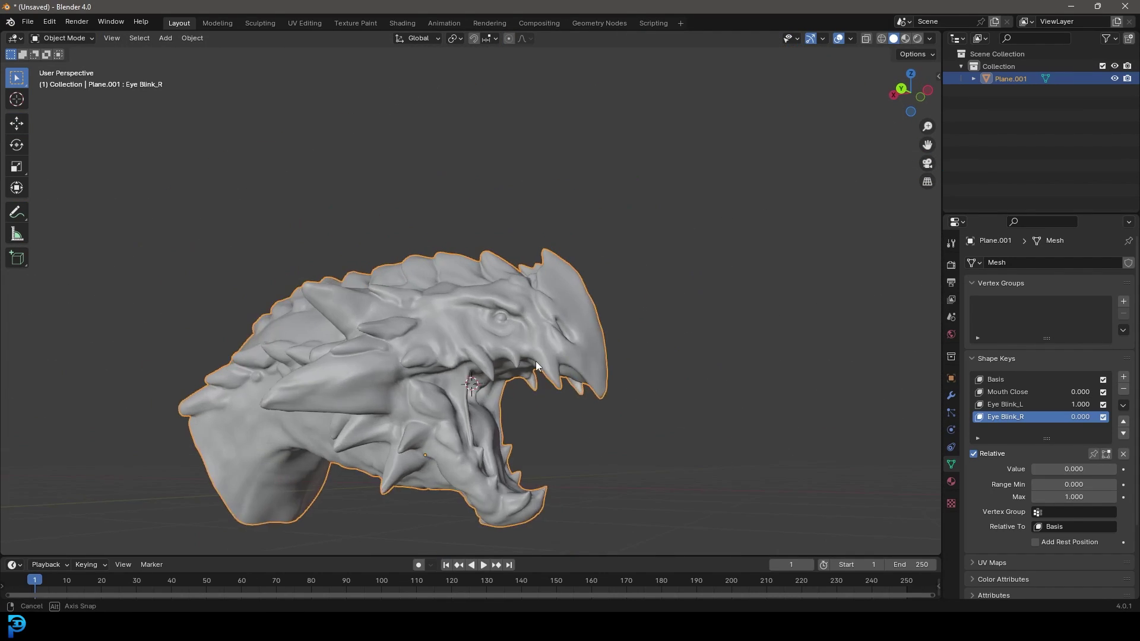
pyautogui.scroll(4, 536, 361)
pyautogui.moveTo(1069, 469); pyautogui.dragTo(1104, 469)
pyautogui.moveTo(657, 341); pyautogui.dragTo(465, 304, button='middle')
pyautogui.press('KP_3')
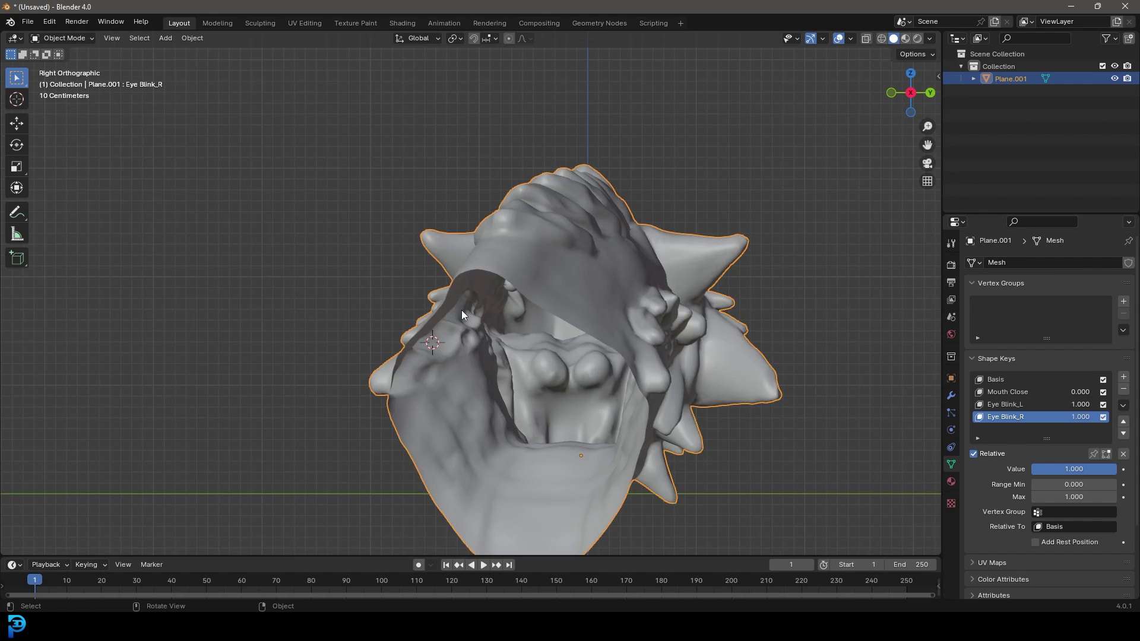
pyautogui.press('KP_1')
pyautogui.keyDown('shift'); pyautogui.moveTo(444, 315); pyautogui.dragTo(415, 239, button='middle'); pyautogui.keyUp('shift')
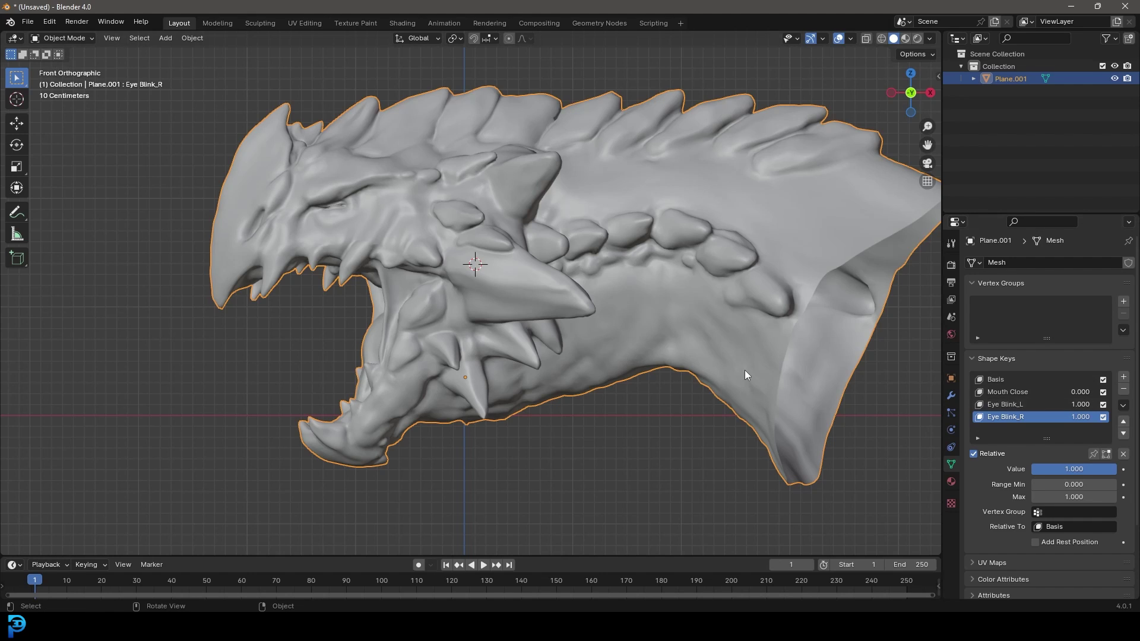
# Step: Set the Mouth Close shape key's value to 0.719 and the Eye Blink_L value to 0.685
pyautogui.click(998, 392)
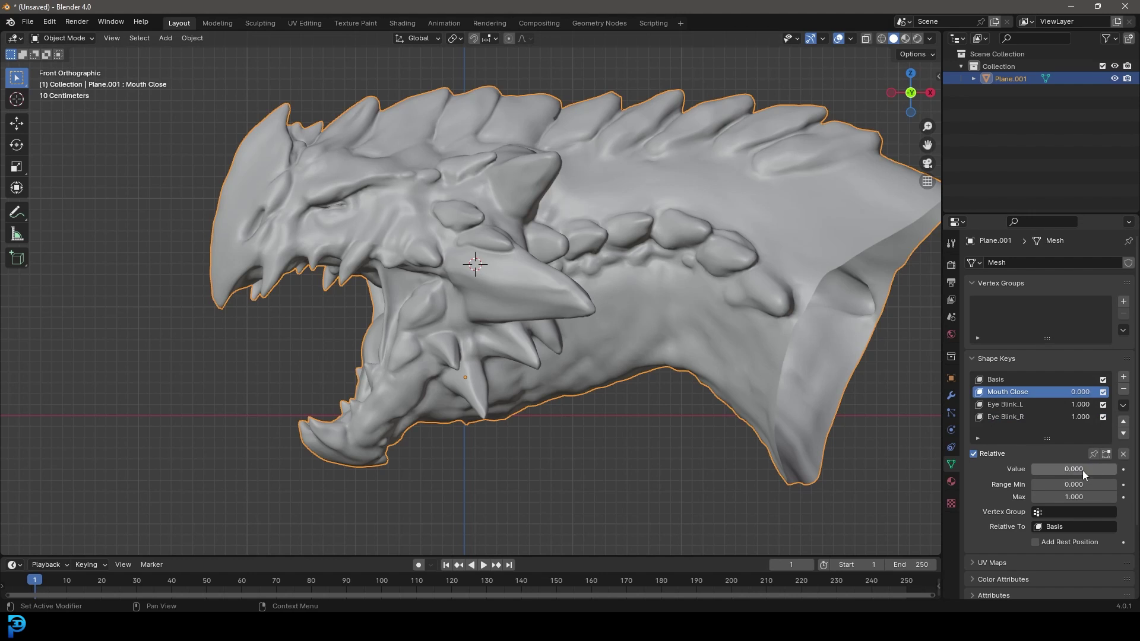
pyautogui.moveTo(1082, 474); pyautogui.dragTo(1059, 469)
pyautogui.click(1010, 404)
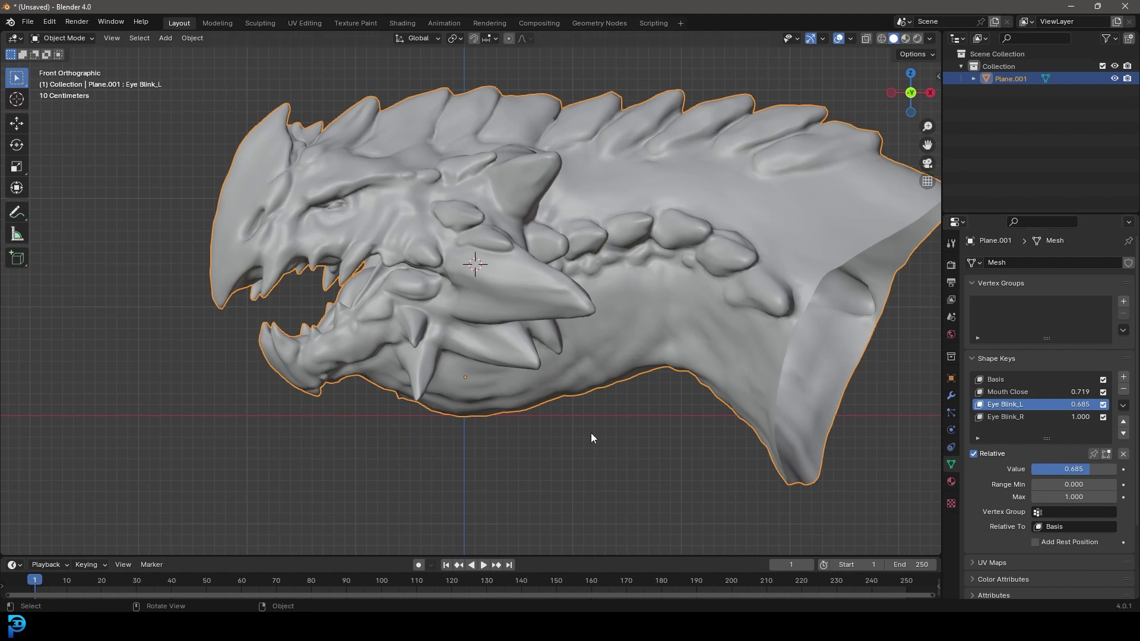
# Step: Enlarge the timeline and keyframe the Mouth Close shape key at value 0.000 on frame 10
pyautogui.moveTo(191, 558); pyautogui.dragTo(192, 491)
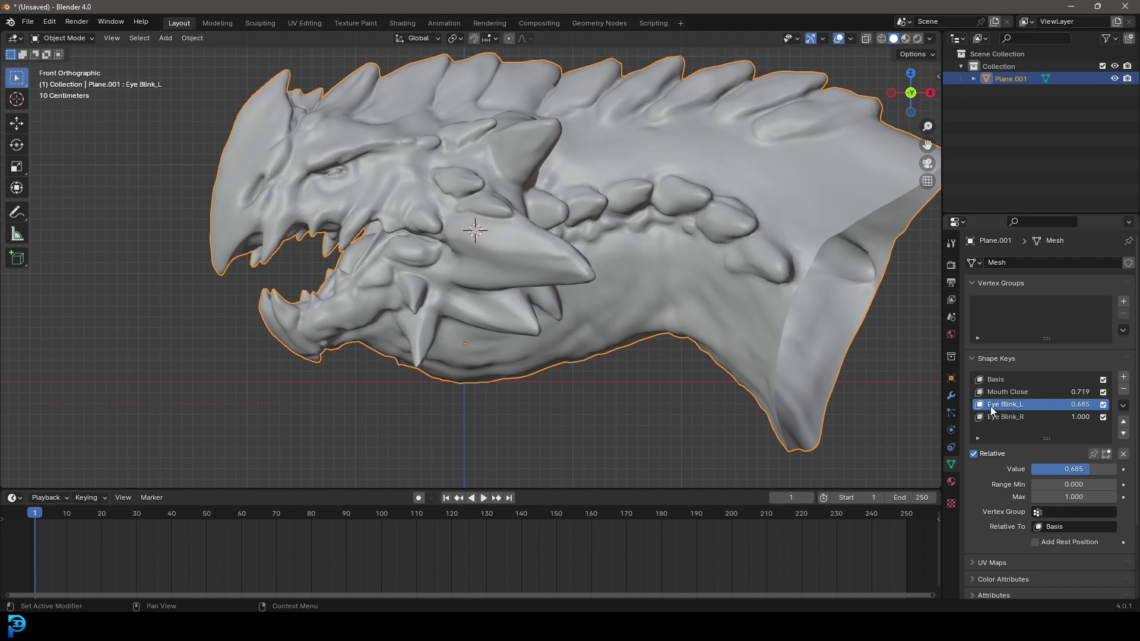
pyautogui.click(1013, 391)
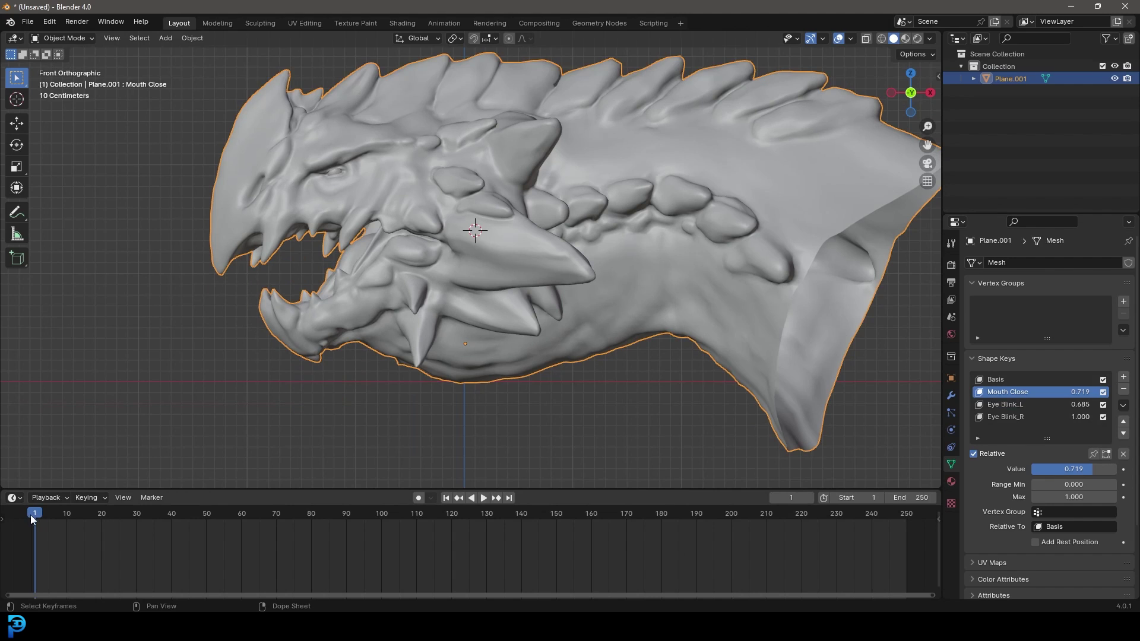
pyautogui.moveTo(32, 519); pyautogui.dragTo(73, 533)
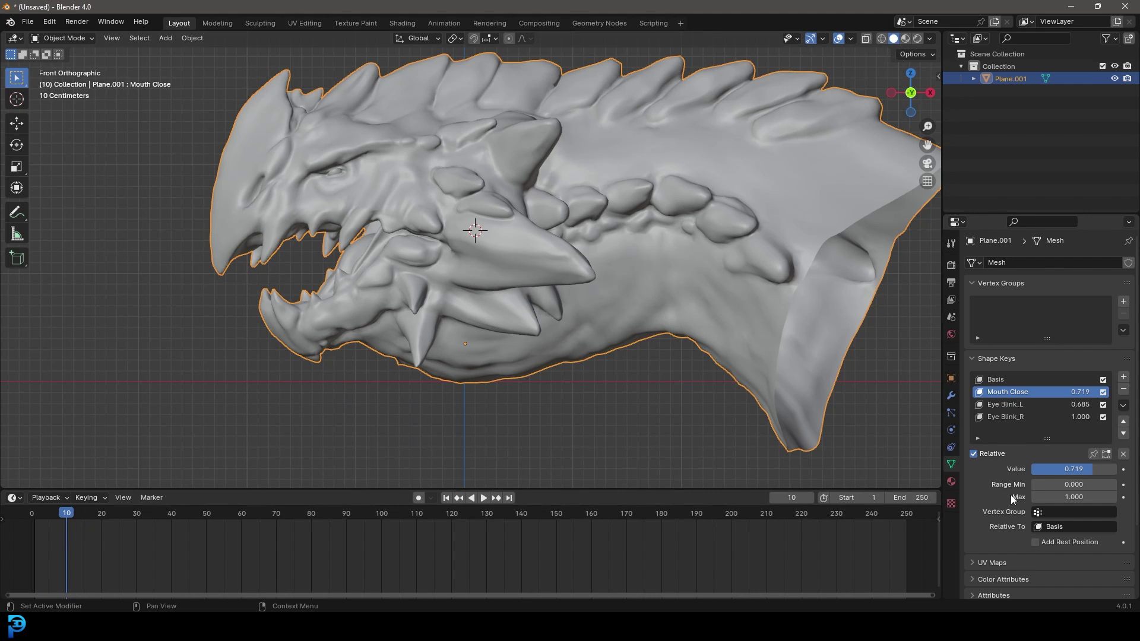
pyautogui.moveTo(1073, 469); pyautogui.dragTo(988, 479)
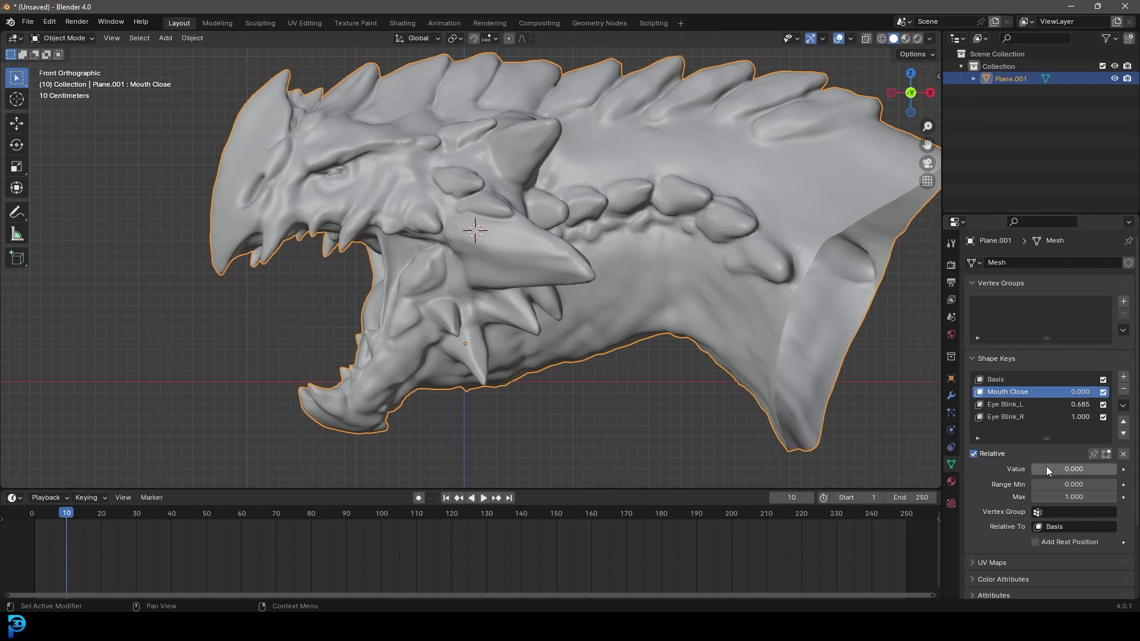
pyautogui.click(1124, 470)
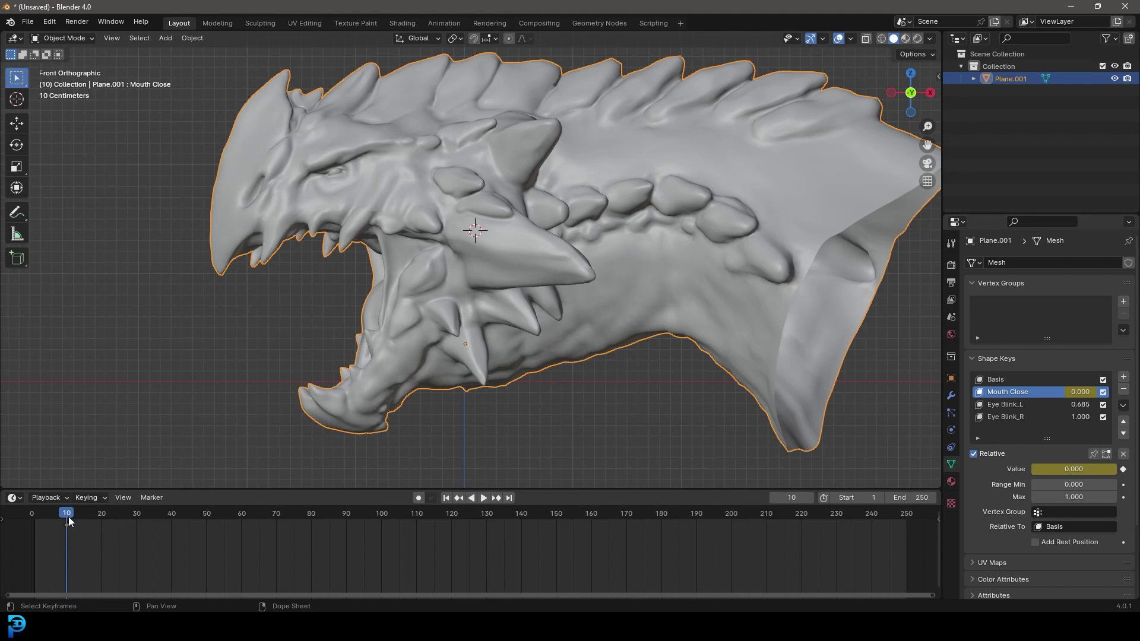
# Step: Keyframe the Mouth Close shape key at value 1.000 on frame 30
pyautogui.moveTo(200, 531); pyautogui.dragTo(136, 547)
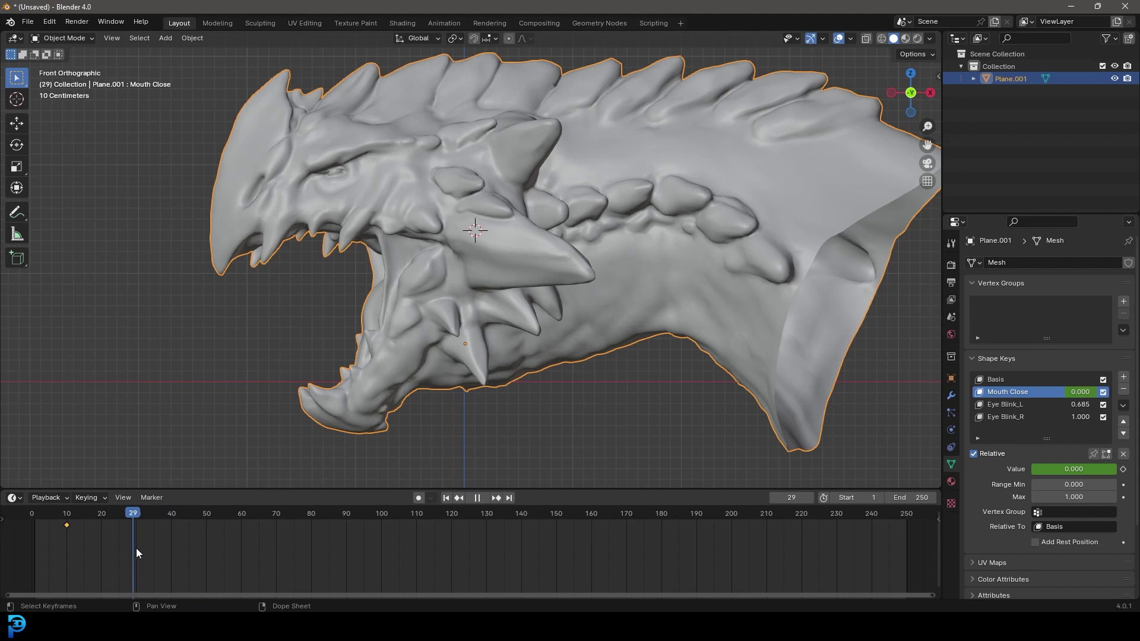
pyautogui.moveTo(1075, 469); pyautogui.dragTo(1125, 471)
pyautogui.click(1123, 469)
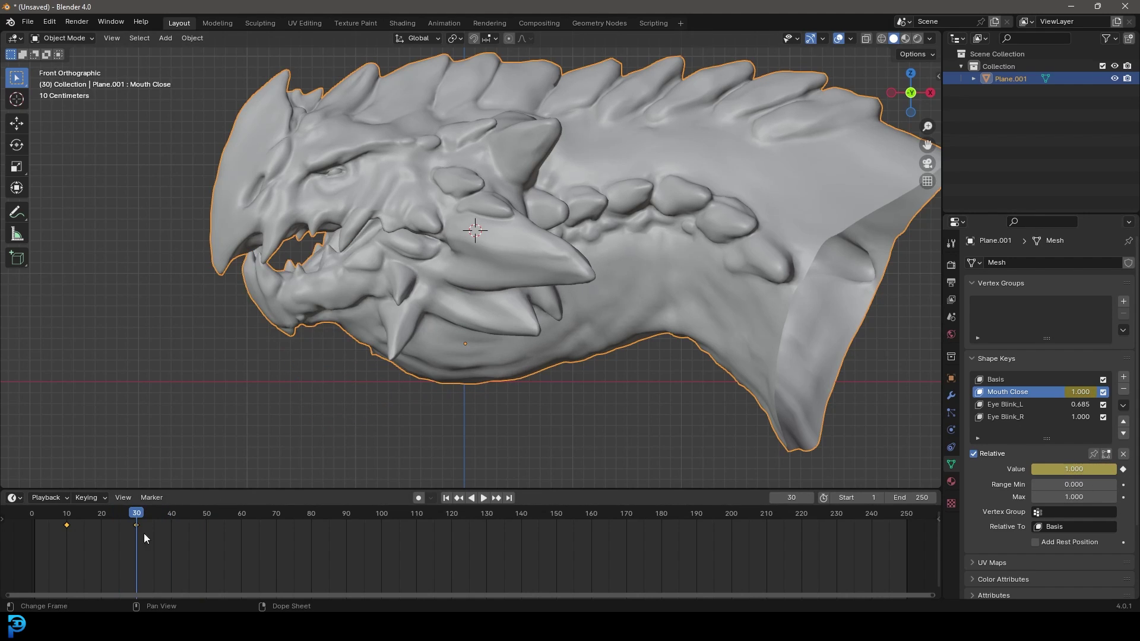
# Step: Duplicate the frame 30 keyframe to frame 40 and play the animation briefly
pyautogui.moveTo(158, 546); pyautogui.dragTo(130, 519)
pyautogui.hotkey('shift', 'd')
pyautogui.click(199, 547)
pyautogui.press('space')
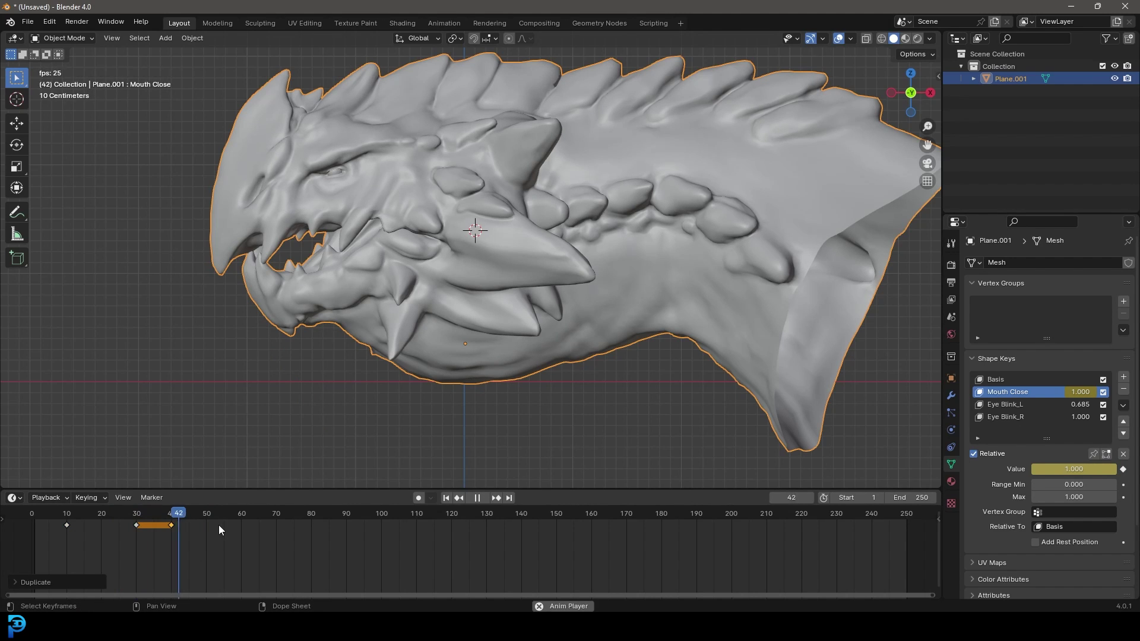
pyautogui.press('space')
# Step: Keyframe the Mouth Close shape key at value 0.849 on frame 35 and play the animation from near the start
pyautogui.click(154, 513)
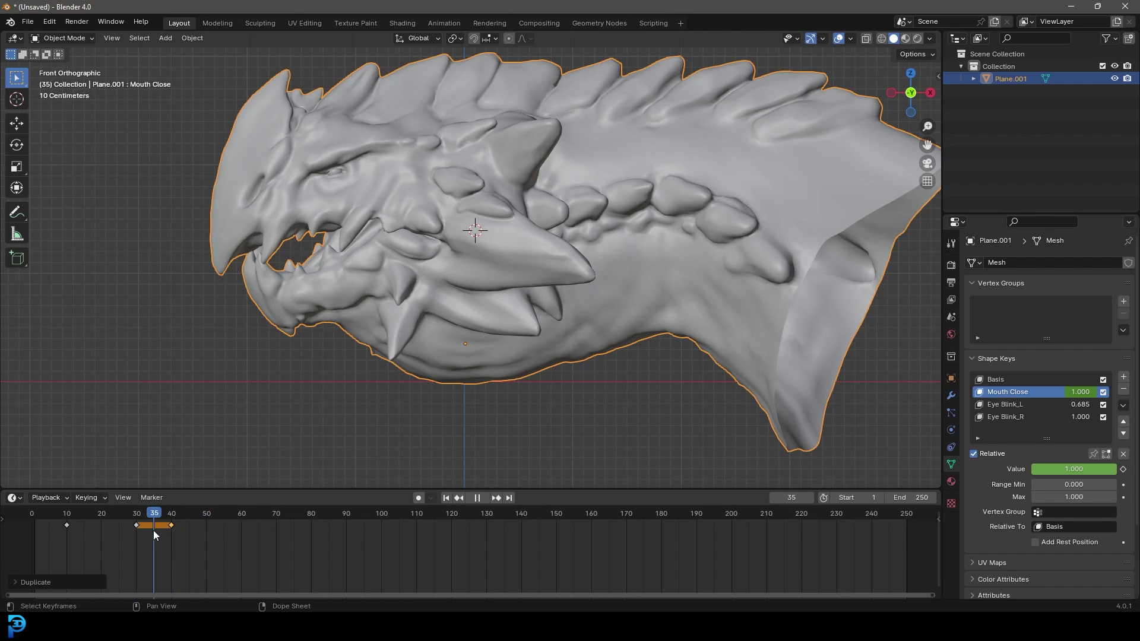
pyautogui.moveTo(1100, 470); pyautogui.dragTo(1087, 470)
pyautogui.click(1123, 469)
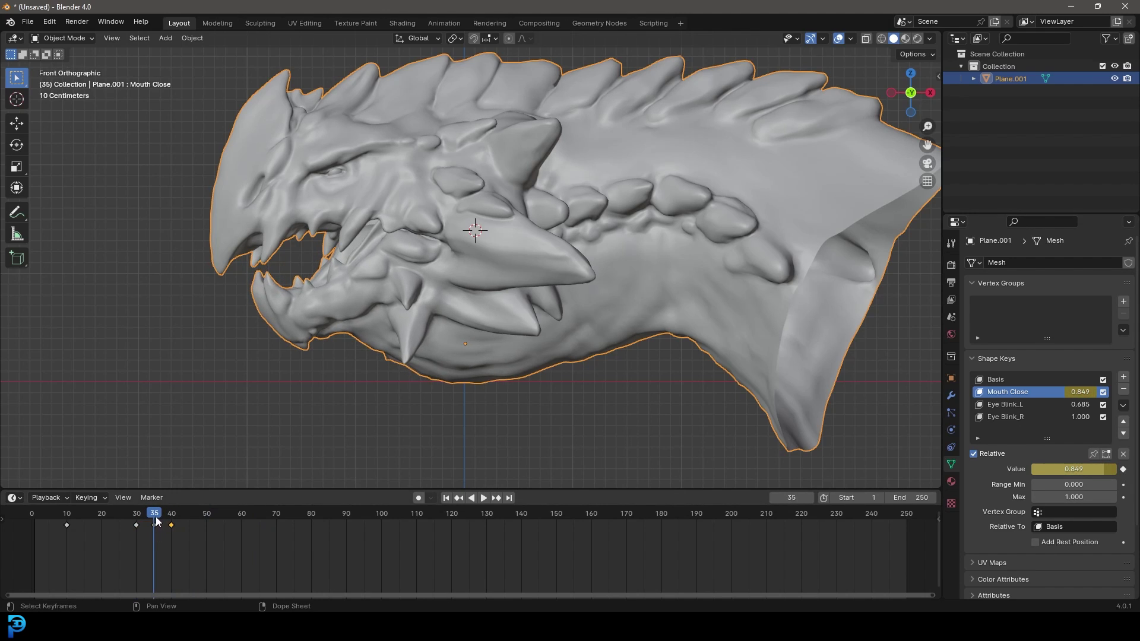
pyautogui.moveTo(156, 517); pyautogui.dragTo(53, 523)
pyautogui.press('space')
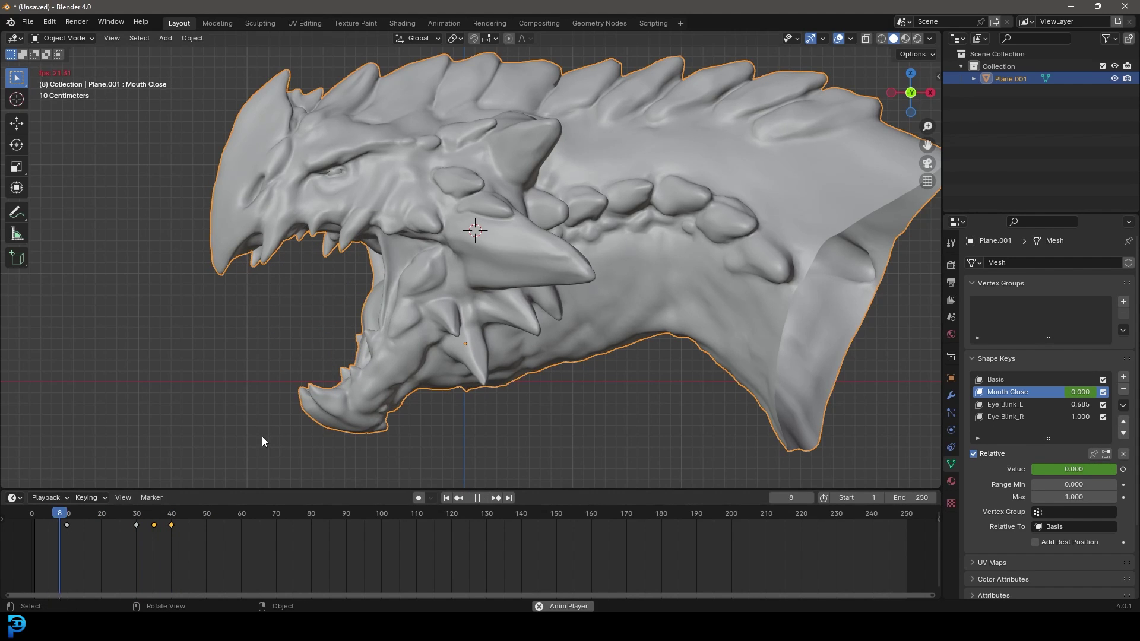
pyautogui.press('space')
# Step: Move the frame 40 keyframe to frame 48 and play back the mouth movement
pyautogui.moveTo(202, 555); pyautogui.dragTo(8, 528)
pyautogui.press('g')
pyautogui.click(213, 527)
pyautogui.press('space')
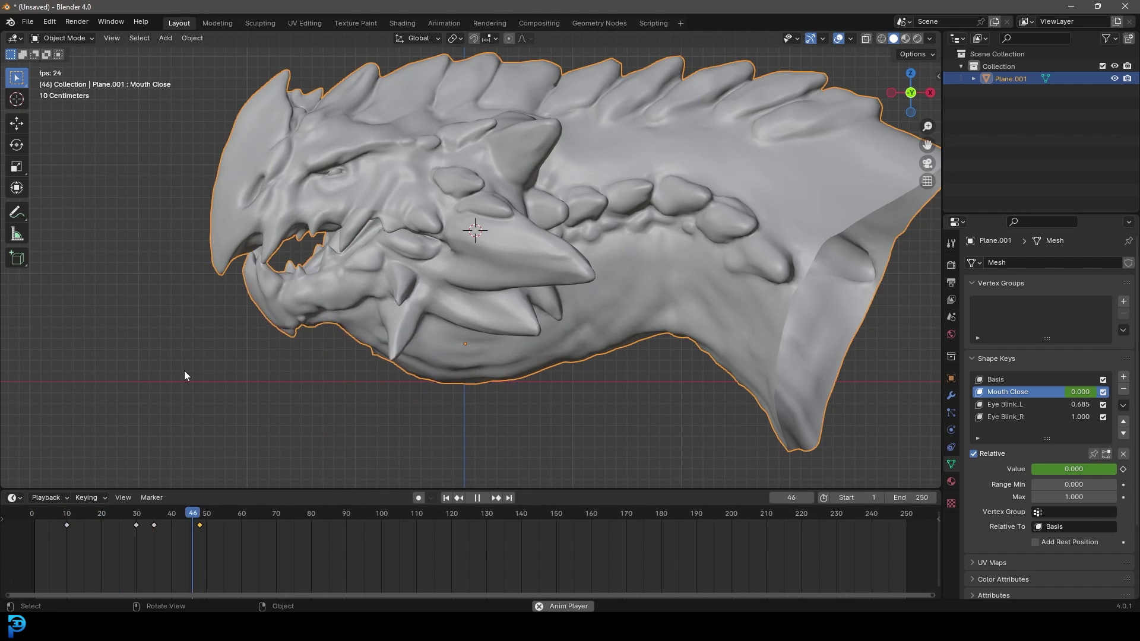
pyautogui.press('space')
# Step: Move the frame 35 keyframe to frame 38 and play the animation from the start while viewing the head from an angle
pyautogui.moveTo(172, 546); pyautogui.dragTo(146, 520)
pyautogui.press('g')
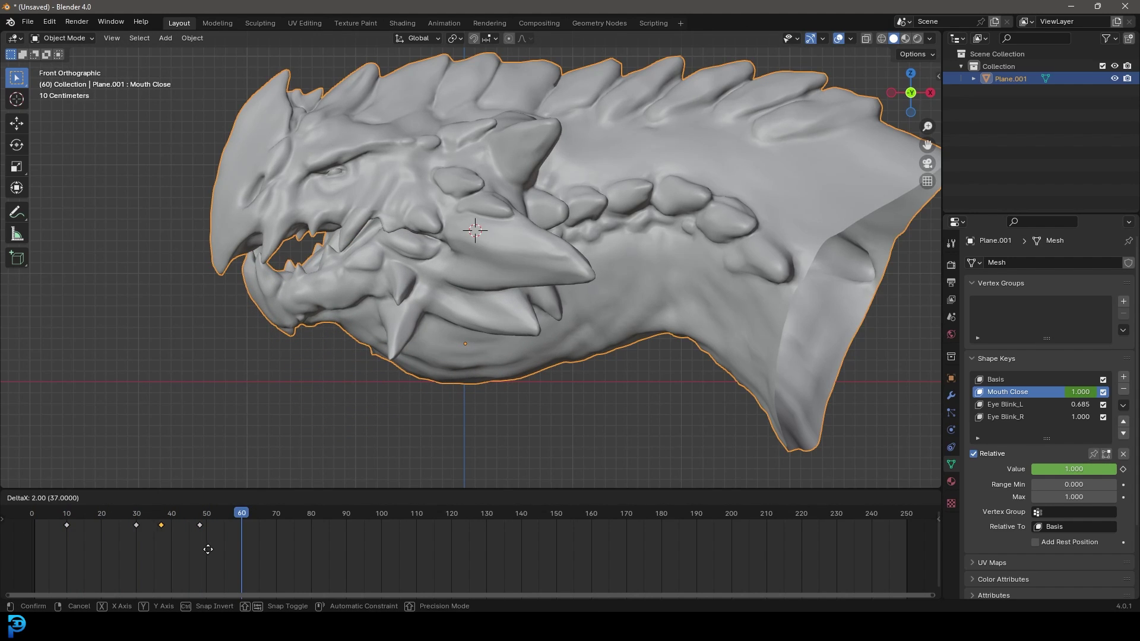
pyautogui.click(209, 549)
pyautogui.hotkey('shift', 'Left')
pyautogui.press('space')
pyautogui.moveTo(269, 331); pyautogui.dragTo(337, 342, button='middle')
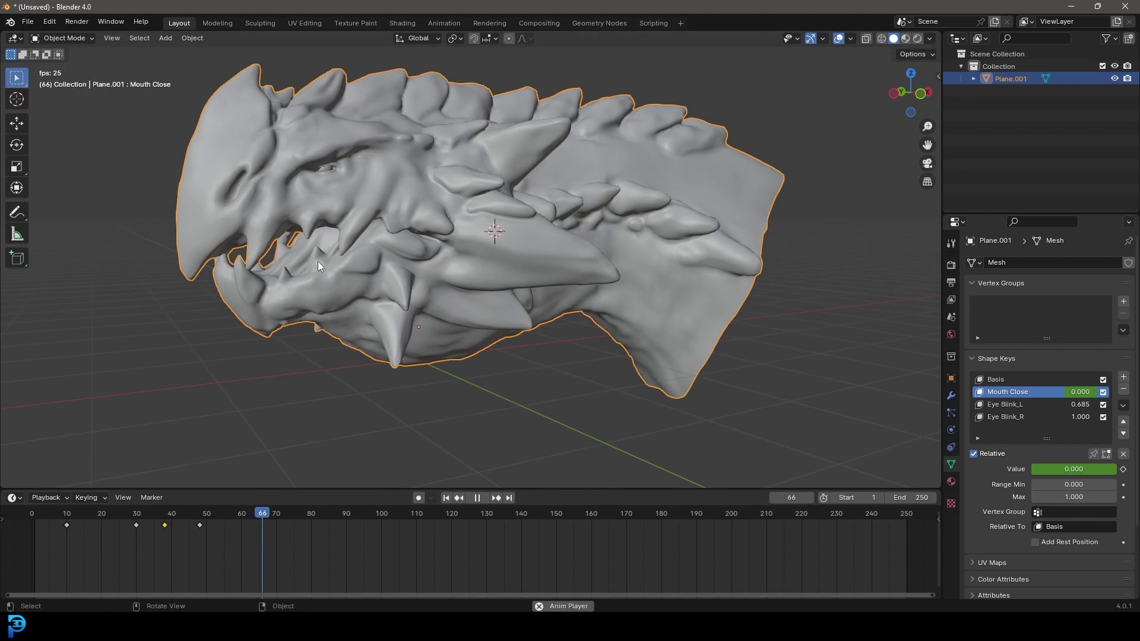
pyautogui.press('space')
# Step: Keyframe the Eye Blink_L shape key at value 0.000 on frame 24
pyautogui.moveTo(359, 173); pyautogui.dragTo(349, 174, button='middle')
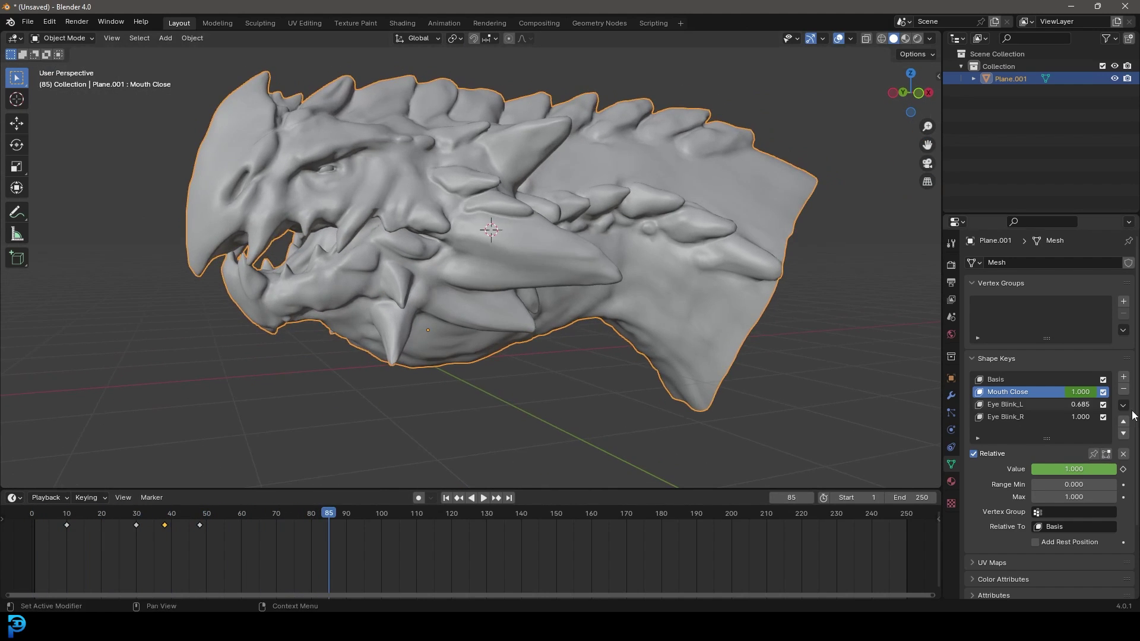
pyautogui.click(1007, 406)
pyautogui.moveTo(237, 534); pyautogui.dragTo(116, 551)
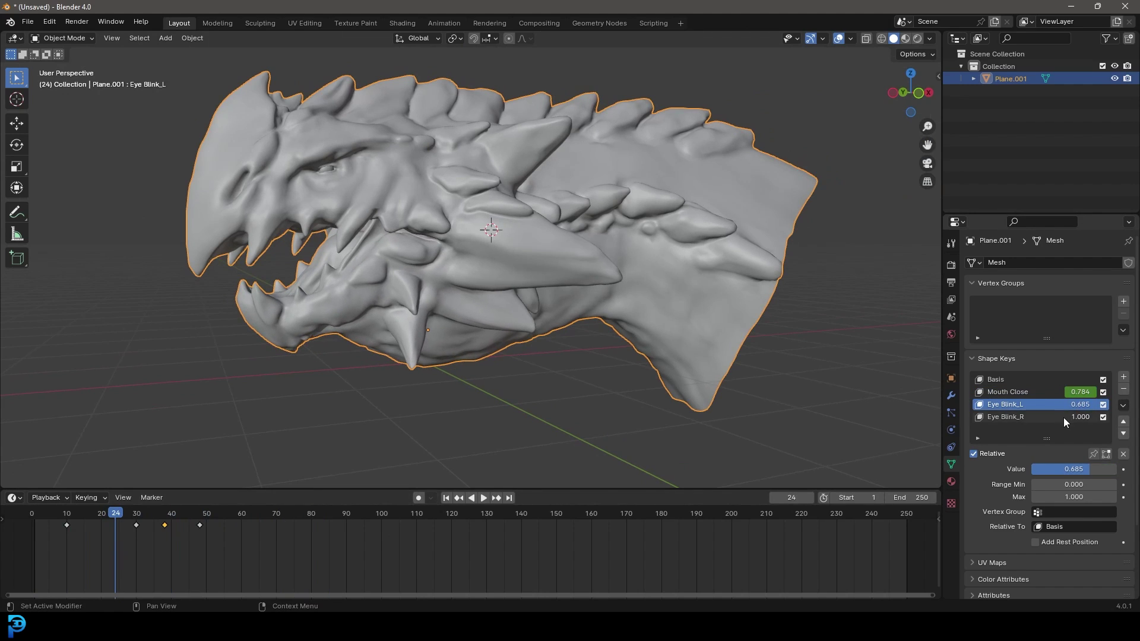
pyautogui.moveTo(1086, 469); pyautogui.dragTo(1045, 469)
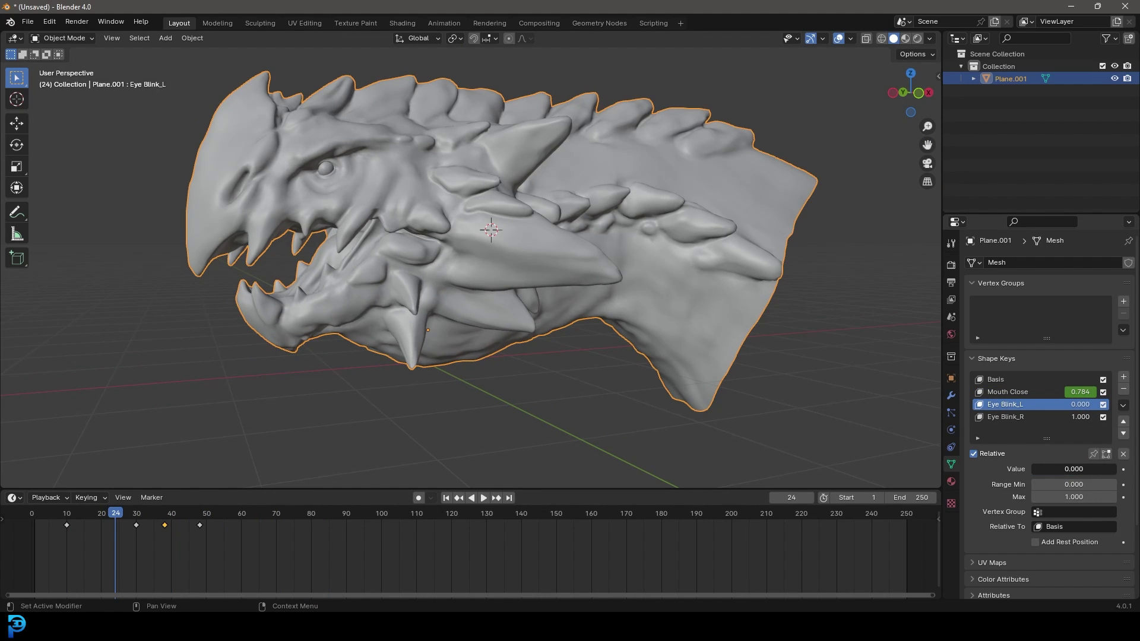
pyautogui.click(1123, 469)
# Step: Advance the animation to frame 44 and keyframe the Eye Blink_L shape key at value 1.000
pyautogui.press('space')
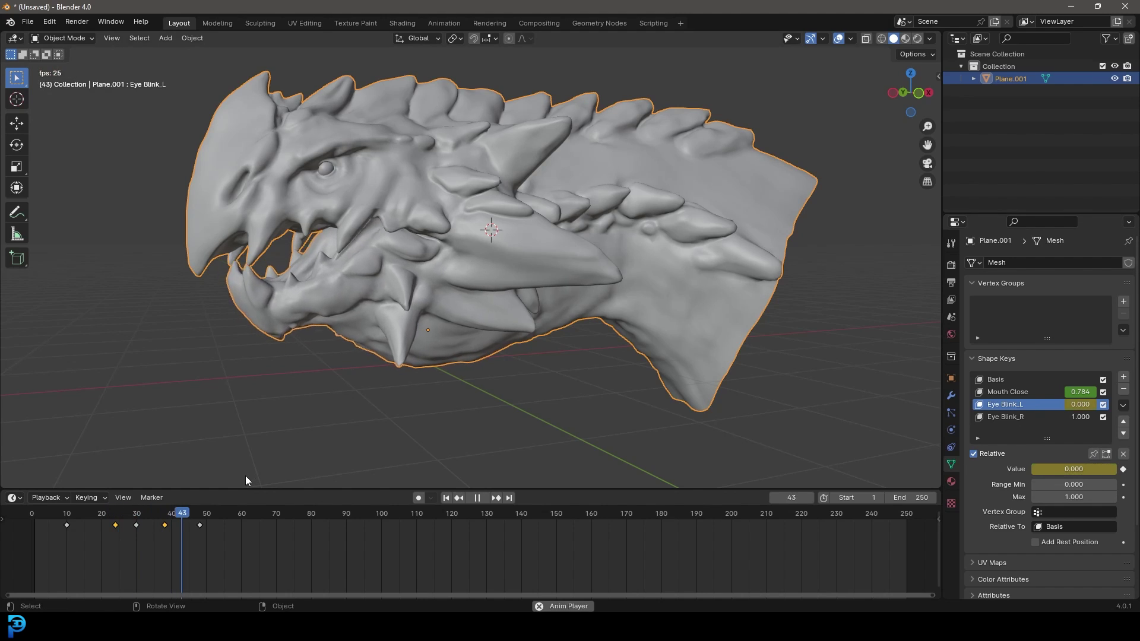
pyautogui.press('space')
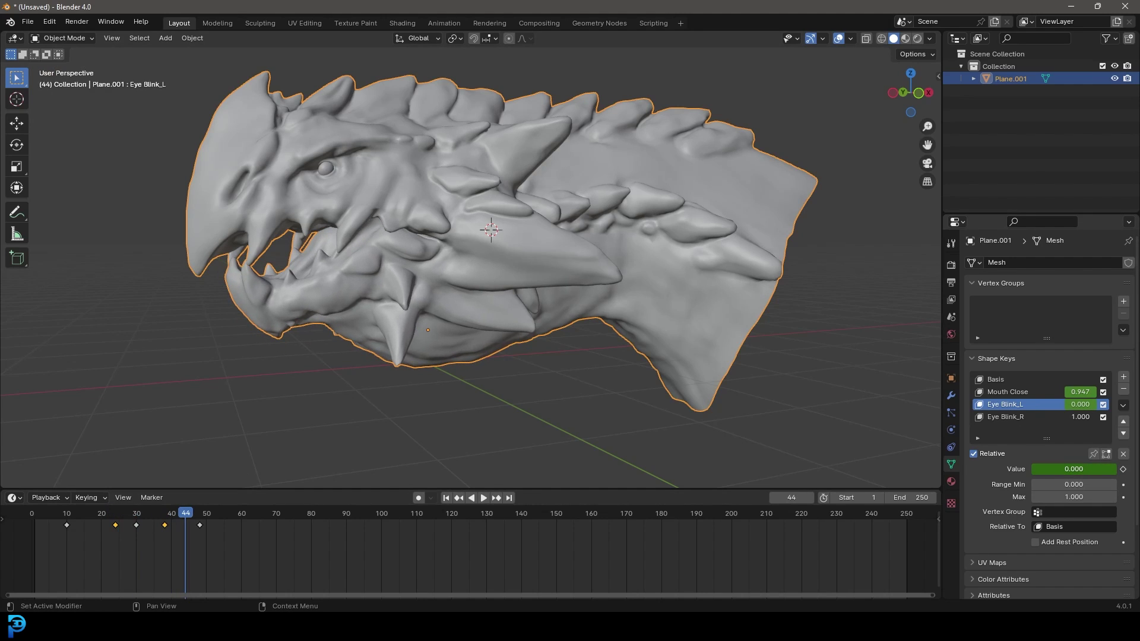
pyautogui.moveTo(1045, 470); pyautogui.dragTo(1124, 469)
pyautogui.click(1123, 469)
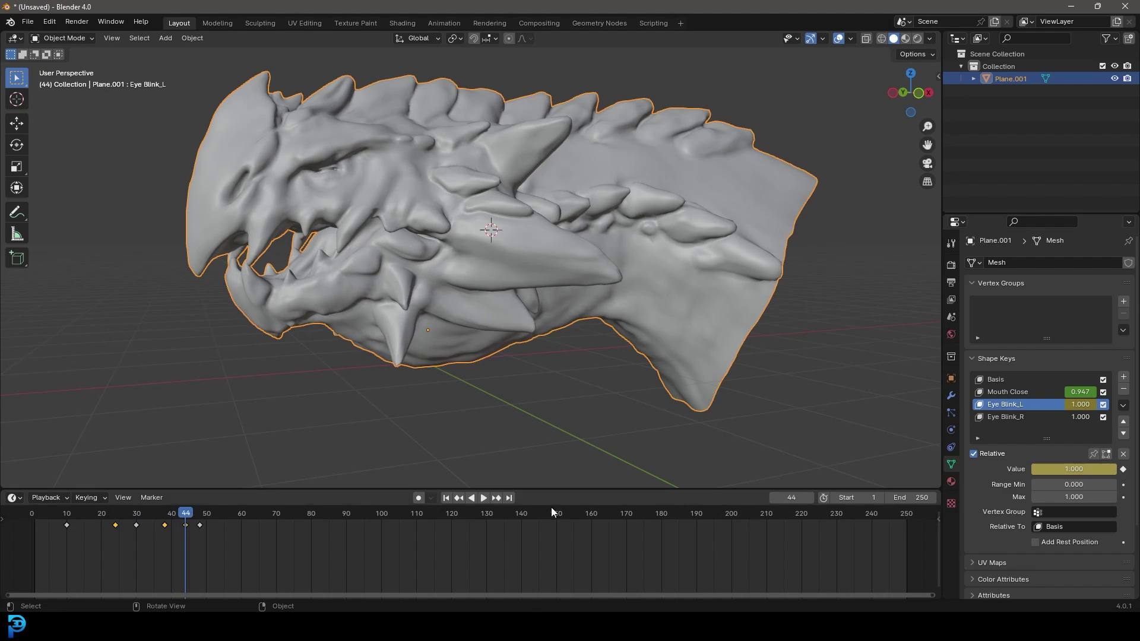
# Step: Keyframe the Eye Blink_L shape key at value 0.452 on frame 65 and at 1.000 on frame 105
pyautogui.press('space')
pyautogui.press('space')
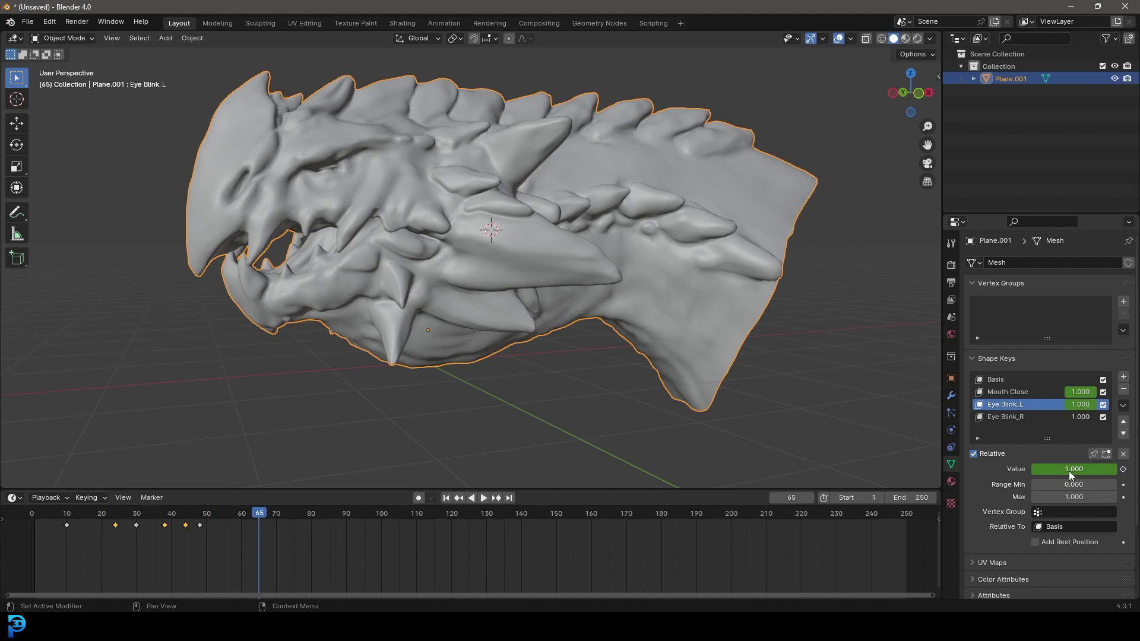
pyautogui.moveTo(1095, 469); pyautogui.dragTo(1048, 469)
pyautogui.click(1123, 469)
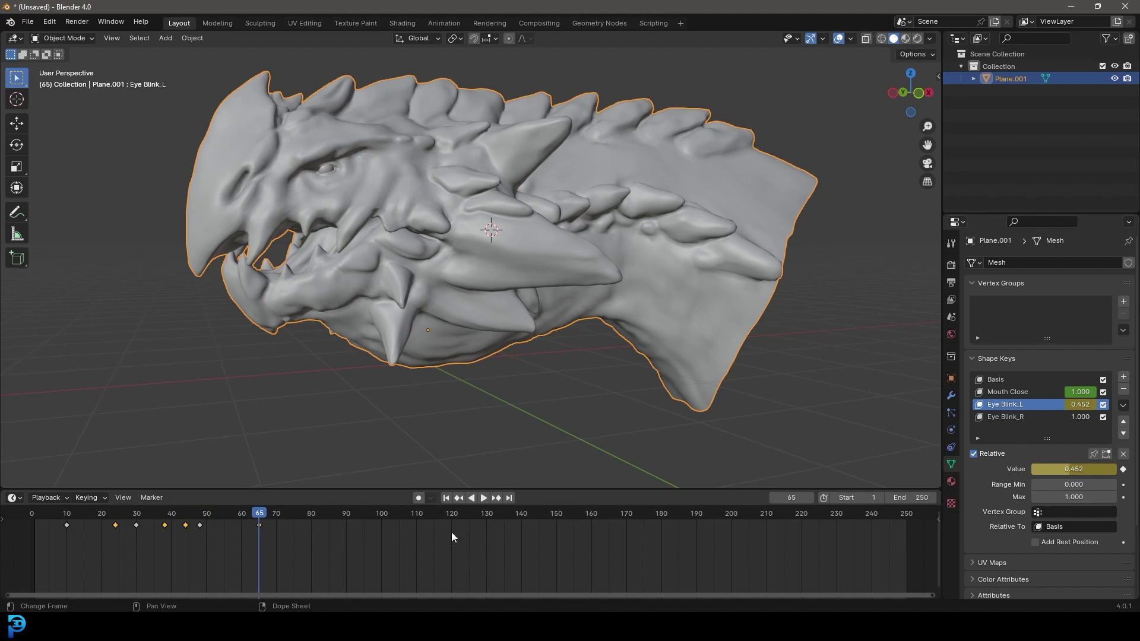
pyautogui.press('space')
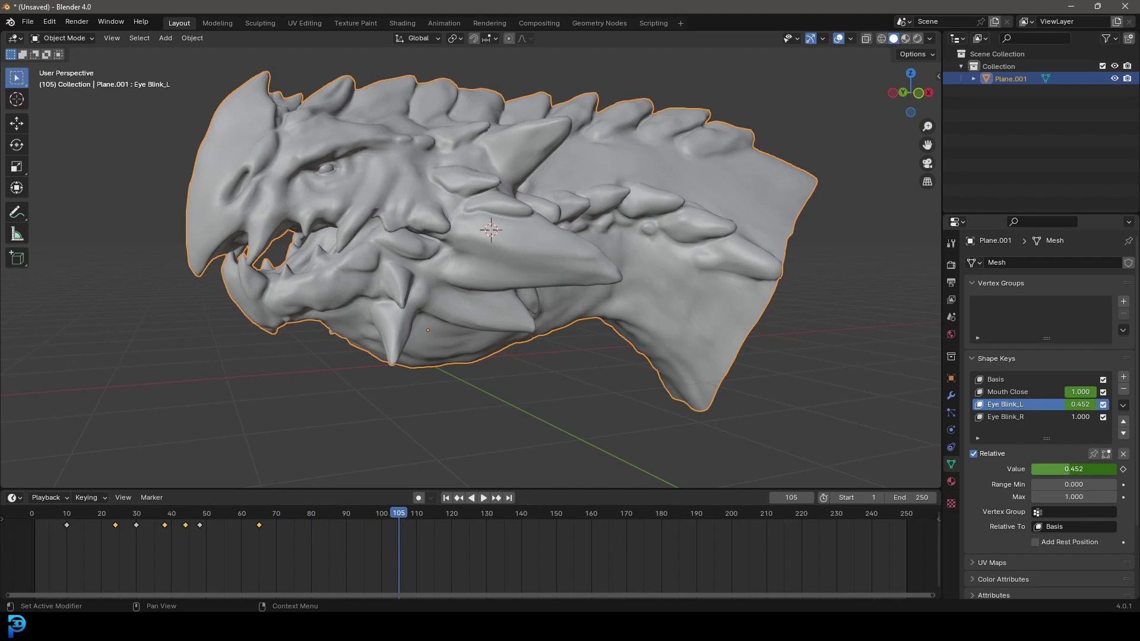
pyautogui.click(1123, 469)
# Step: Play the animation from the first frame and examine the mouth and left eye up close
pyautogui.moveTo(396, 514); pyautogui.dragTo(30, 517)
pyautogui.press('space')
pyautogui.moveTo(478, 243); pyautogui.dragTo(547, 328, button='middle')
pyautogui.scroll(2, 539, 322)
pyautogui.press('space')
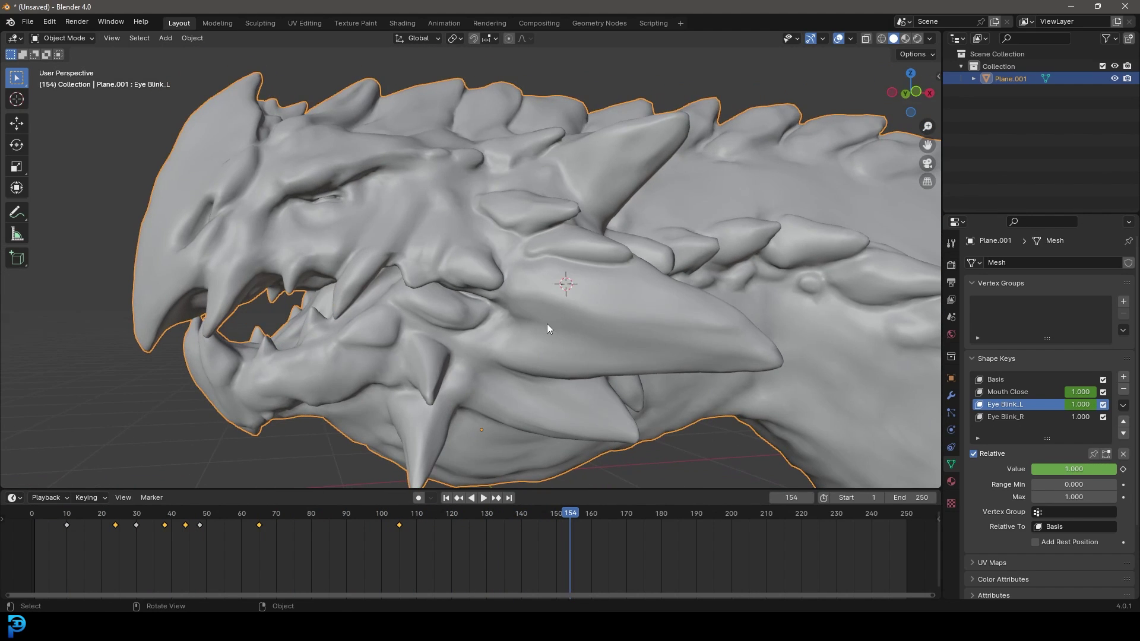